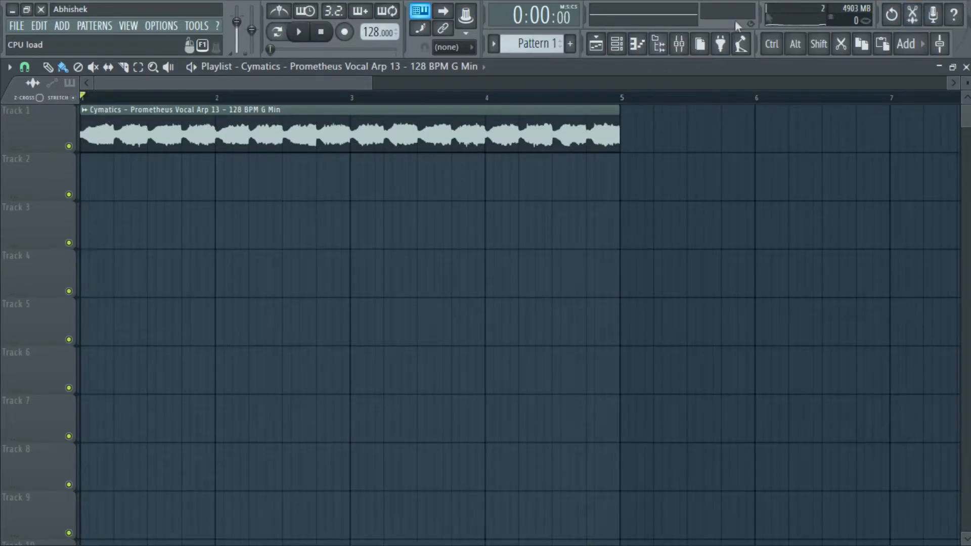
# Step: Play the vocal clip and move the low shelf band of Insert 1's first Fruity parametric EQ 2 to 365 Hz
pyautogui.click(679, 43)
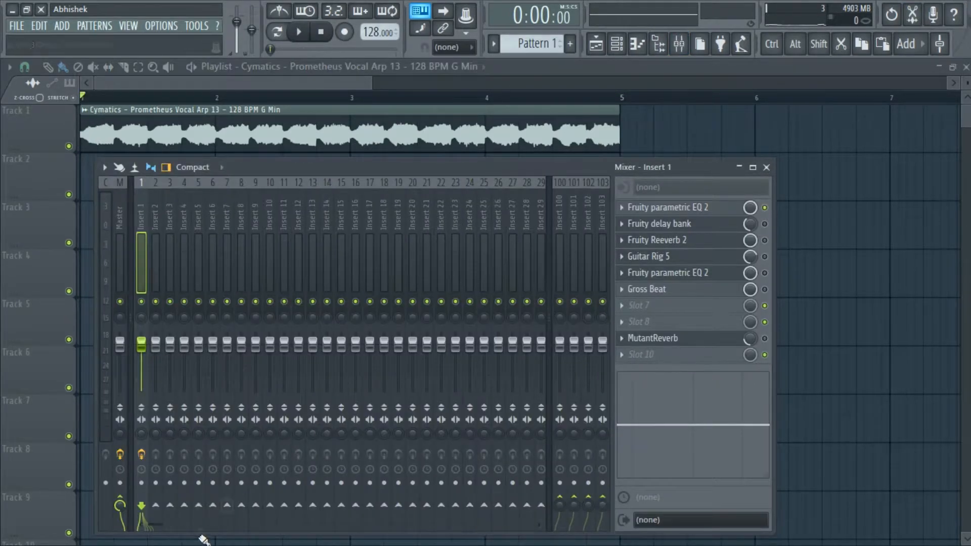
pyautogui.press('space')
pyautogui.click(704, 208)
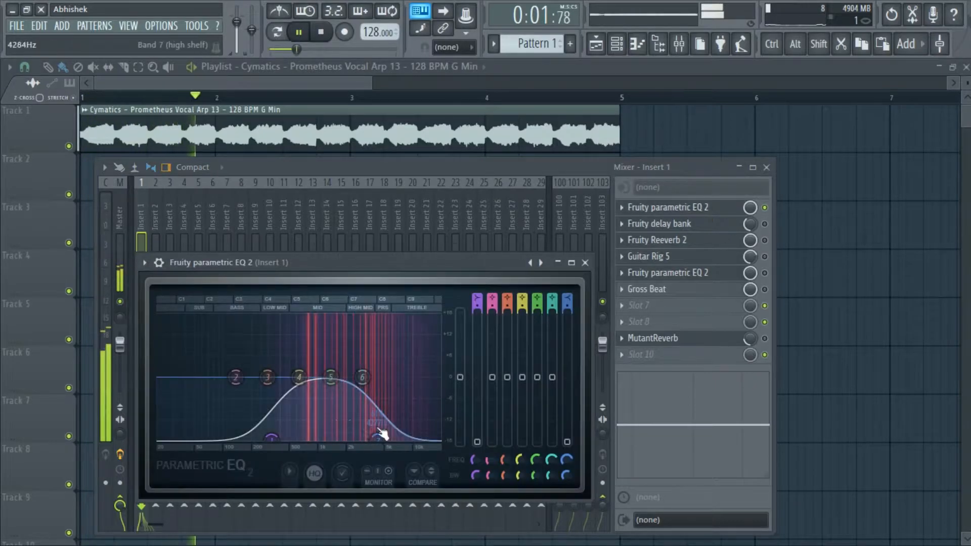
pyautogui.moveTo(271, 439); pyautogui.dragTo(277, 439)
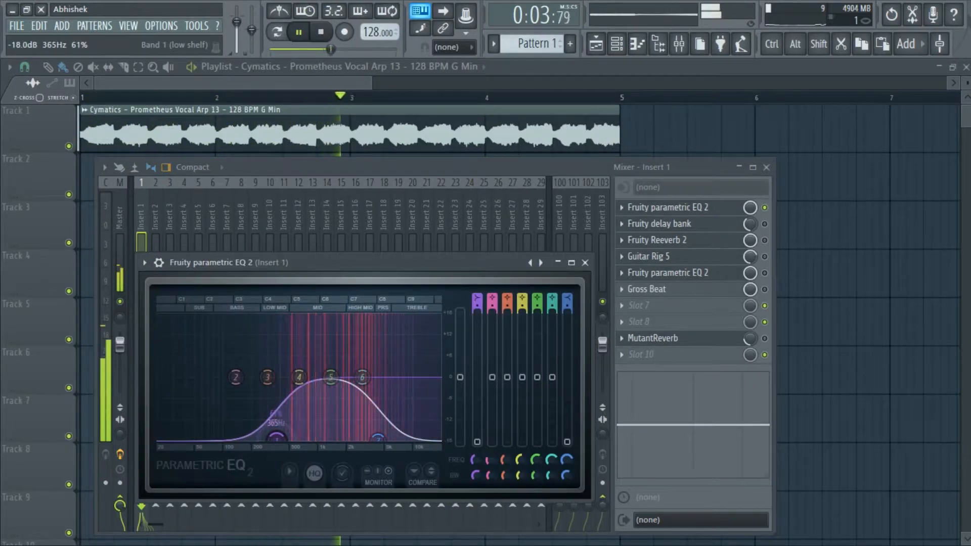
pyautogui.press('space')
# Step: Enable Fruity delay bank on Insert 1 and adjust its mix level while the vocal plays
pyautogui.click(766, 224)
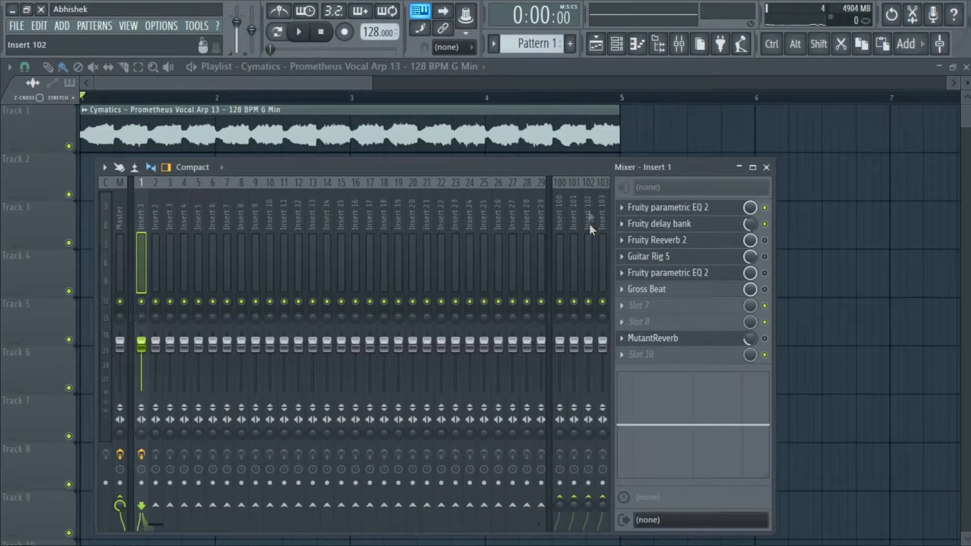
pyautogui.press('space')
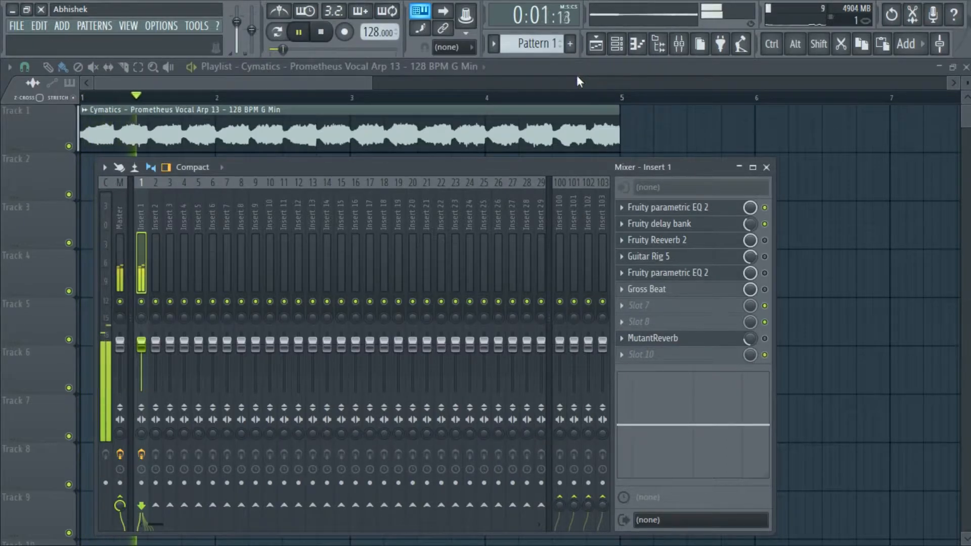
pyautogui.moveTo(748, 224); pyautogui.dragTo(748, 230)
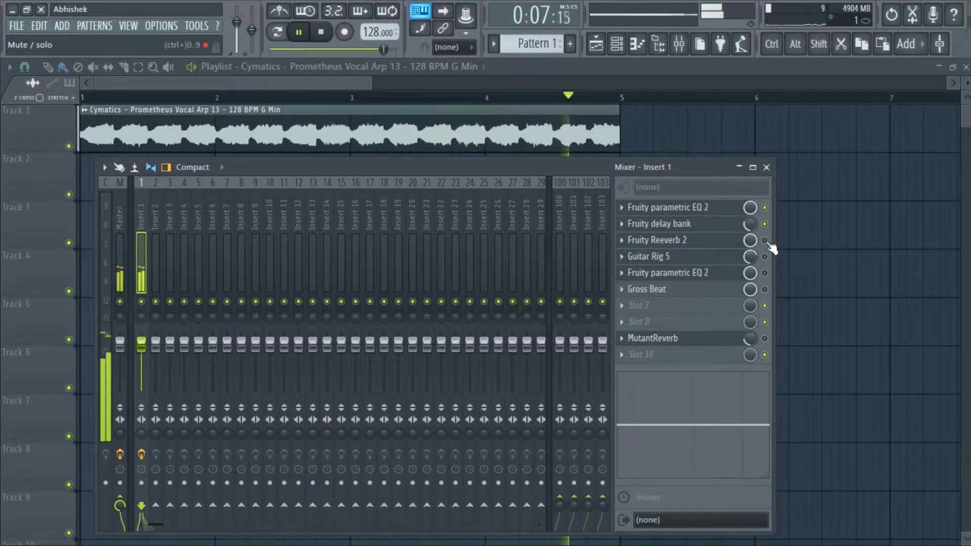
# Step: Enable Fruity Reeverb 2 on Insert 1 and audition the vocal with it
pyautogui.press('space')
pyautogui.press('space')
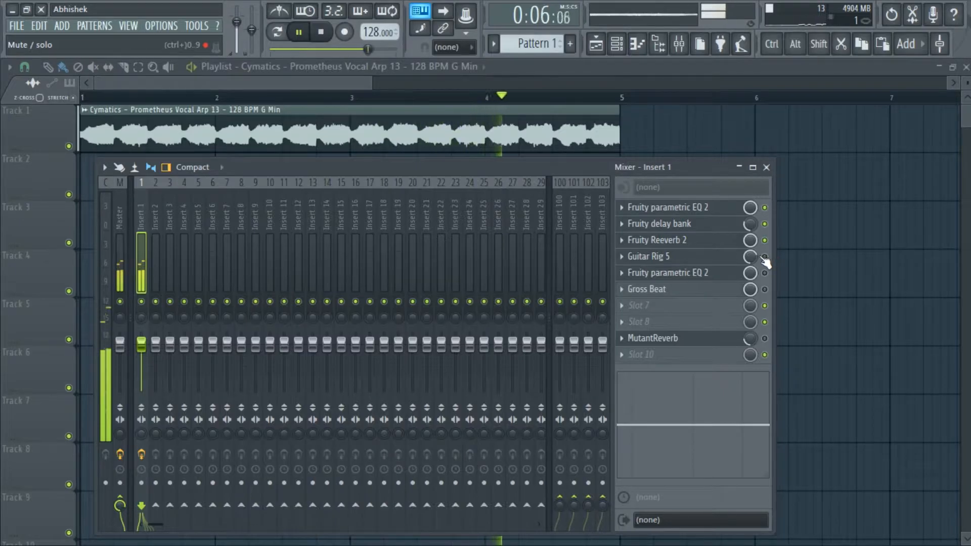
pyautogui.press('space')
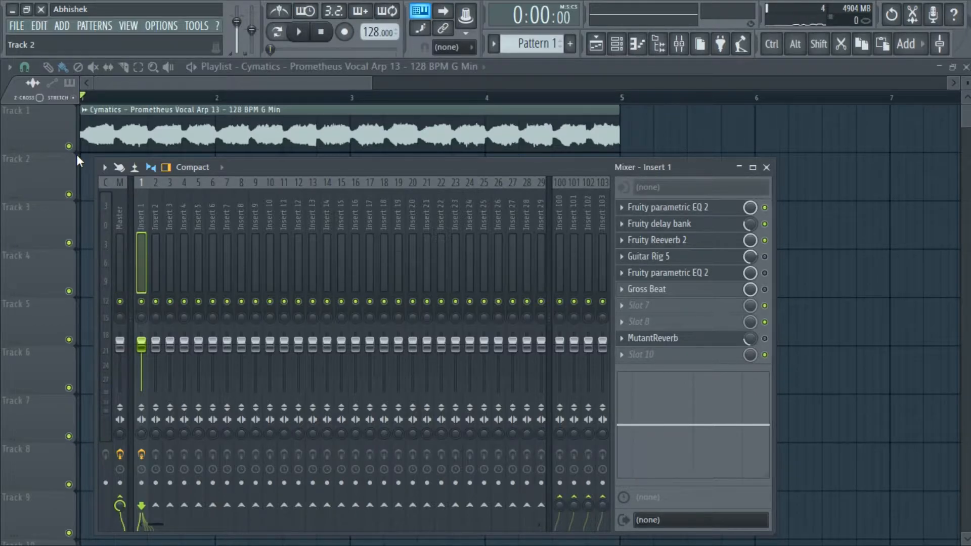
# Step: Enable Guitar Rig 5 with the Airverb preset on Insert 1 and adjust its mix level during playback
pyautogui.press('space')
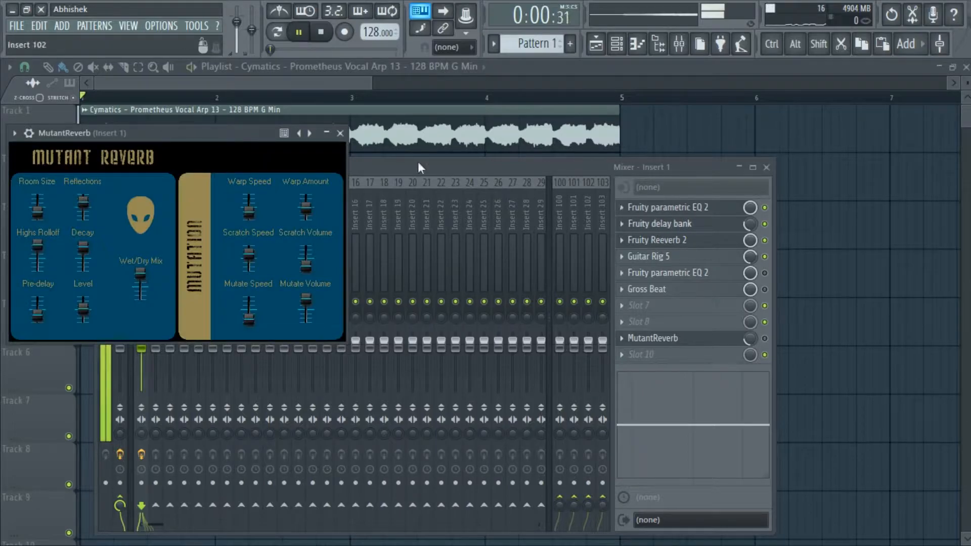
pyautogui.click(345, 137)
pyautogui.click(585, 262)
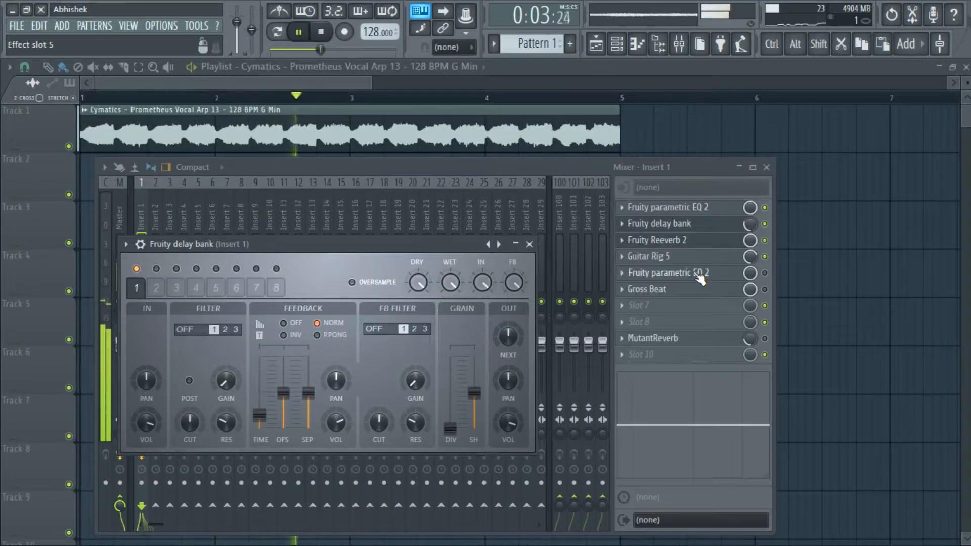
pyautogui.click(686, 255)
pyautogui.click(721, 217)
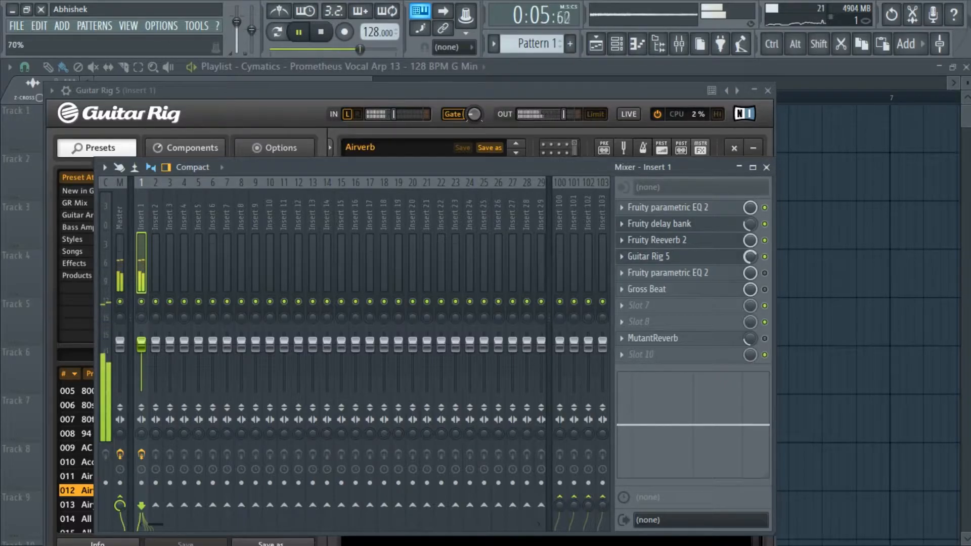
# Step: Enable the second Fruity parametric EQ 2 and Gross Beat on Insert 1, then review the effect settings and audition the chain
pyautogui.click(765, 274)
pyautogui.press('space')
pyautogui.click(765, 290)
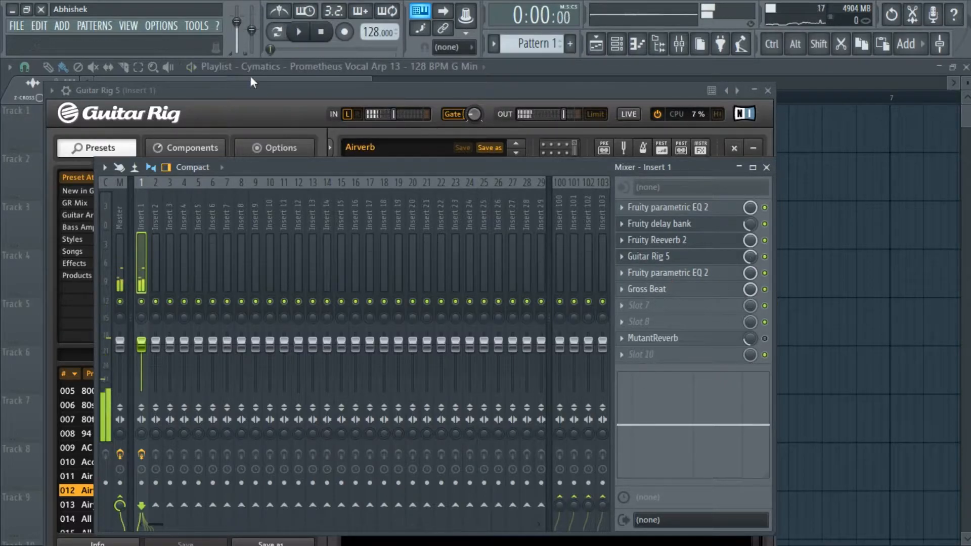
pyautogui.click(675, 287)
pyautogui.click(675, 273)
pyautogui.click(675, 224)
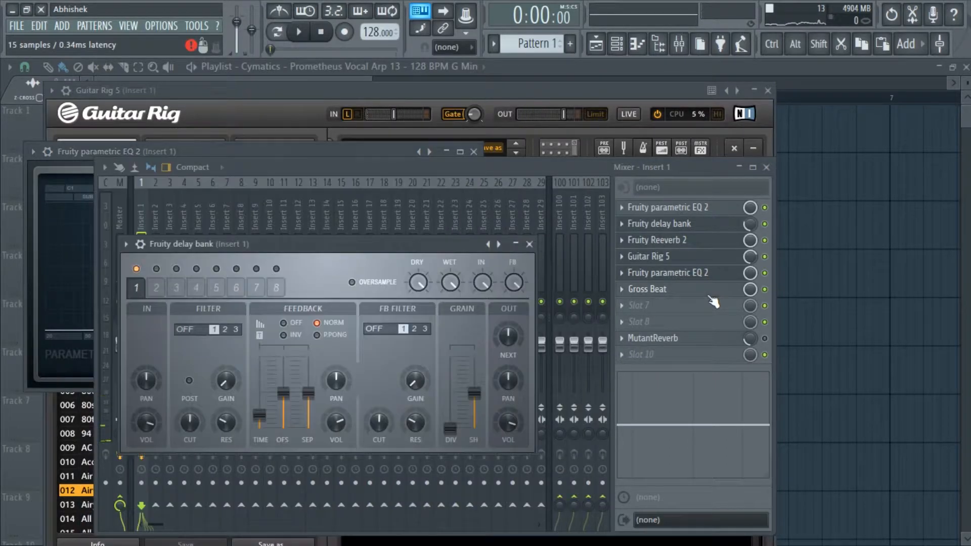
pyautogui.press('space')
pyautogui.click(539, 66)
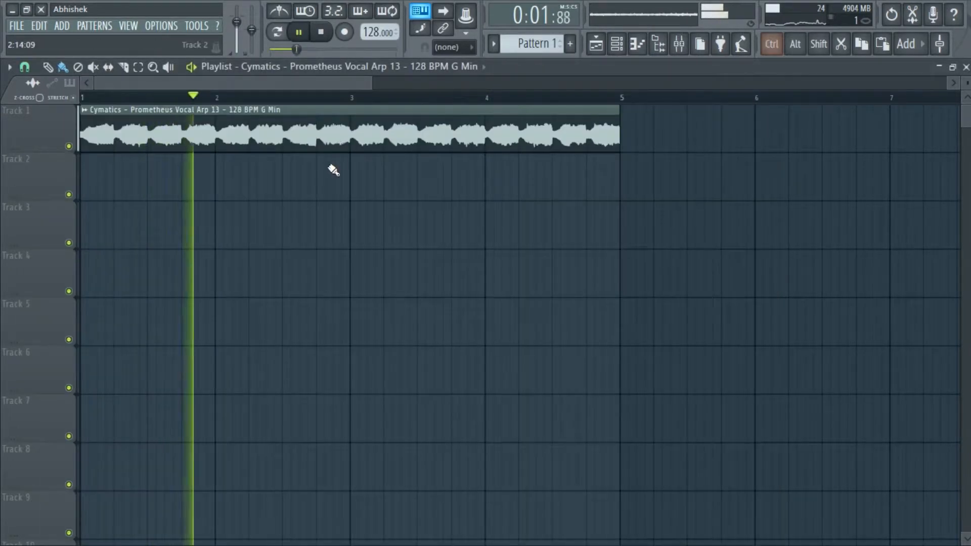
# Step: Stretch the vocal clip on Track 1 so it ends at bar 9, and play it
pyautogui.scroll(-3, 208, 163)
pyautogui.press('space')
pyautogui.scroll(-2, 247, 144)
pyautogui.moveTo(265, 141); pyautogui.dragTo(454, 140)
pyautogui.press('space')
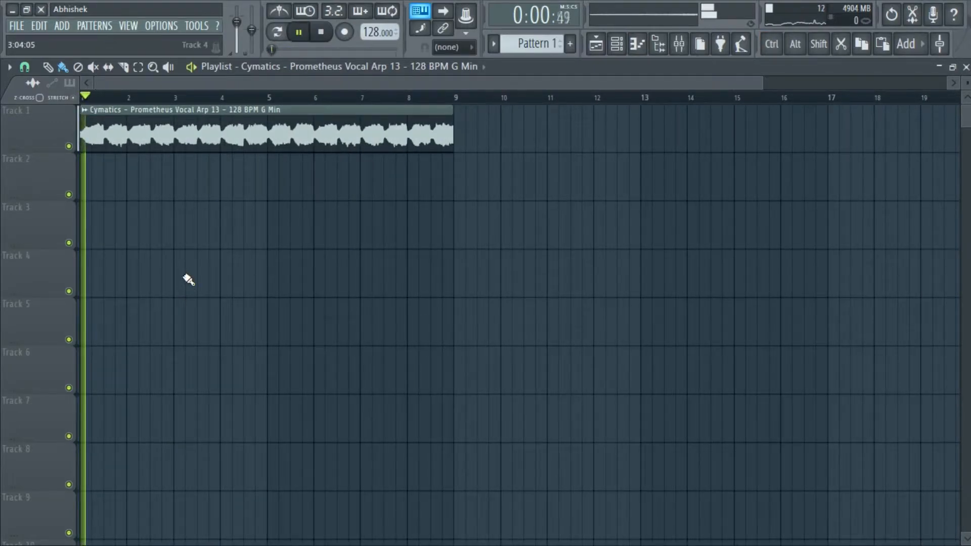
# Step: Listen to the stretched vocal through the Insert 1 effects and raise the master volume slightly
pyautogui.click(678, 46)
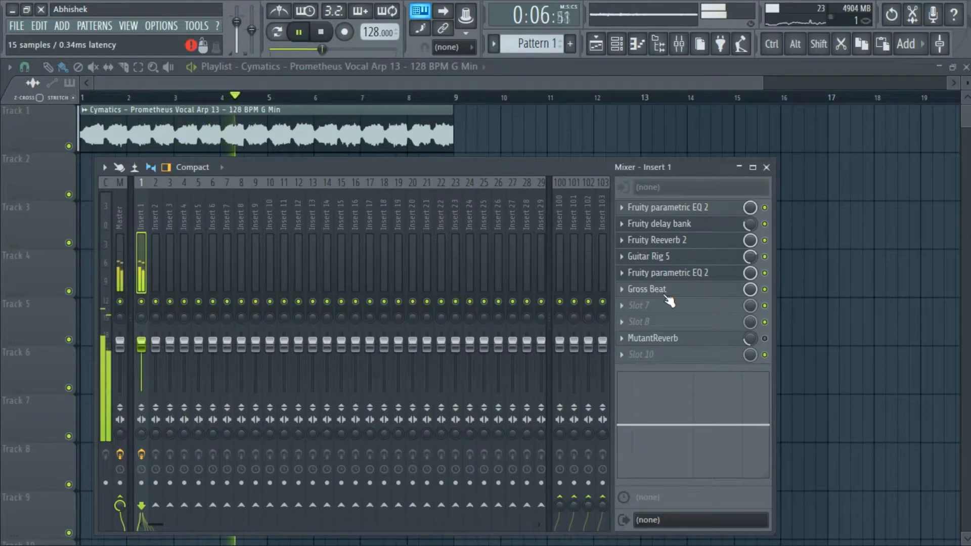
pyautogui.click(639, 72)
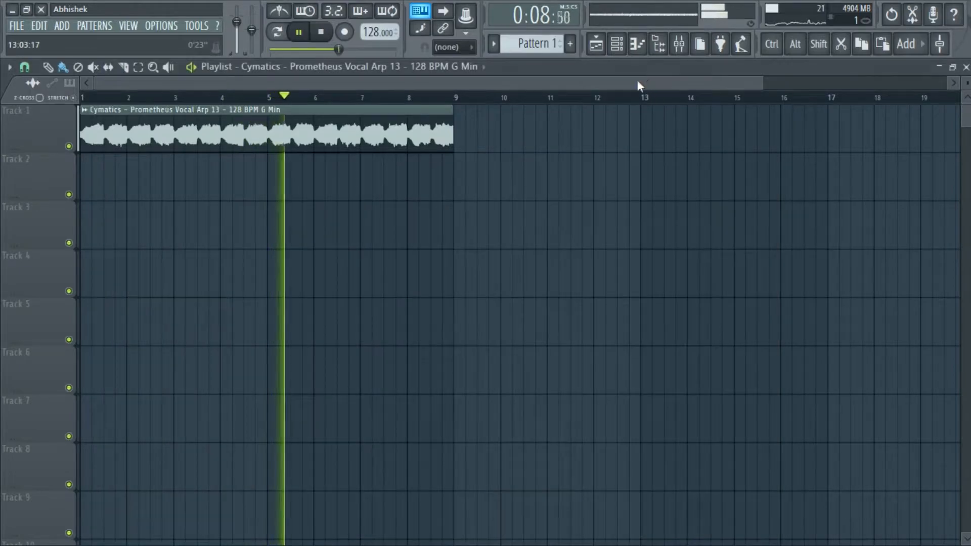
pyautogui.moveTo(238, 22); pyautogui.dragTo(237, 19)
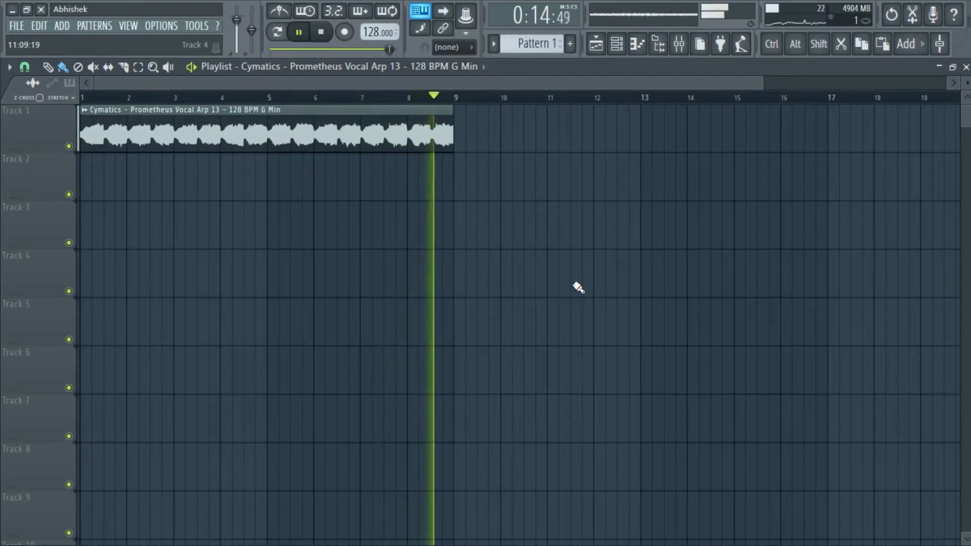
pyautogui.press('space')
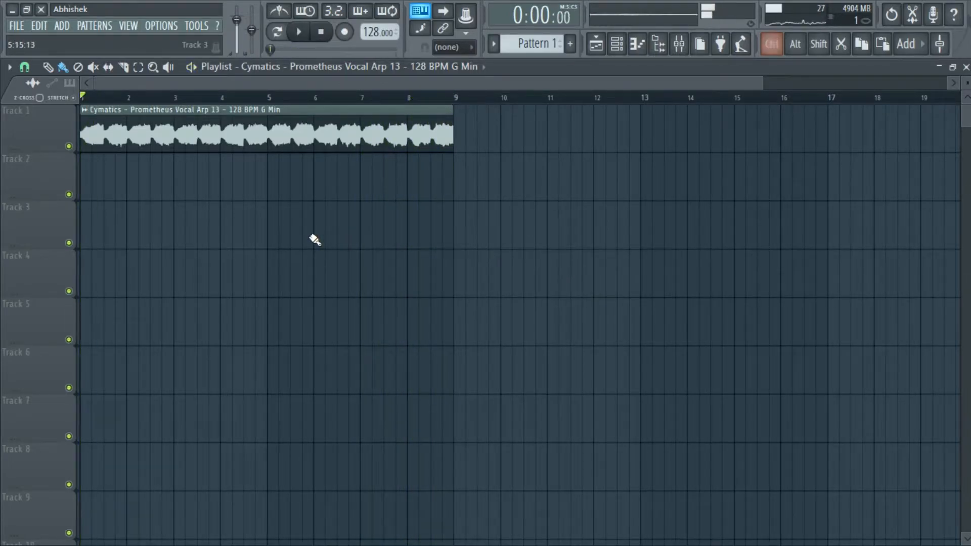
# Step: Select the playlist time range covering the stretched vocal clip, from bar 1 to bar 9
pyautogui.keyDown('ctrl'); pyautogui.scroll(-2, 315, 240); pyautogui.keyUp('ctrl')
pyautogui.keyDown('ctrl'); pyautogui.moveTo(376, 98); pyautogui.dragTo(82, 98); pyautogui.keyUp('ctrl')
pyautogui.keyDown('ctrl'); pyautogui.scroll(4, 270, 200); pyautogui.keyUp('ctrl')
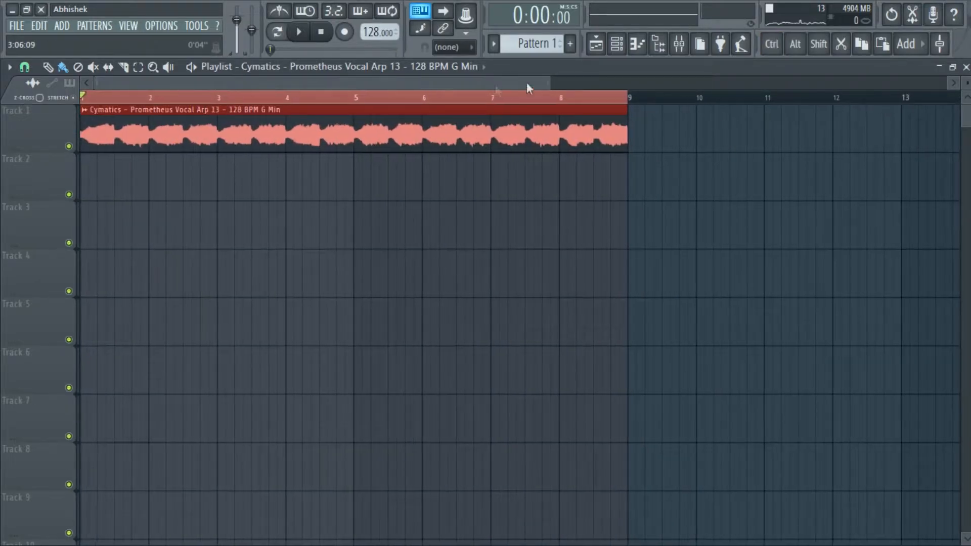
# Step: Render the Insert 1 mixer track to a wave file using the disk recording options
pyautogui.click(679, 43)
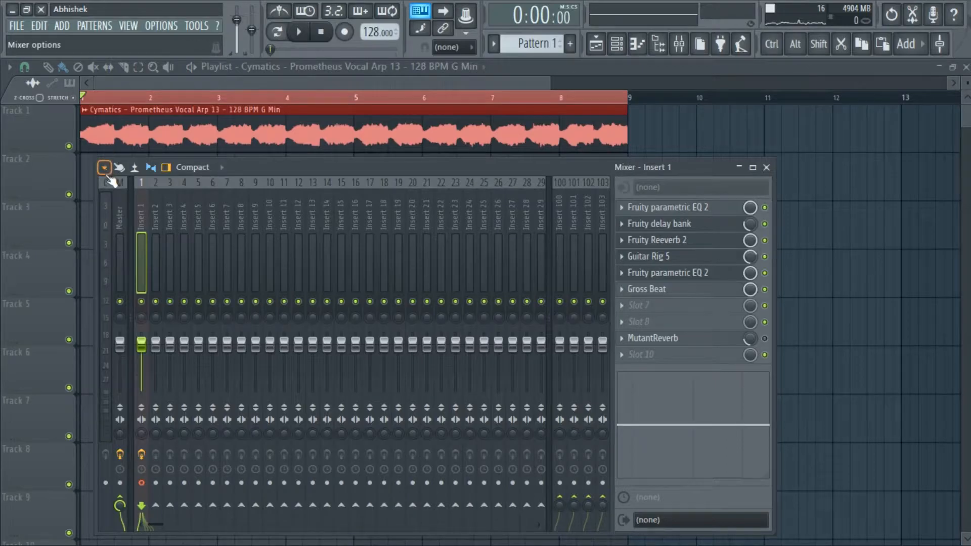
pyautogui.click(104, 168)
pyautogui.moveTo(176, 162)
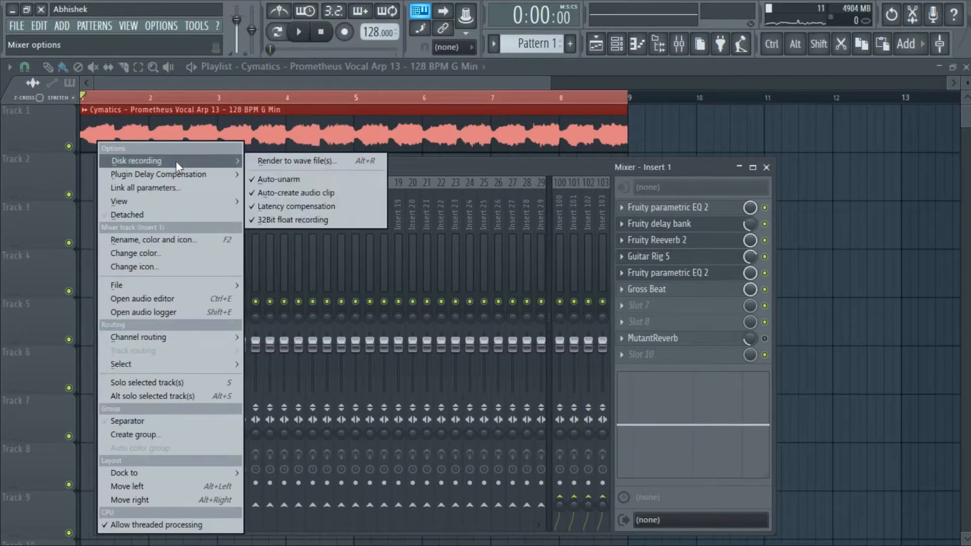
pyautogui.click(323, 166)
pyautogui.click(604, 363)
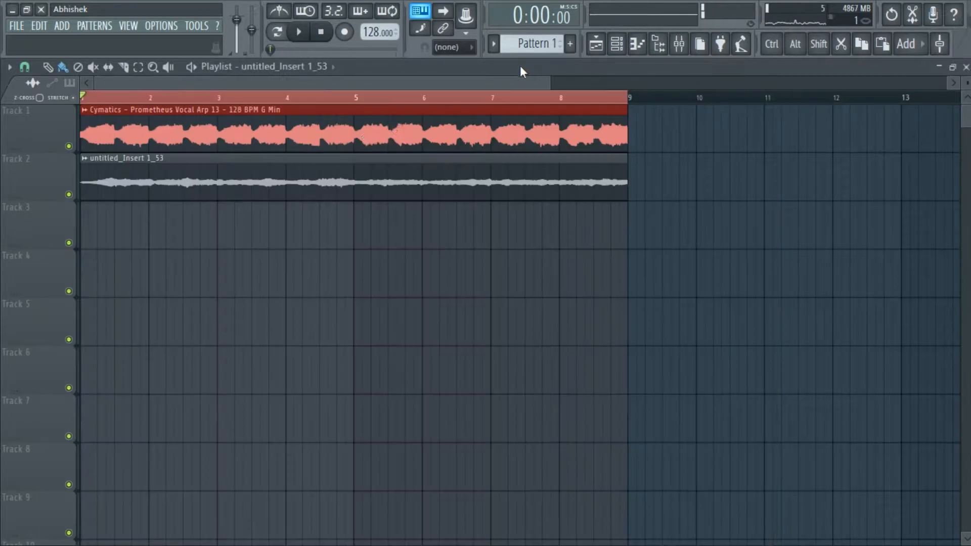
# Step: Swap the two clips so the rendered audio is on Track 1 and the vocal on Track 2, and unmute Track 1
pyautogui.moveTo(335, 127); pyautogui.dragTo(314, 134)
pyautogui.moveTo(231, 202); pyautogui.dragTo(220, 164)
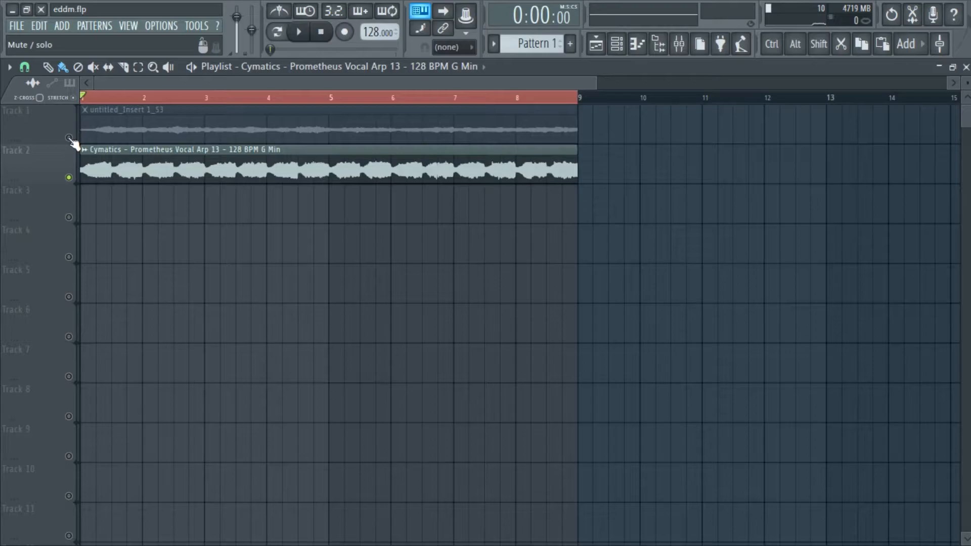
pyautogui.click(69, 137)
# Step: Turn off Gross Beat on Insert 1, move the vocal clip on Track 2 to bar 9, and clear the time selection
pyautogui.click(679, 44)
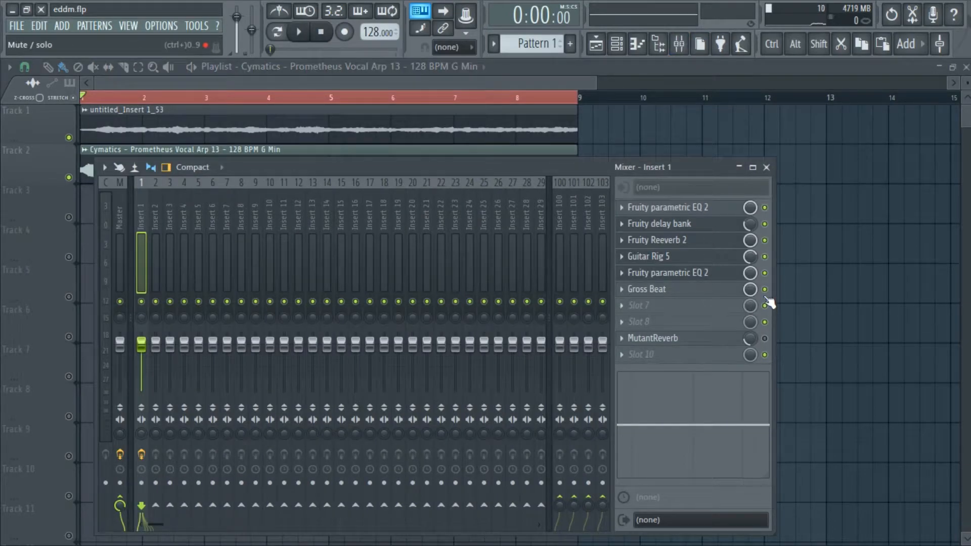
pyautogui.click(104, 94)
pyautogui.moveTo(121, 157); pyautogui.dragTo(621, 160)
pyautogui.doubleClick(102, 95)
pyautogui.scroll(-3, 124, 123)
# Step: Duplicate the rendered clip on Track 1 so a copy starts at bar 9, and delete the extra copy at bar 17
pyautogui.keyDown('ctrl'); pyautogui.click(126, 124); pyautogui.keyUp('ctrl')
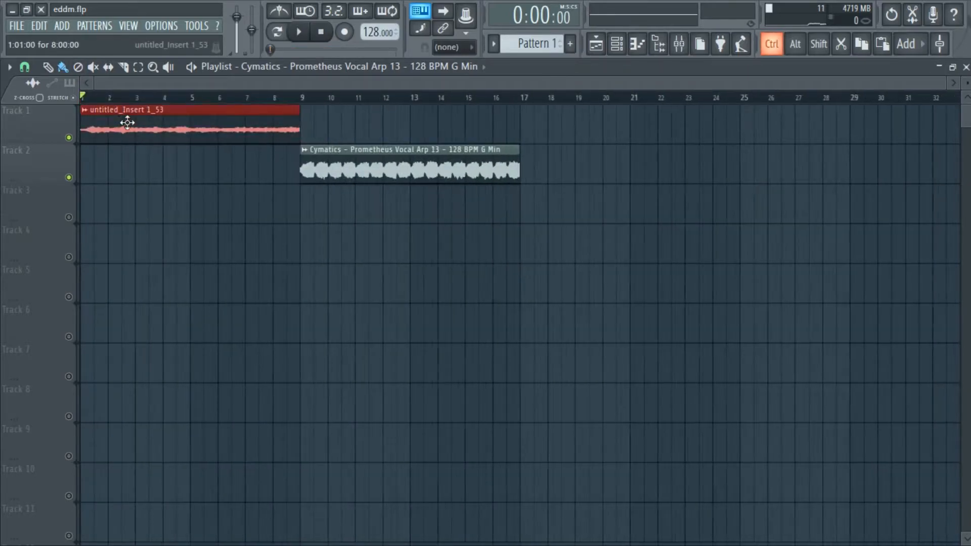
pyautogui.hotkey('ctrl', 'b')
pyautogui.hotkey('ctrl', 'b')
pyautogui.keyDown('ctrl'); pyautogui.click(393, 285); pyautogui.keyUp('ctrl')
pyautogui.rightClick(573, 124)
# Step: Play the arrangement from bar 9 and turn off Guitar Rig 5 on Insert 1
pyautogui.press('space')
pyautogui.press('space')
pyautogui.click(301, 97)
pyautogui.press('space')
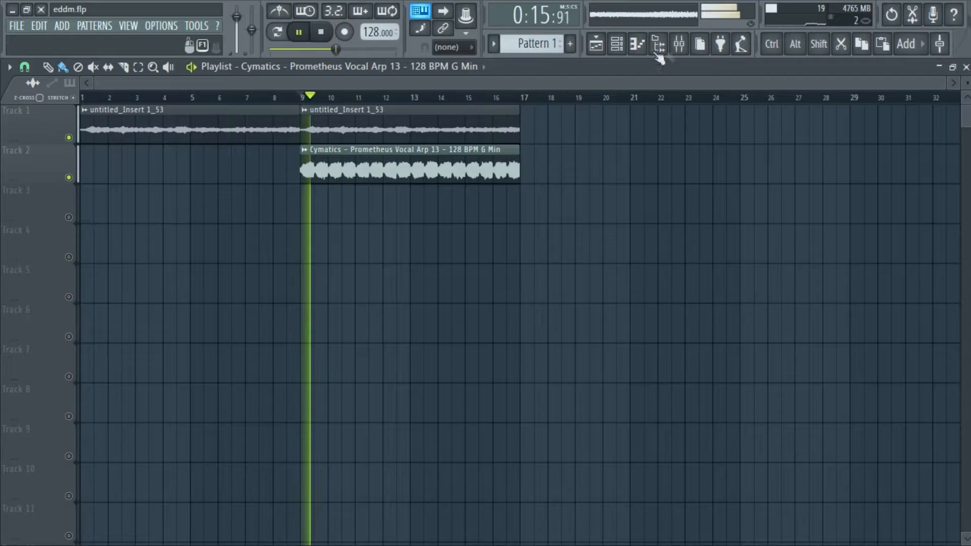
pyautogui.click(688, 50)
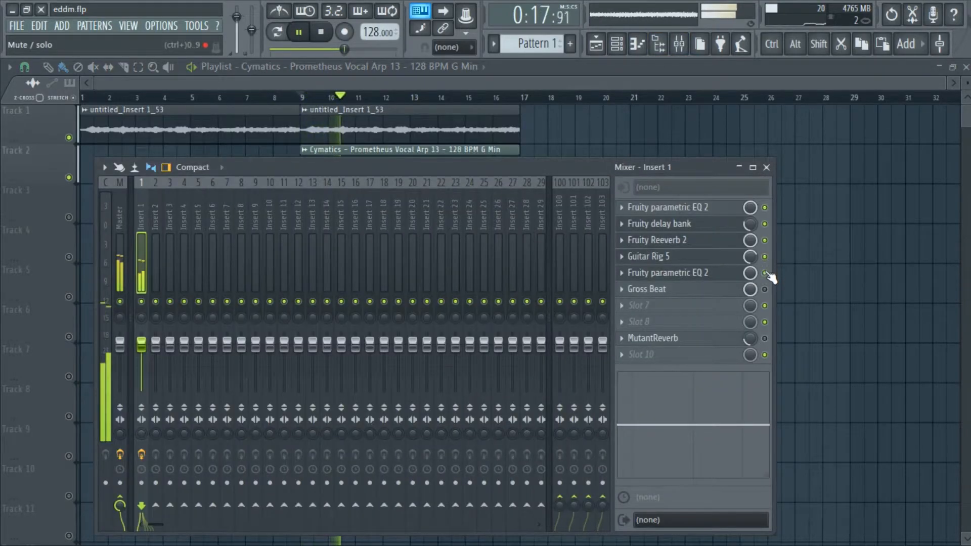
pyautogui.click(764, 256)
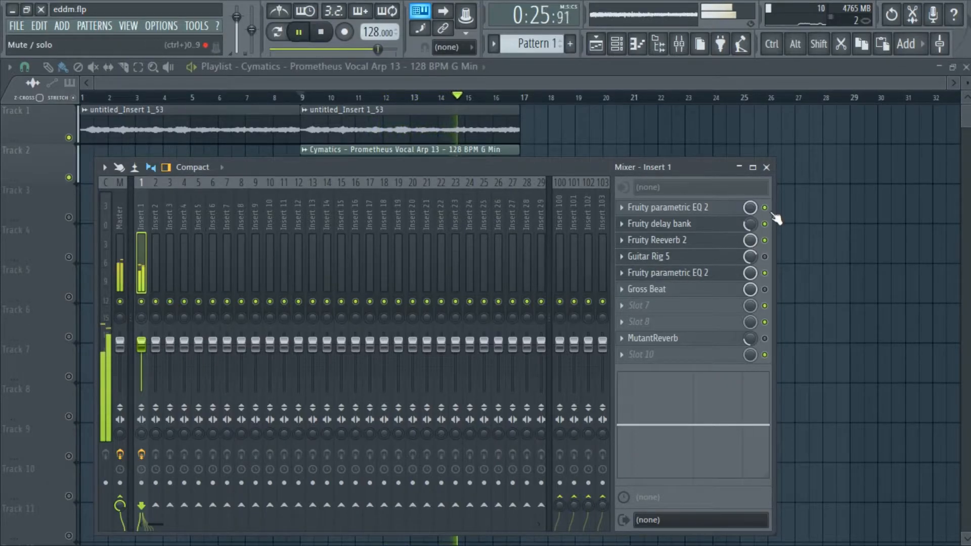
# Step: Lower the frequency of the high shelf band in Insert 1's first Fruity parametric EQ 2 during playback
pyautogui.click(695, 205)
pyautogui.moveTo(379, 438); pyautogui.dragTo(345, 448)
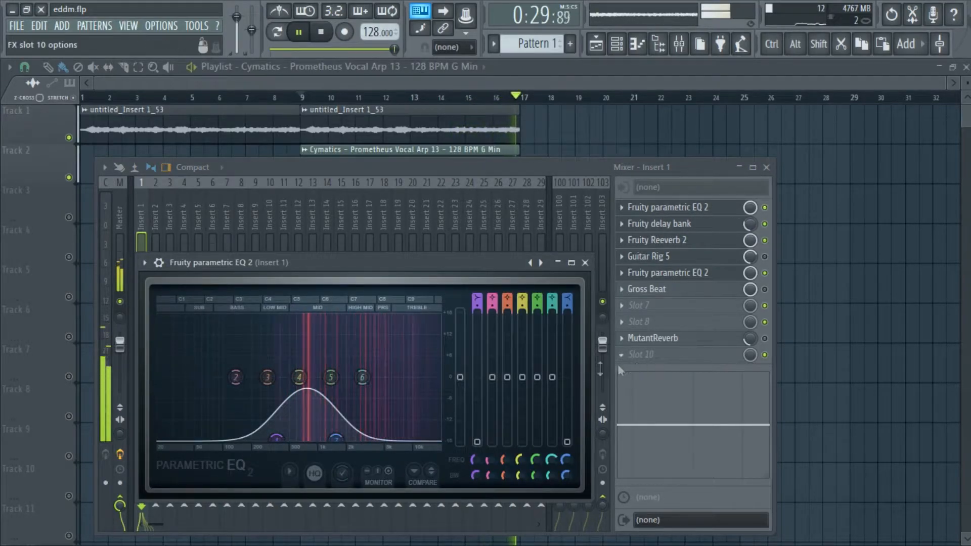
pyautogui.press('space')
# Step: Lower the high shelf band's frequency in Insert 1's second Fruity parametric EQ 2 and play the result
pyautogui.click(705, 280)
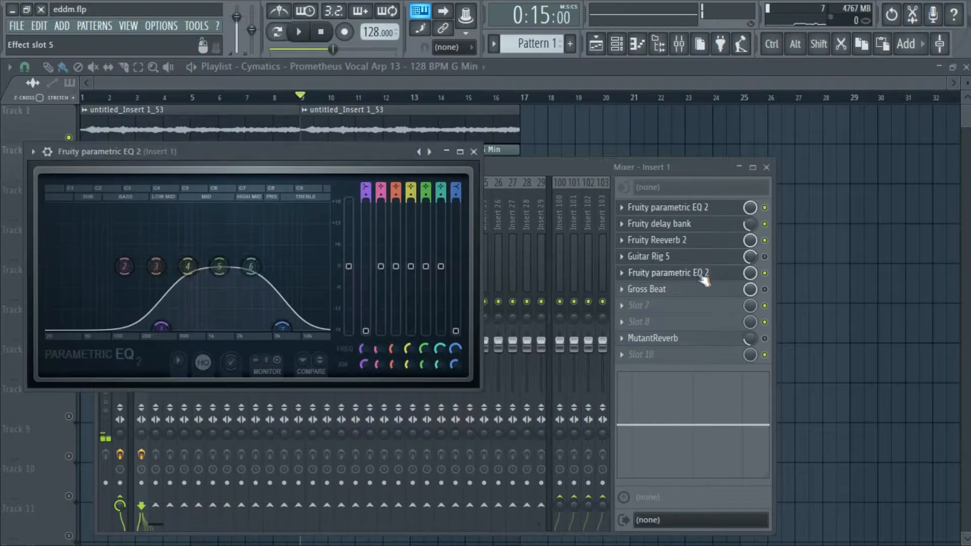
pyautogui.moveTo(257, 333); pyautogui.dragTo(226, 326)
pyautogui.press('space')
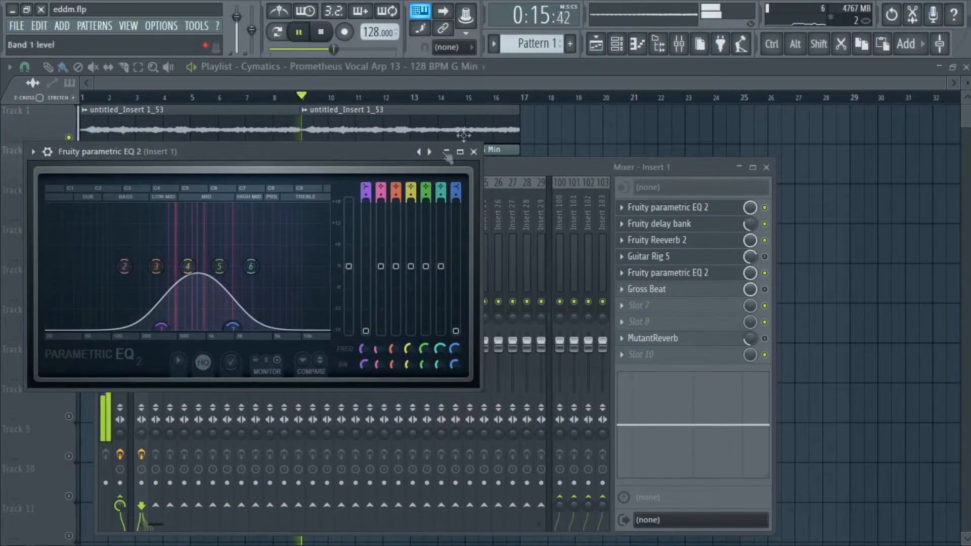
pyautogui.click(541, 84)
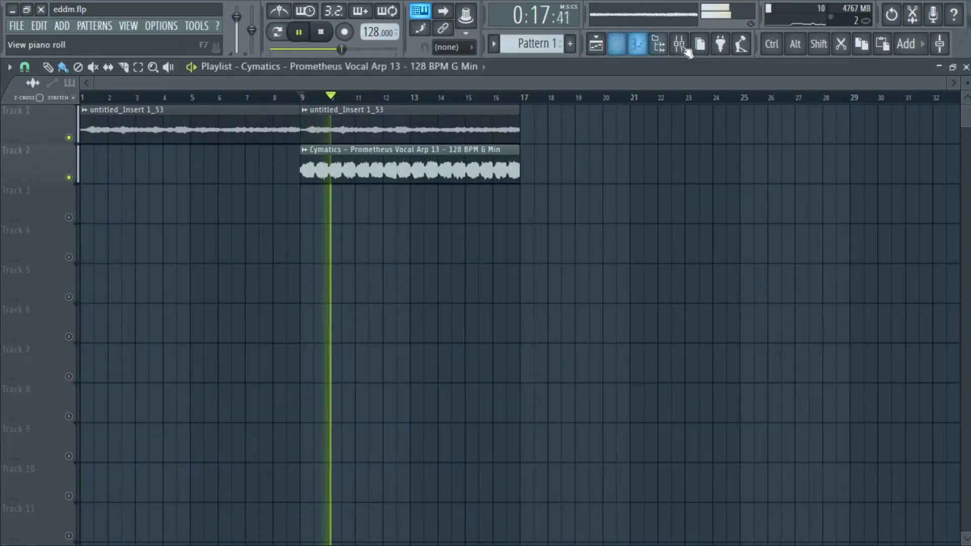
# Step: Pan the Insert 1 mixer track to the left during playback and return to the playlist
pyautogui.click(678, 43)
pyautogui.moveTo(144, 315); pyautogui.dragTo(144, 366)
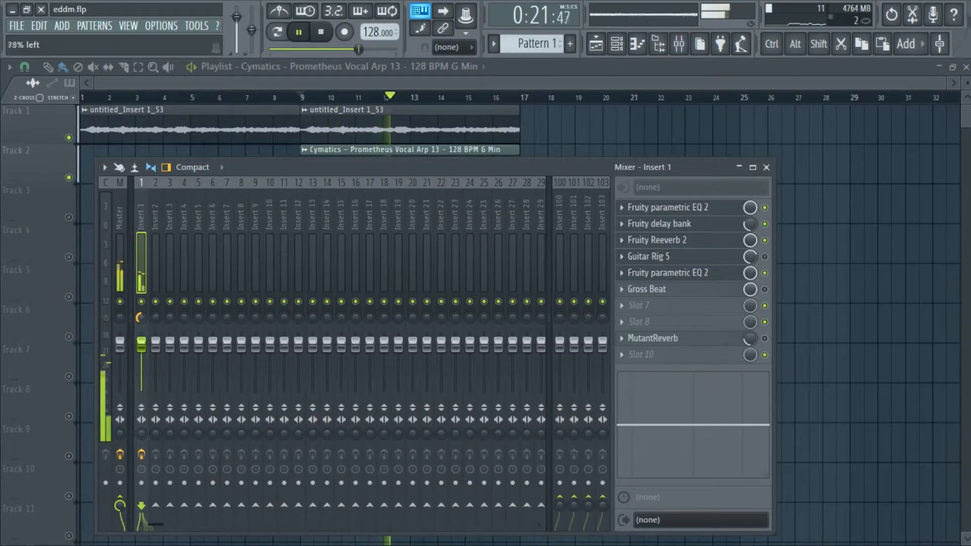
pyautogui.doubleClick(347, 128)
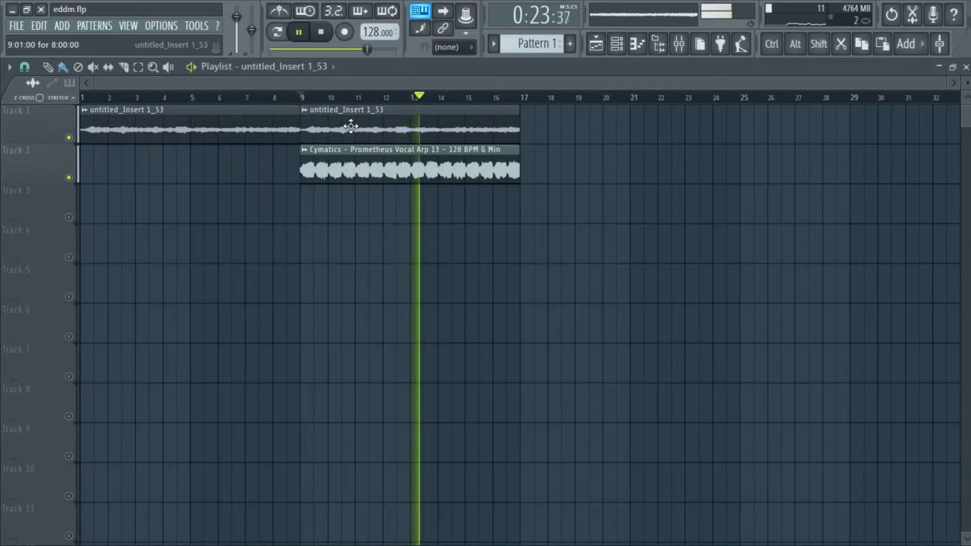
# Step: Pan the untitled_Insert 1_53 channel slightly to the right during playback and stop the song
pyautogui.moveTo(410, 285); pyautogui.dragTo(409, 275)
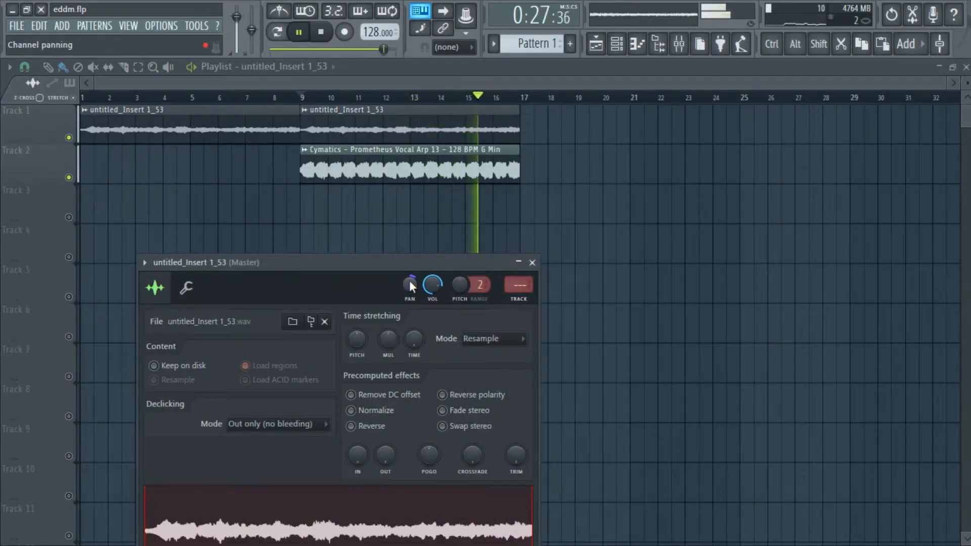
pyautogui.click(532, 263)
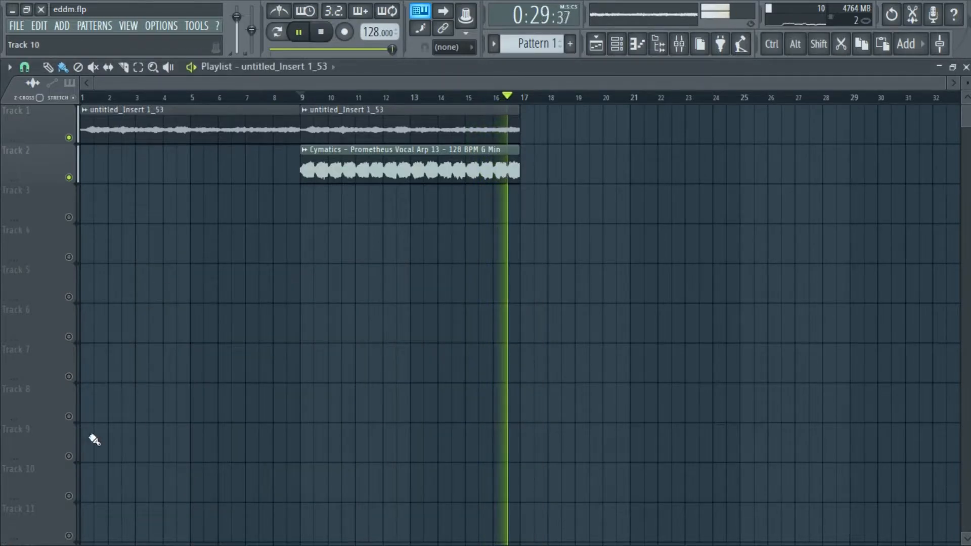
pyautogui.press('space')
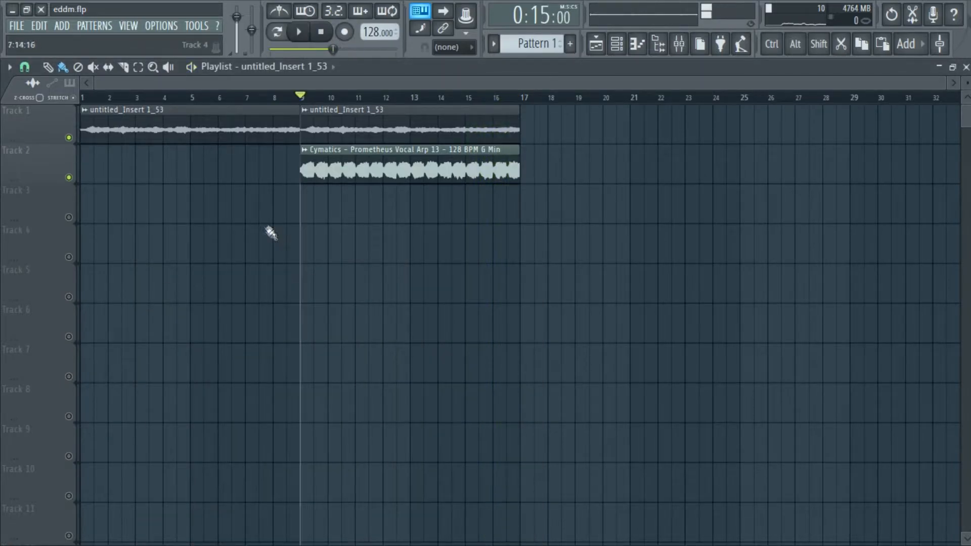
# Step: Lower the volume of the Insert 1 mixer track and open the plugin list for its slot 7
pyautogui.click(678, 45)
pyautogui.click(141, 344)
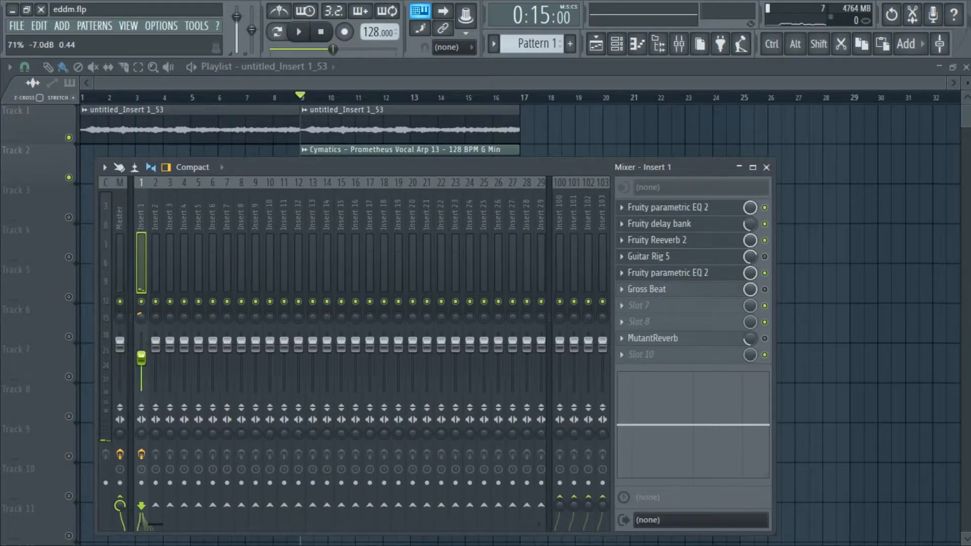
pyautogui.click(638, 306)
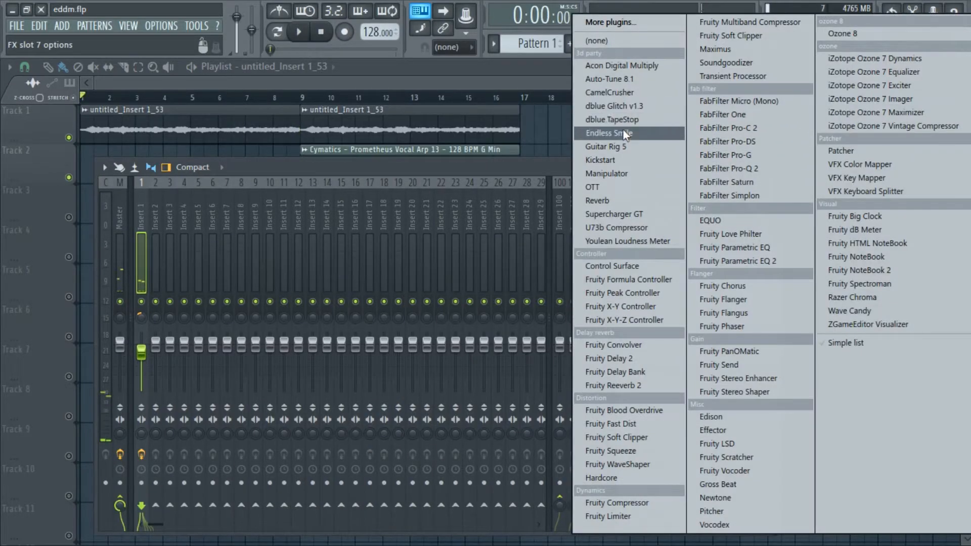
# Step: Route the untitled_Insert 1_53 channel to mixer Insert 2 and load Kickstart in that insert's slot 1
pyautogui.click(390, 107)
pyautogui.click(380, 109)
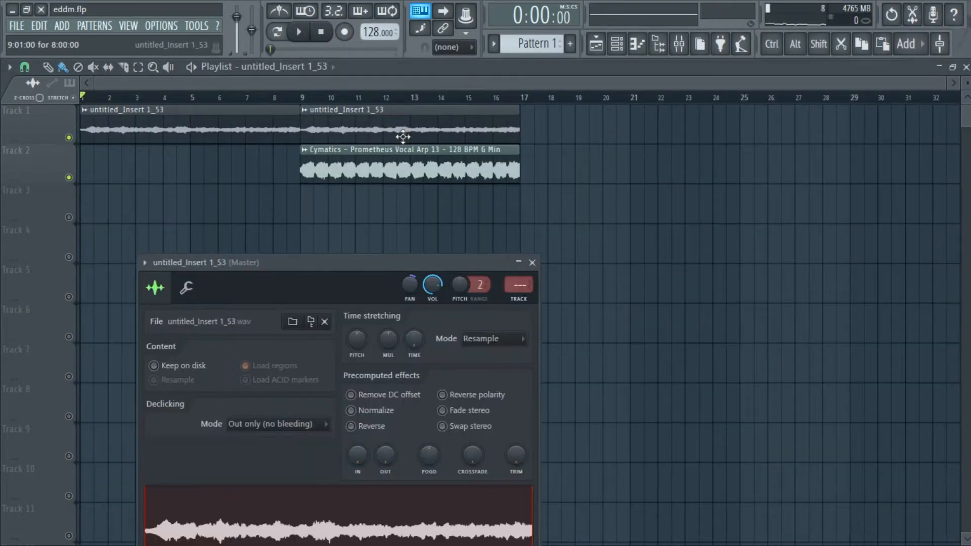
pyautogui.click(518, 285)
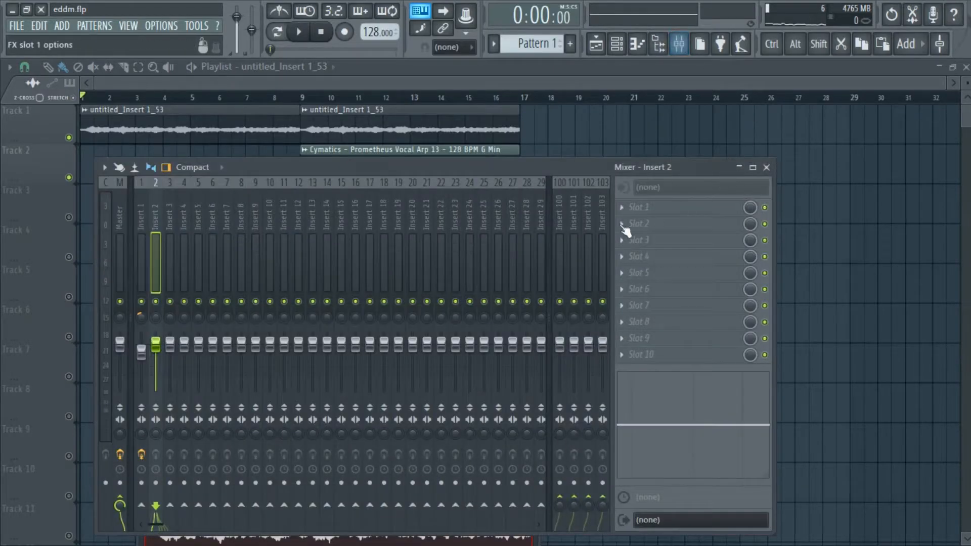
pyautogui.click(627, 209)
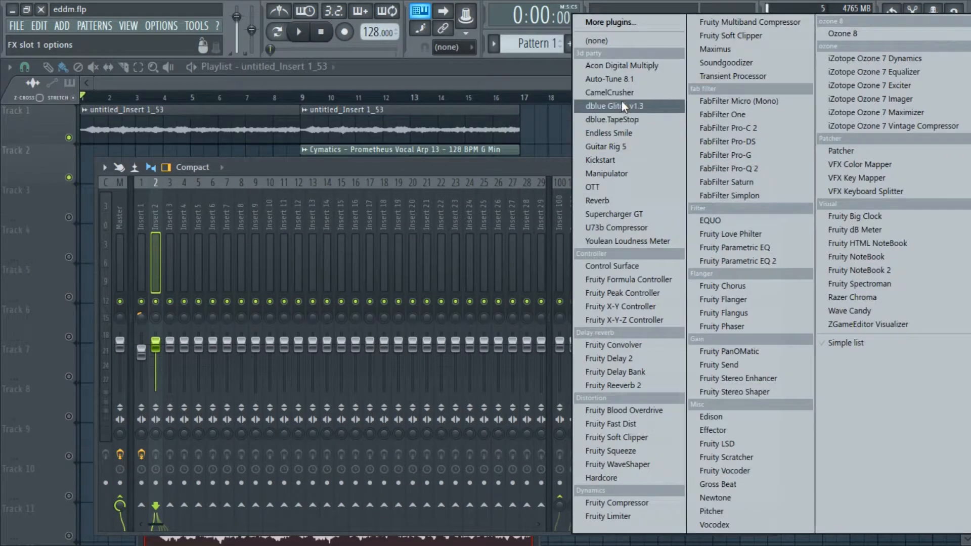
pyautogui.click(620, 160)
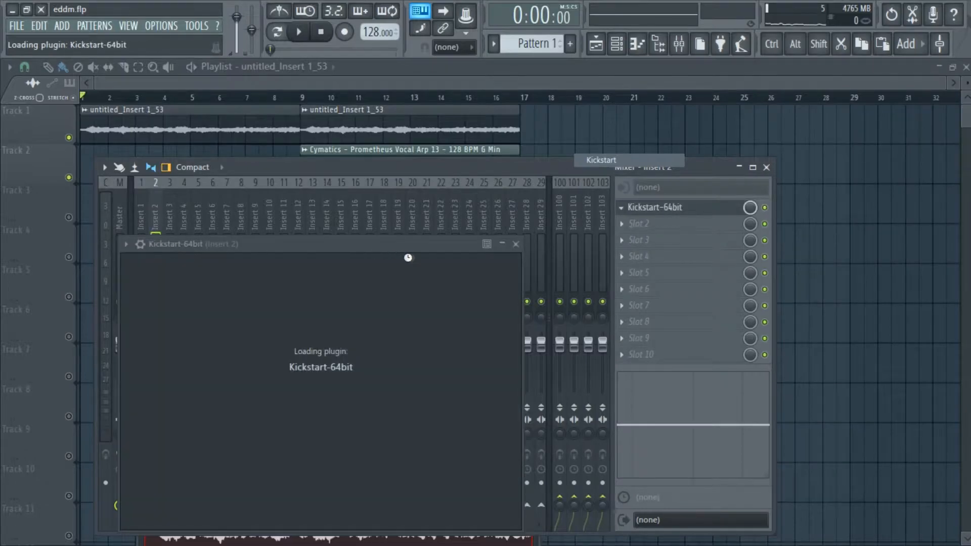
# Step: During playback, try the Kickstart mix at 60% and 100%, and set its sidechain length to 1/1
pyautogui.press('space')
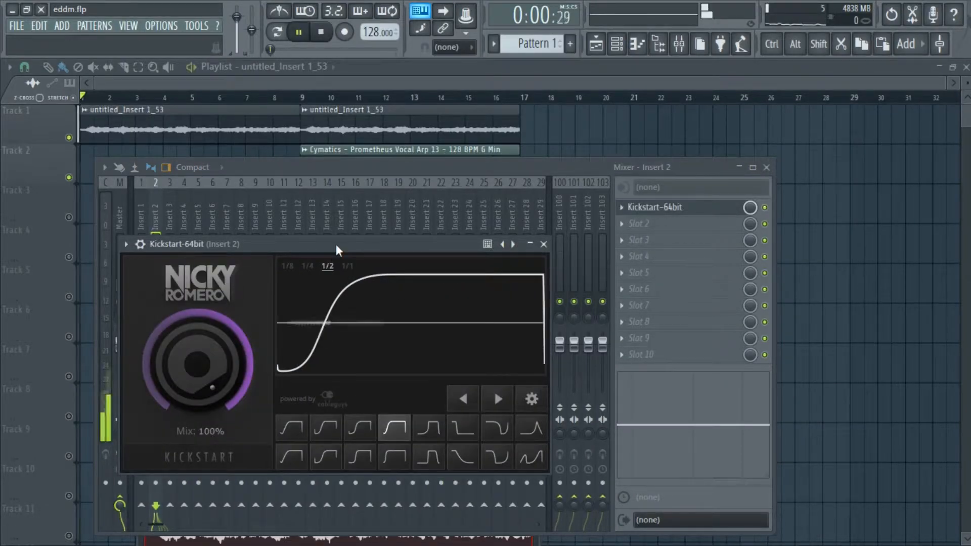
pyautogui.moveTo(198, 364); pyautogui.dragTo(197, 394)
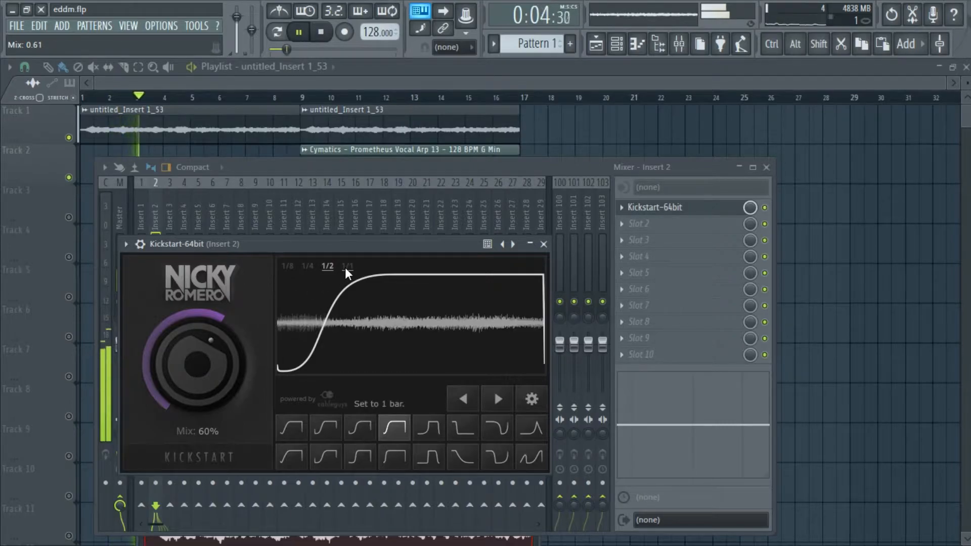
pyautogui.moveTo(222, 357); pyautogui.dragTo(222, 324)
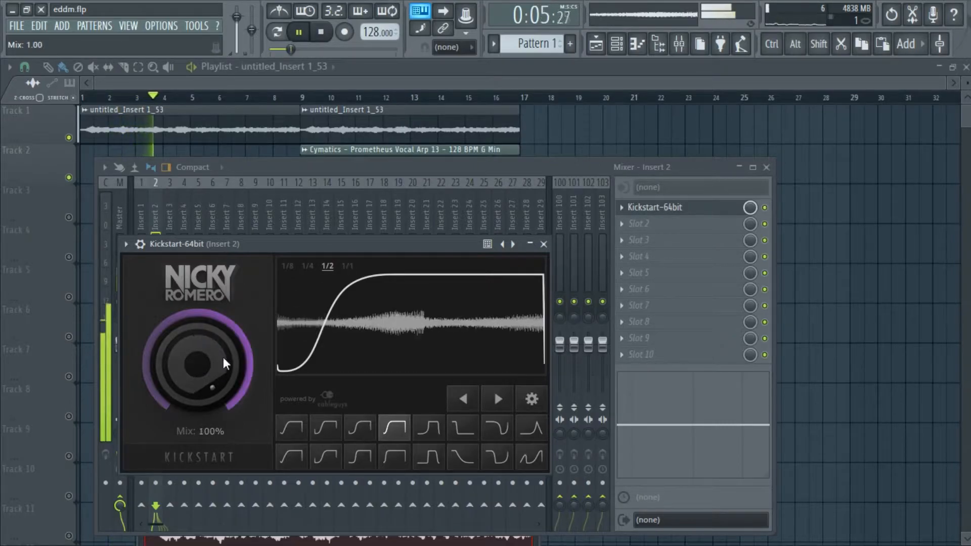
pyautogui.click(350, 268)
# Step: Set the Kickstart mix to 75% and choose the second curve shape in the upper row
pyautogui.moveTo(217, 354)
pyautogui.mouseDown()
pyautogui.moveTo(217, 369)
pyautogui.moveTo(228, 370)
pyautogui.mouseUp()
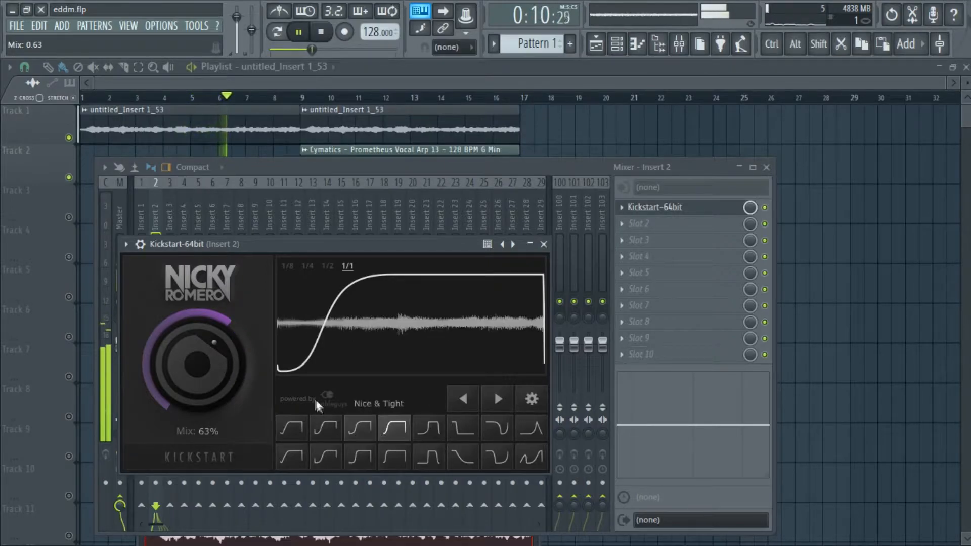
pyautogui.moveTo(226, 395); pyautogui.dragTo(225, 386)
pyautogui.click(329, 430)
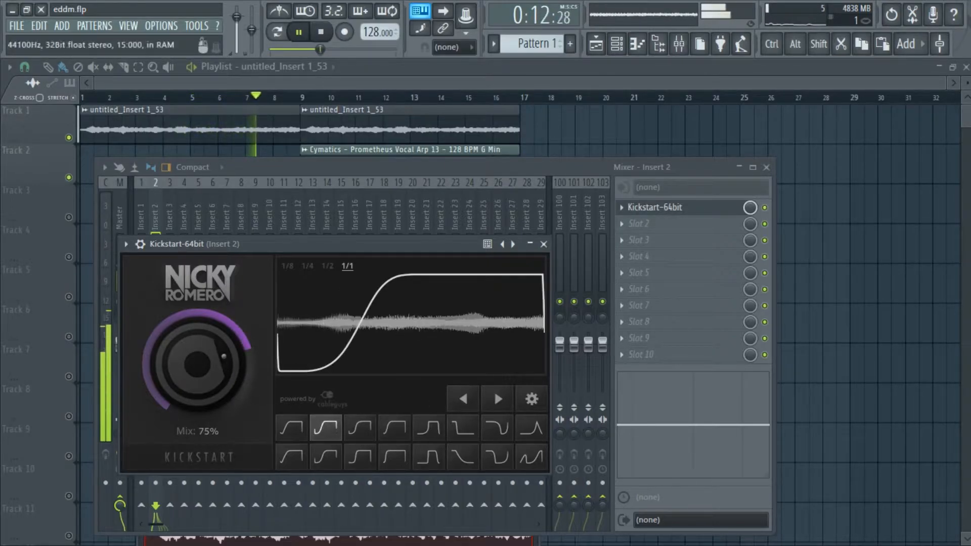
# Step: Try the Kickstart mix at 78% and 100%, set it to 53%, and stop playback
pyautogui.moveTo(215, 372); pyautogui.dragTo(213, 373)
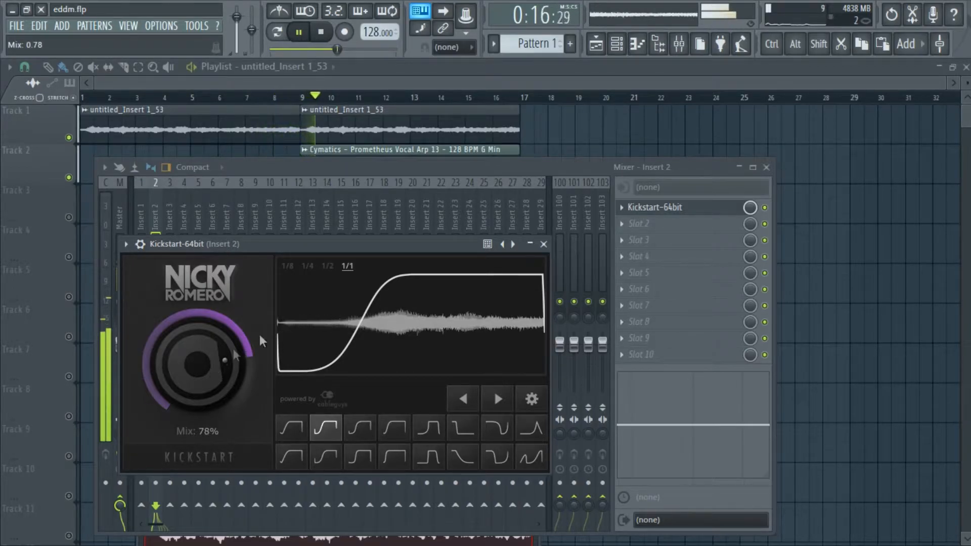
pyautogui.moveTo(217, 367); pyautogui.dragTo(217, 342)
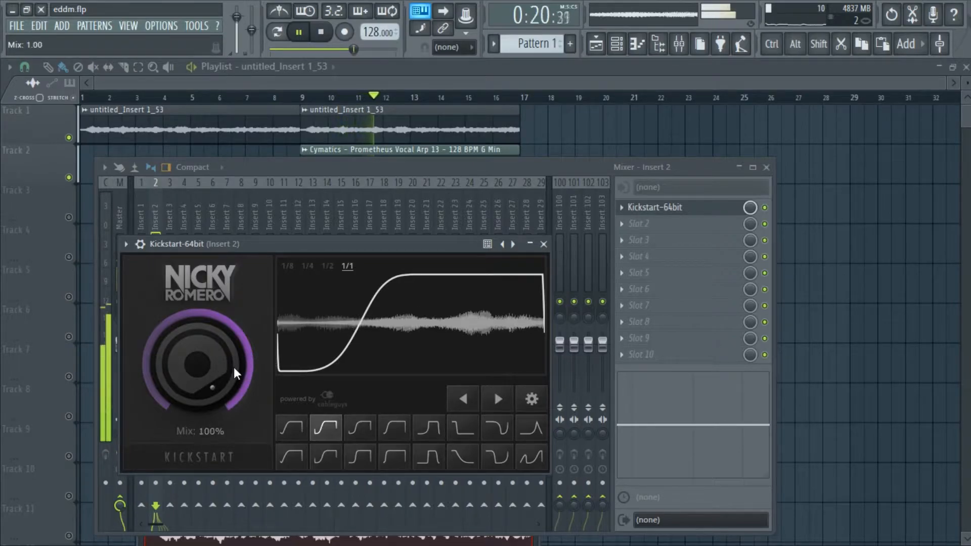
pyautogui.moveTo(233, 366); pyautogui.dragTo(234, 417)
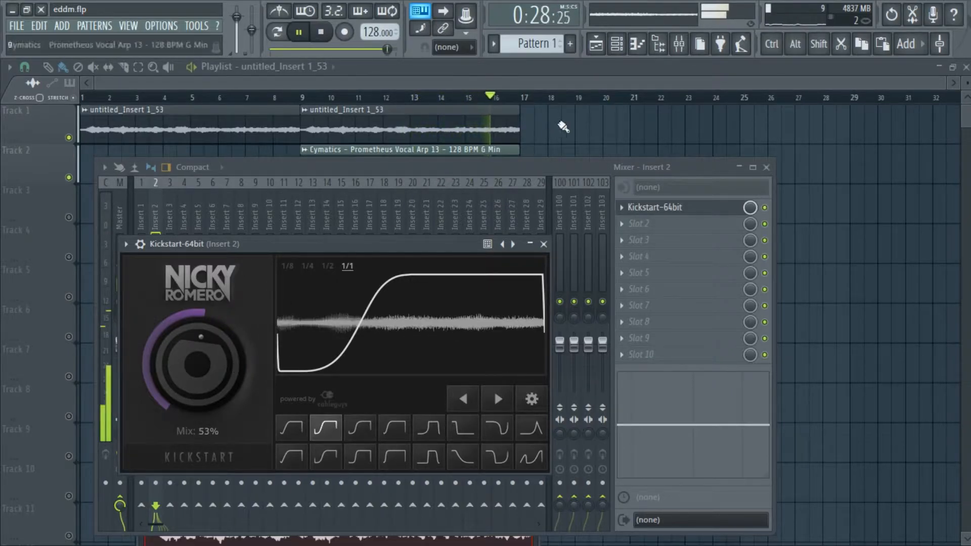
pyautogui.click(577, 83)
pyautogui.press('space')
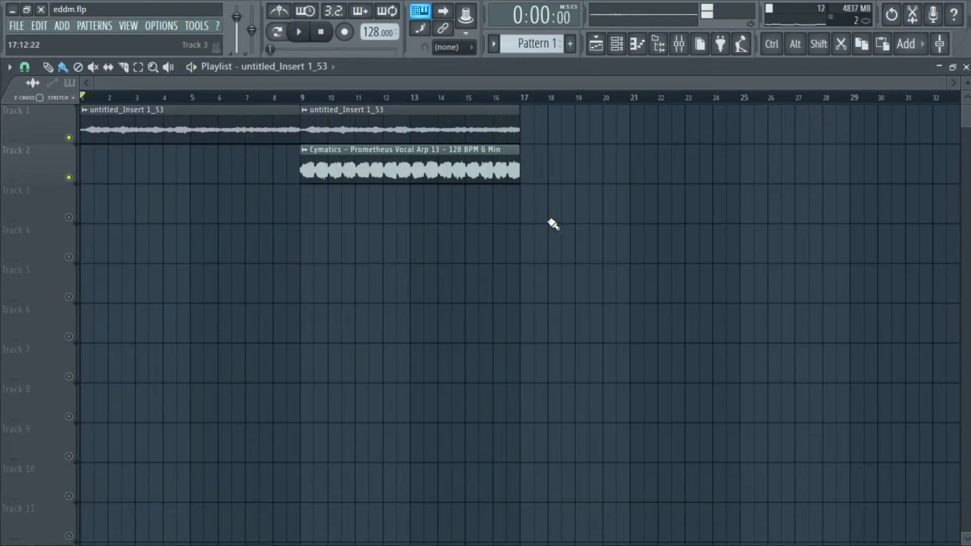
# Step: Save the project and bring the channel rack to the front in place of the playlist
pyautogui.click(966, 68)
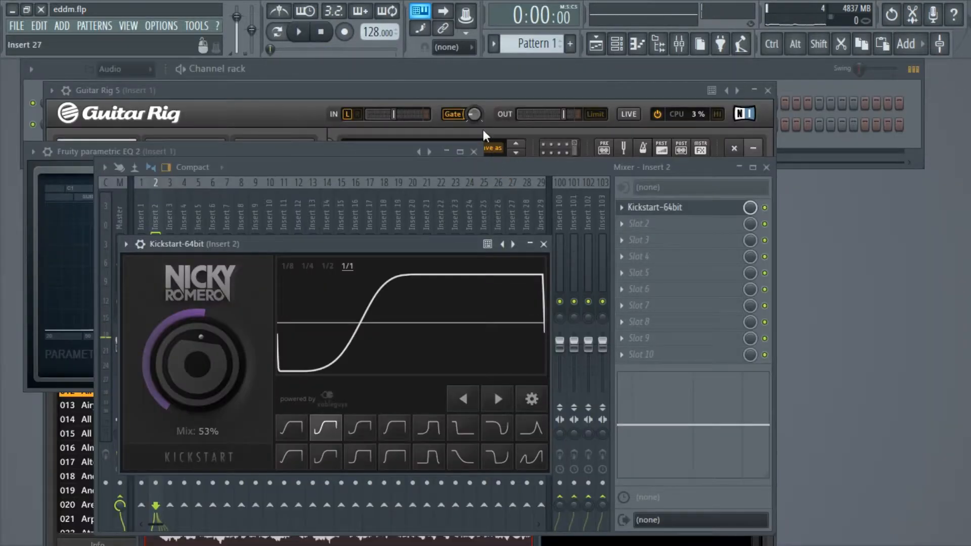
pyautogui.hotkey('ctrl', 's')
pyautogui.click(342, 75)
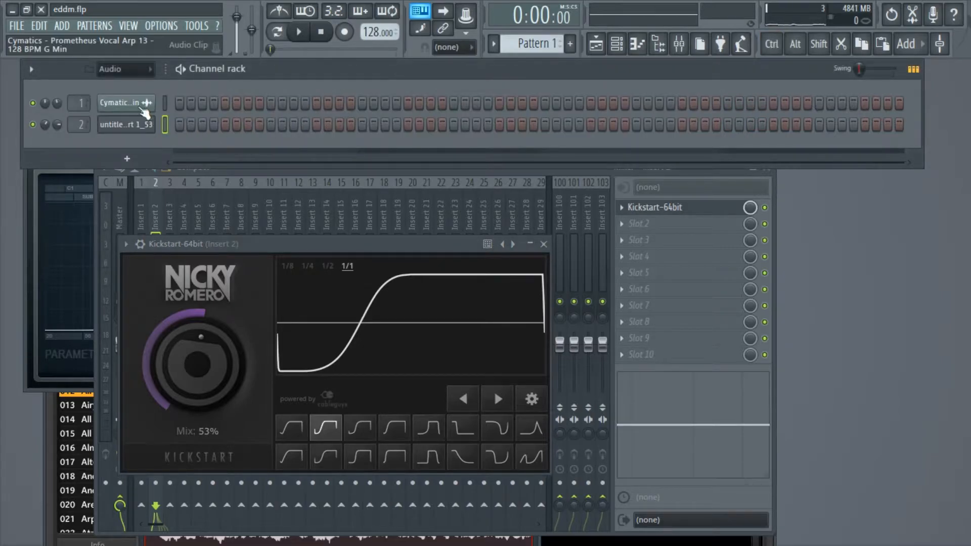
# Step: Open the piano roll of the pad channel and draw a G3 note at the start of Pattern 1
pyautogui.press('pagedown')
pyautogui.press('l')
pyautogui.rightClick(132, 232)
pyautogui.click(190, 231)
pyautogui.click(68, 383)
pyautogui.moveTo(77, 378); pyautogui.dragTo(597, 370)
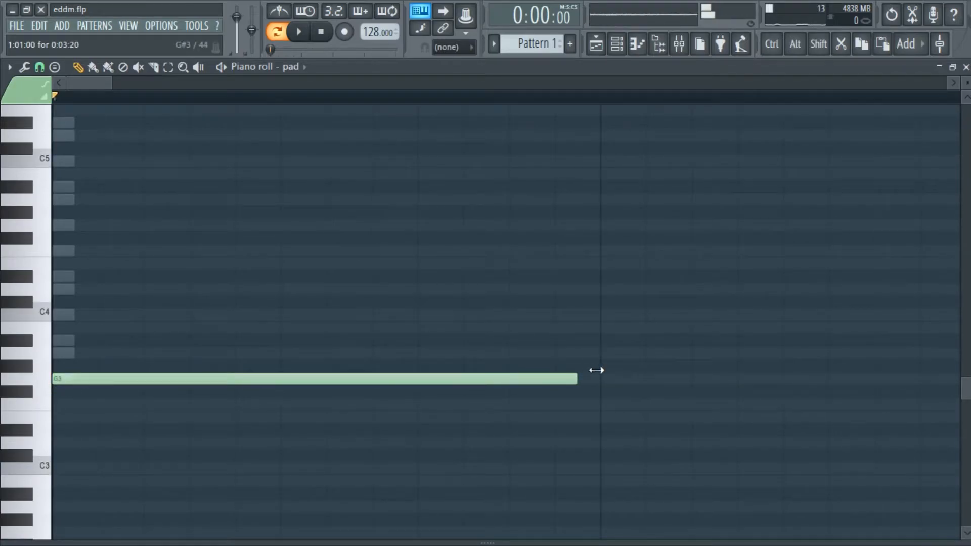
# Step: Transpose the pad note up two octaves to G5
pyautogui.hotkey('ctrl', 'Up')
pyautogui.hotkey('ctrl', 'Up')
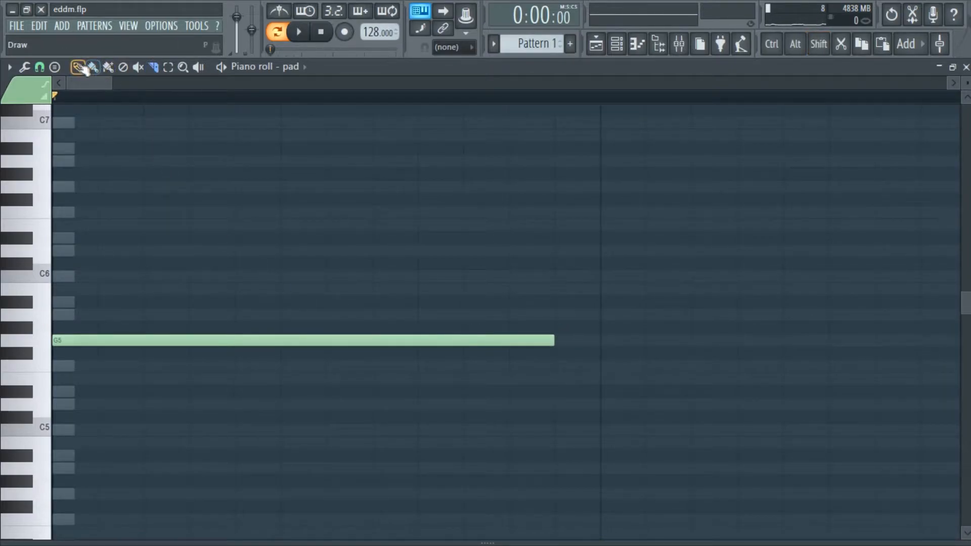
pyautogui.click(535, 352)
pyautogui.rightClick(537, 353)
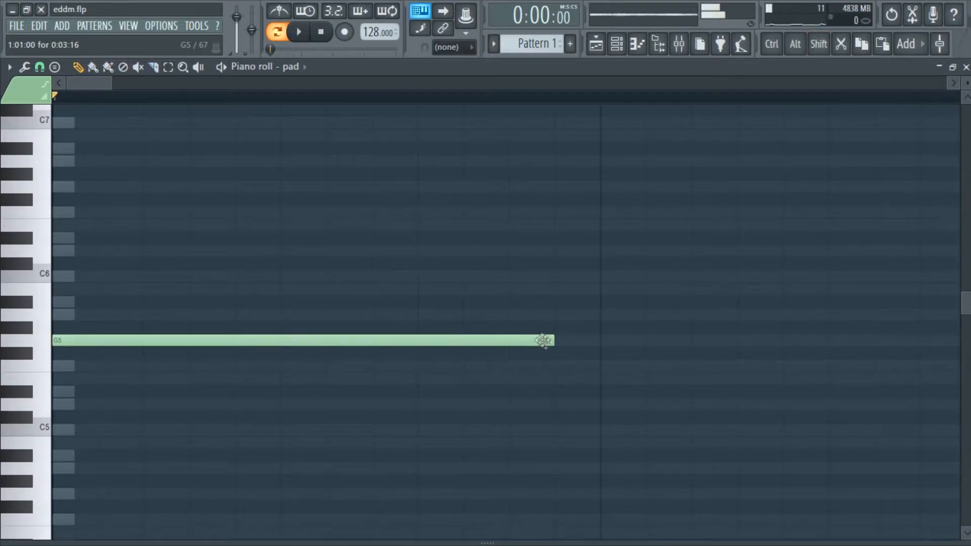
# Step: Make the pad note one bar long, raise it an octave to G6, and play the pattern
pyautogui.scroll(-8, 169, 373)
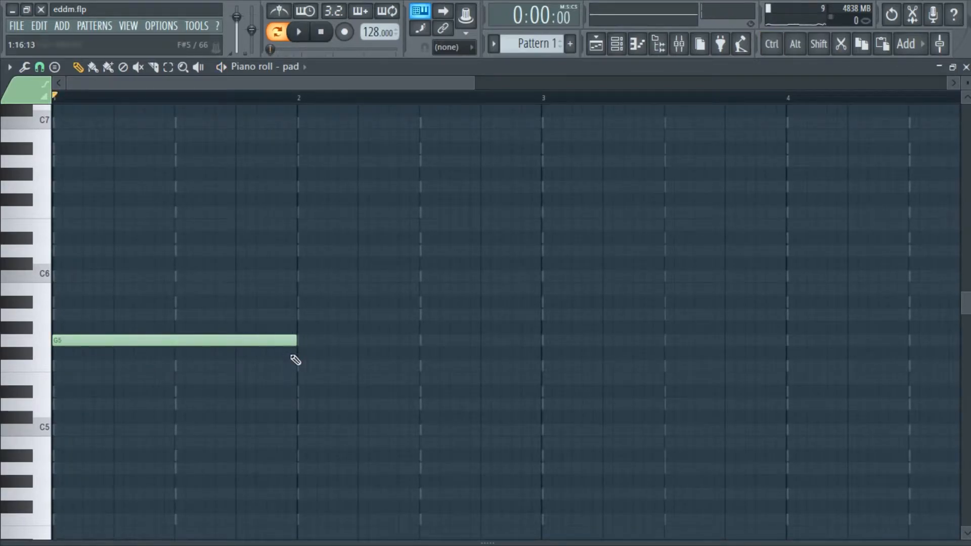
pyautogui.hotkey('ctrl', 'Up')
pyautogui.press('space')
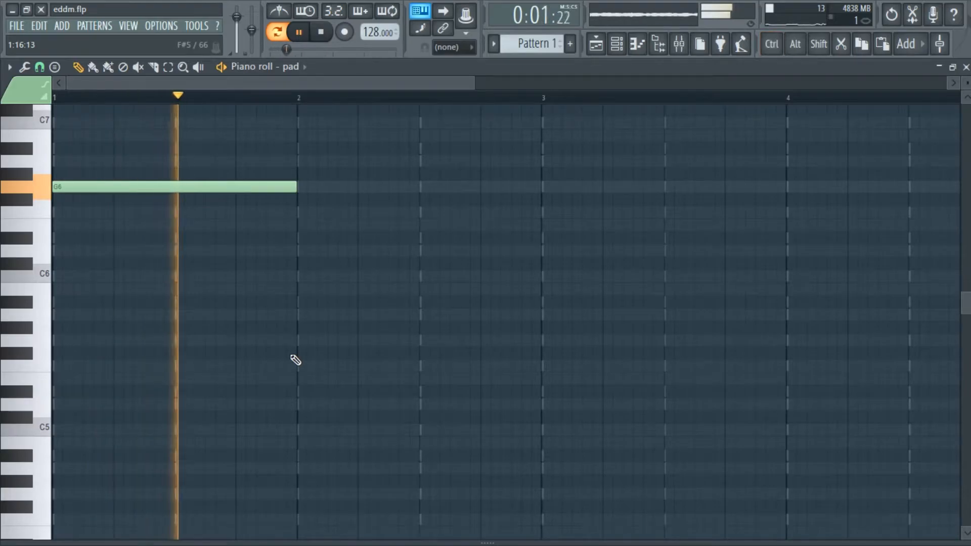
pyautogui.scroll(-1, 507, 261)
pyautogui.press('space')
# Step: Place Pattern 1 on Track 3 at bar 9 of the playlist and audition its pad note
pyautogui.click(596, 45)
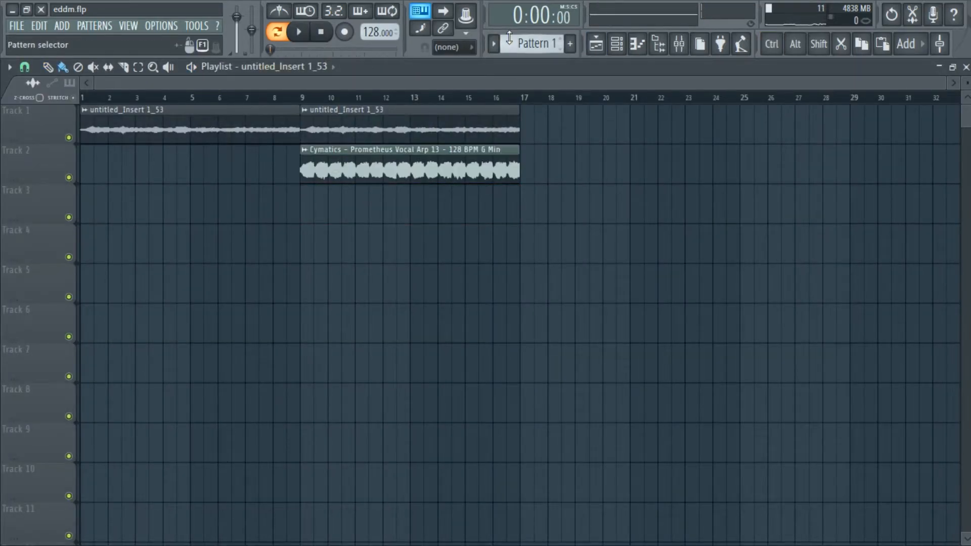
pyautogui.doubleClick(355, 204)
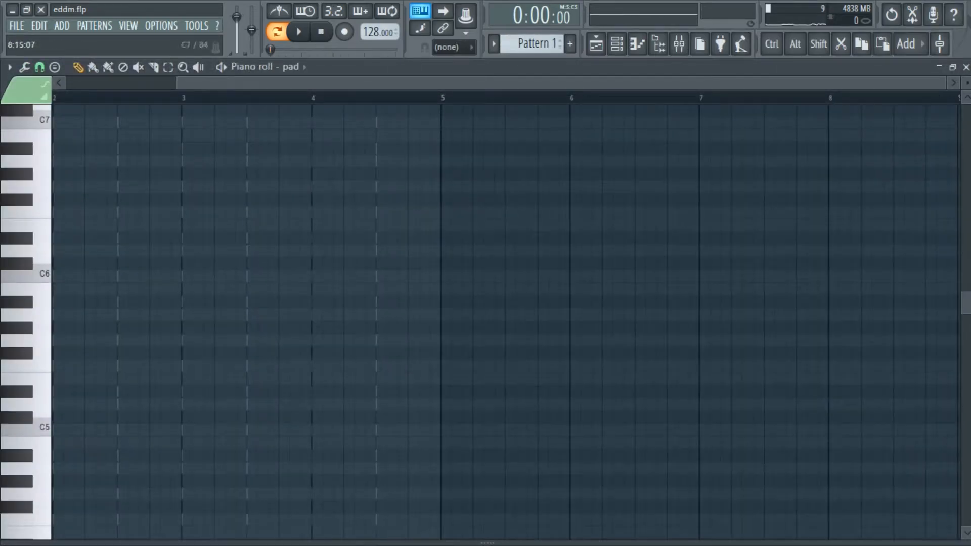
pyautogui.scroll(-1, 210, 253)
pyautogui.press('space')
pyautogui.press('space')
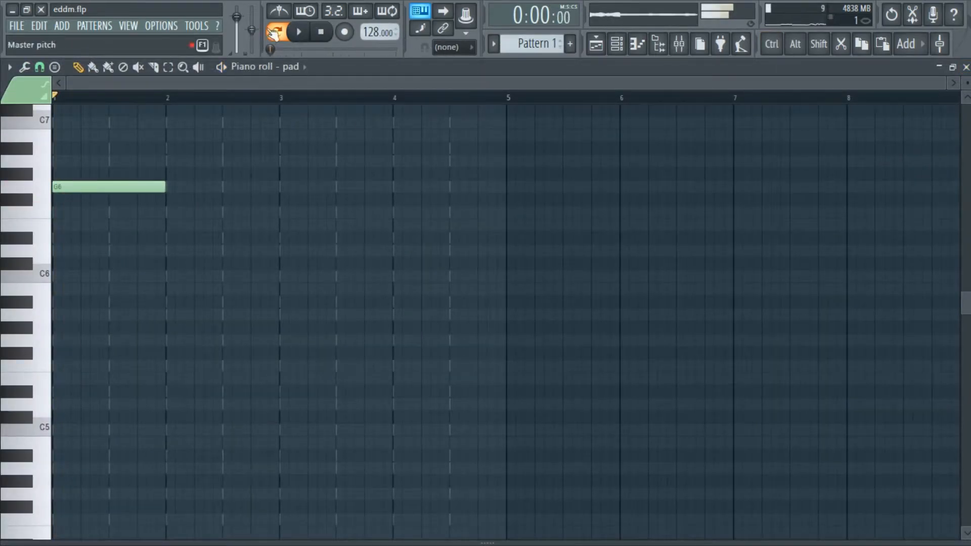
# Step: Select bars 9 to 16 in the playlist as the loop range and play it with the pad piano roll open
pyautogui.click(597, 44)
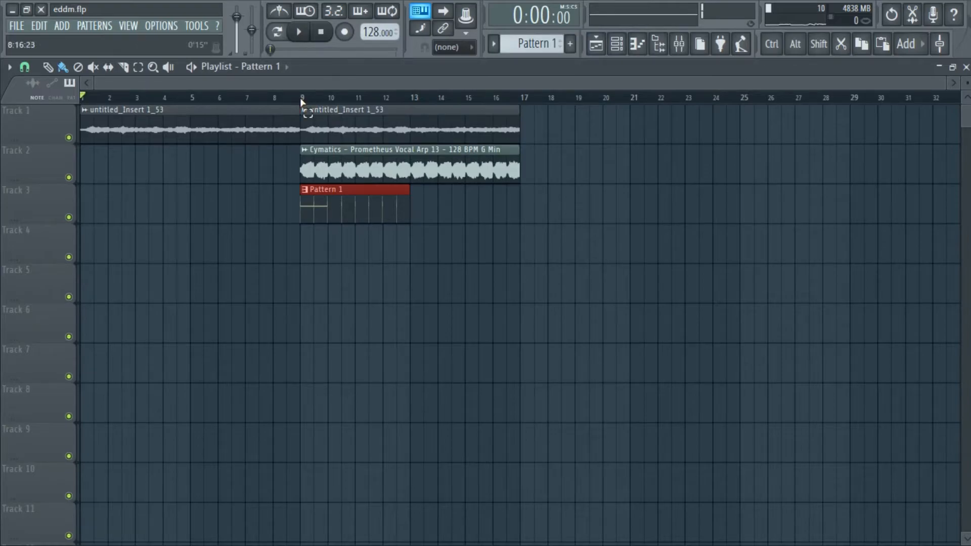
pyautogui.moveTo(302, 101); pyautogui.dragTo(497, 102)
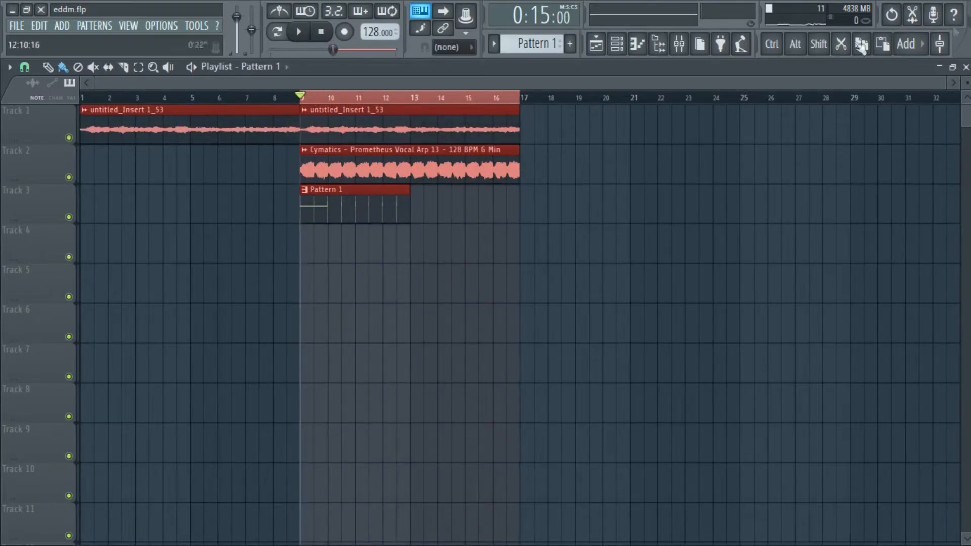
pyautogui.click(967, 67)
pyautogui.press('space')
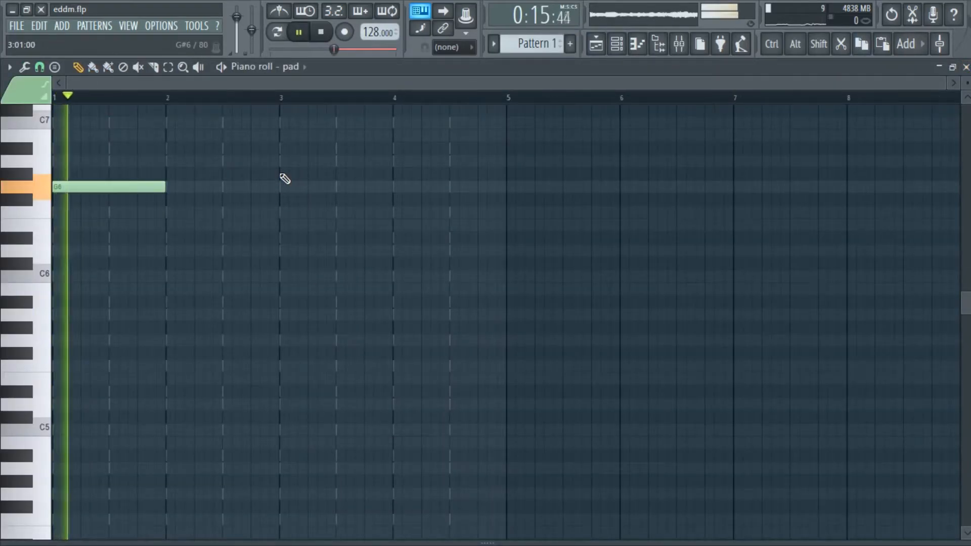
# Step: Transpose the pad note down to G5 and lengthen it to two bars while playing the loop
pyautogui.press('space')
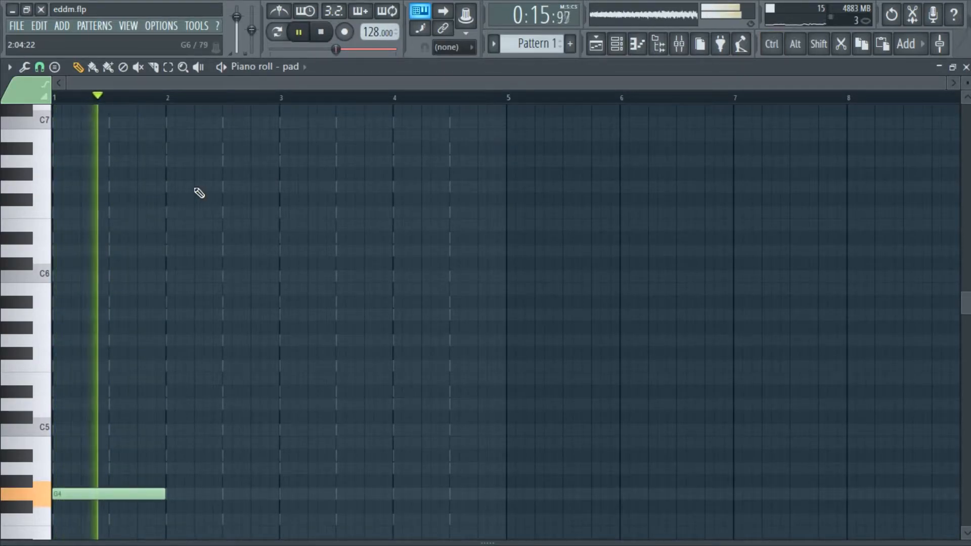
pyautogui.press('space')
pyautogui.hotkey('ctrl', 'Up')
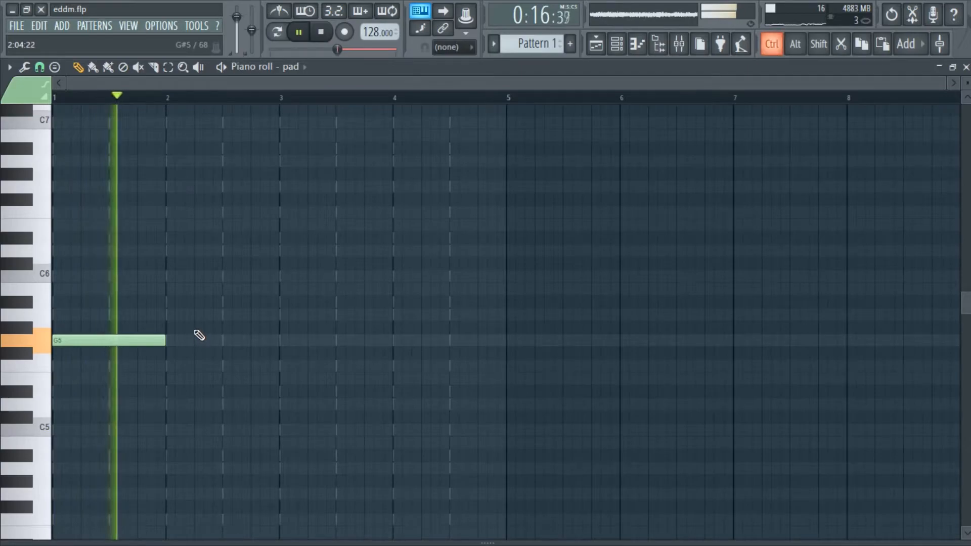
pyautogui.scroll(-3, 202, 326)
pyautogui.press('space')
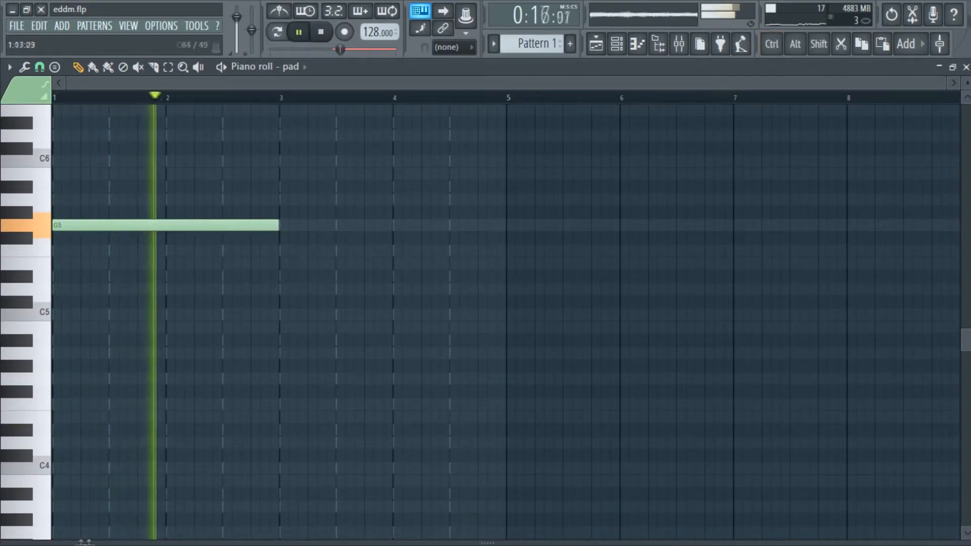
# Step: Add a two-bar F5 note at bar 3 of the pad pattern, directly after the G5 note
pyautogui.moveTo(404, 82); pyautogui.dragTo(465, 86)
pyautogui.press('space')
pyautogui.click(189, 253)
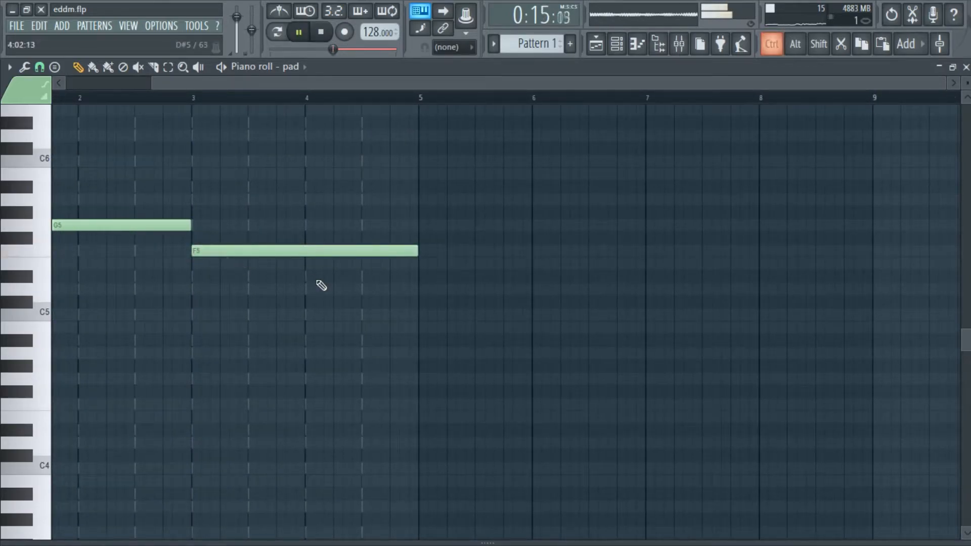
# Step: Add a two-bar D#5 note at bar 5 of the pad pattern, followed by one-bar C5 and D5 notes at bars 7 and 8
pyautogui.click(509, 277)
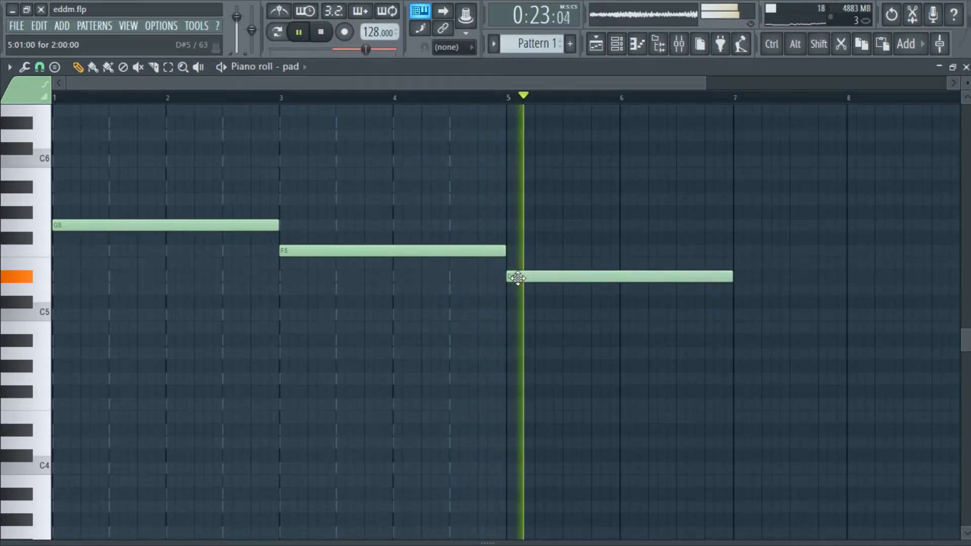
pyautogui.scroll(-1, 514, 298)
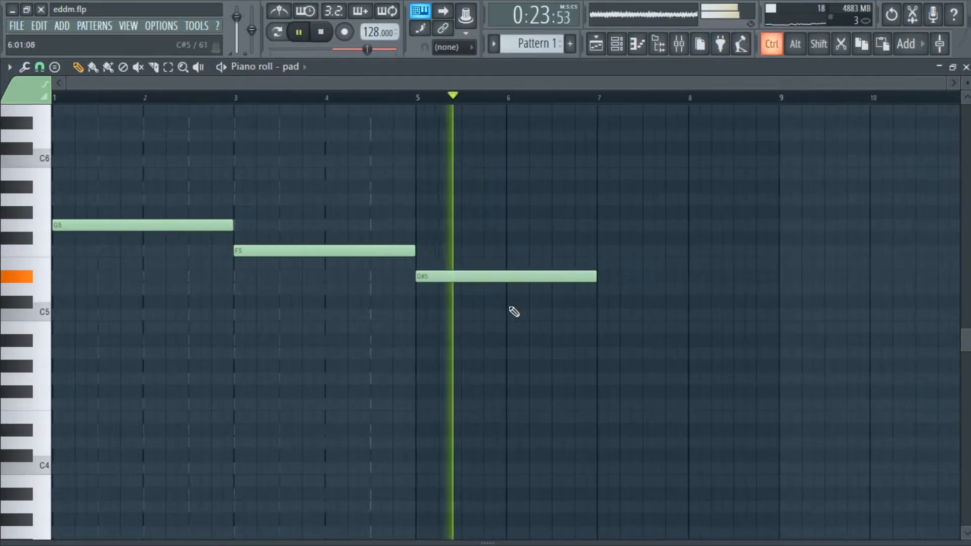
pyautogui.click(598, 314)
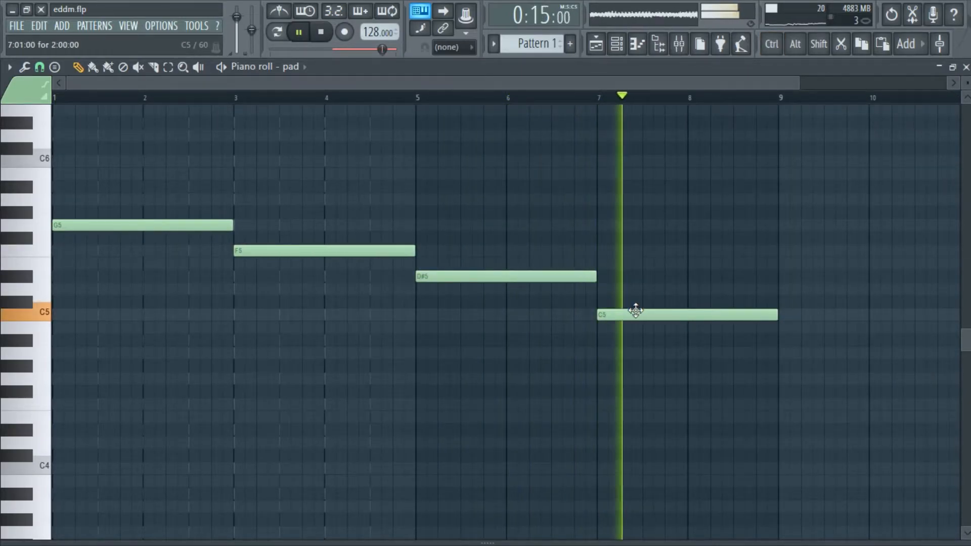
pyautogui.press('space')
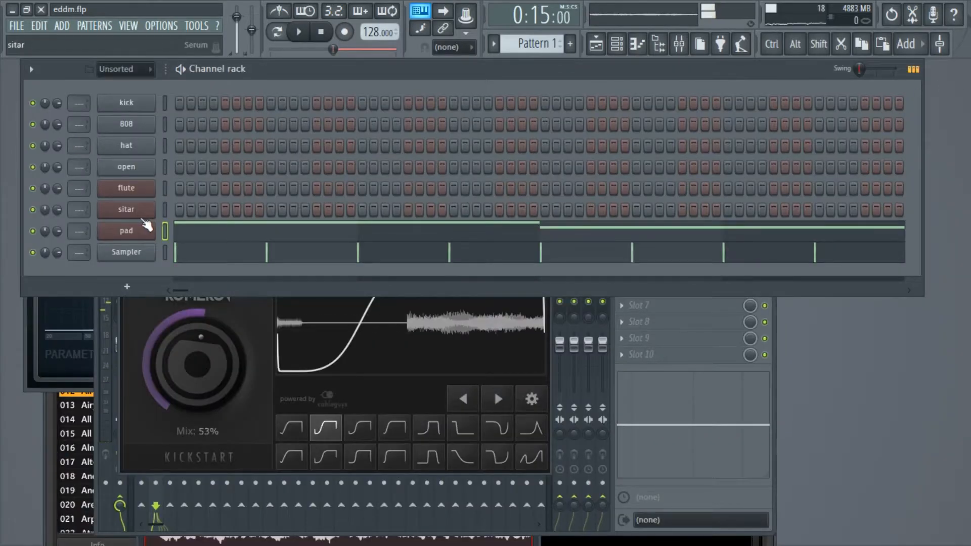
# Step: Add a one-bar G5 note at bar 1 of the sitar pattern, auditioning it at G4 before returning it to G5
pyautogui.rightClick(153, 208)
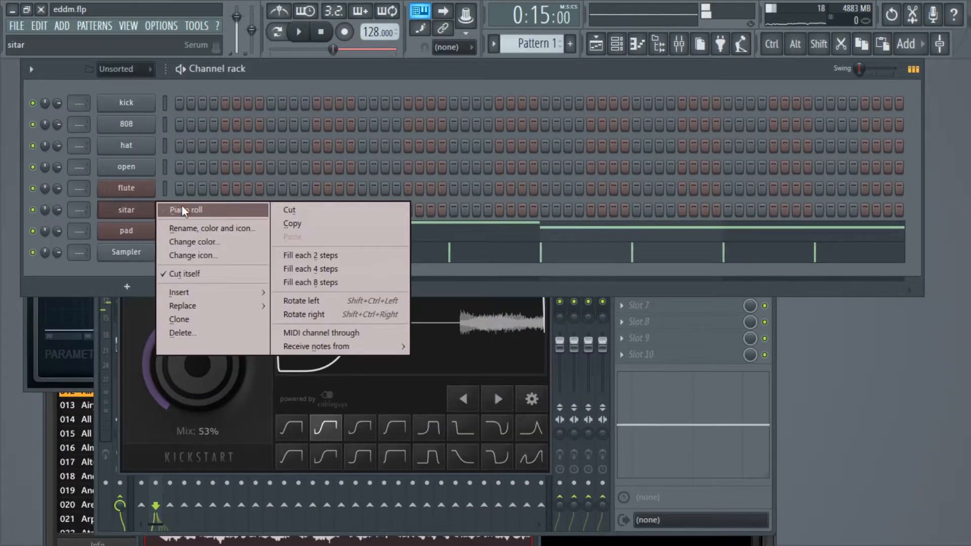
pyautogui.click(182, 208)
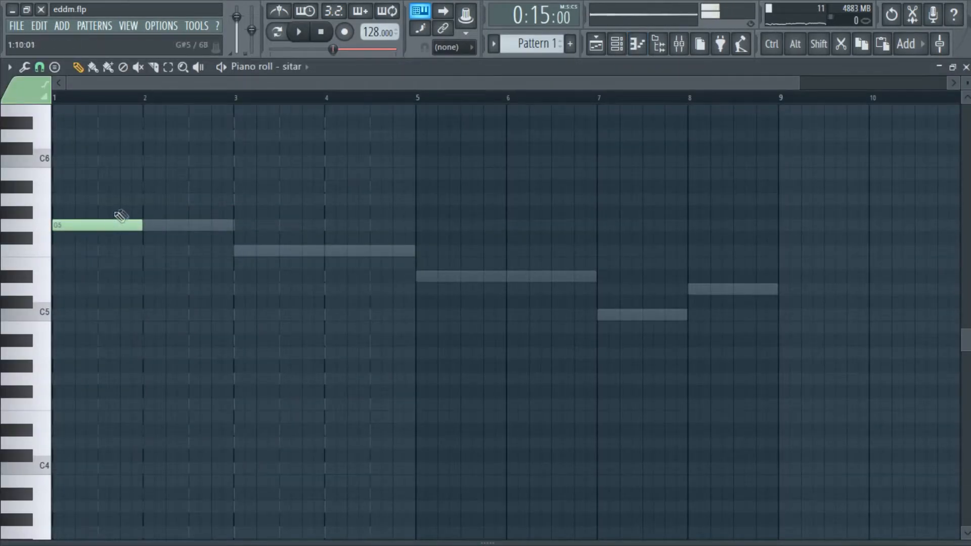
pyautogui.press('space')
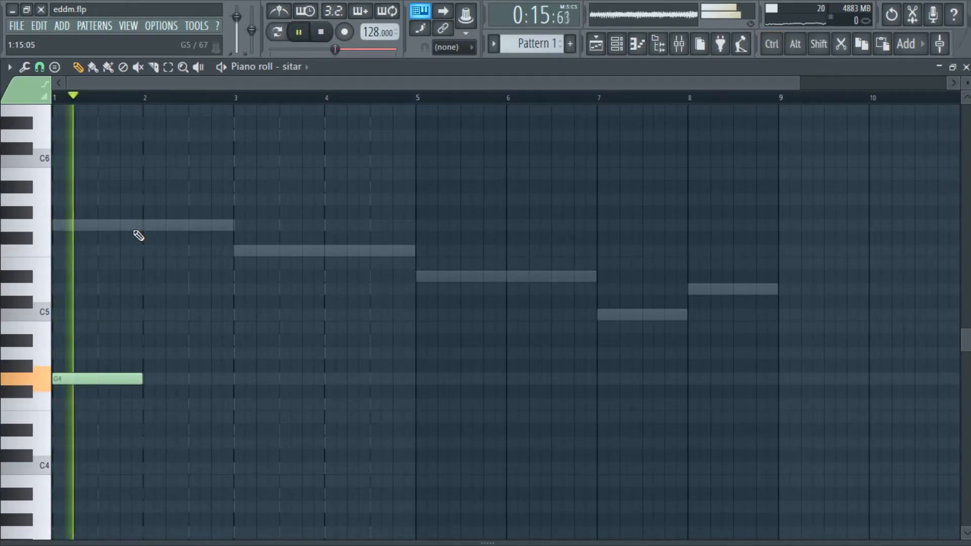
pyautogui.press('space')
pyautogui.hotkey('ctrl', 'Up')
pyautogui.press('space')
pyautogui.scroll(-2, 138, 235)
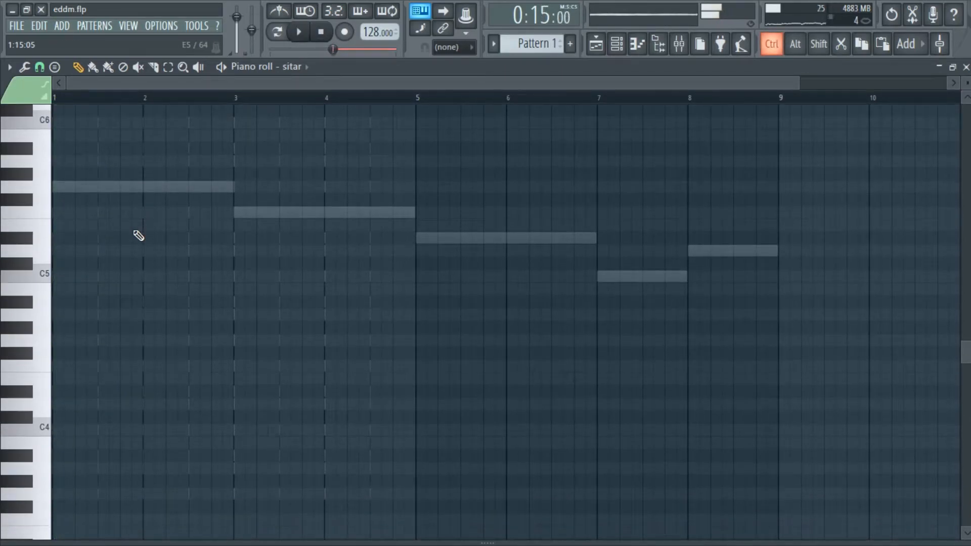
pyautogui.click(965, 66)
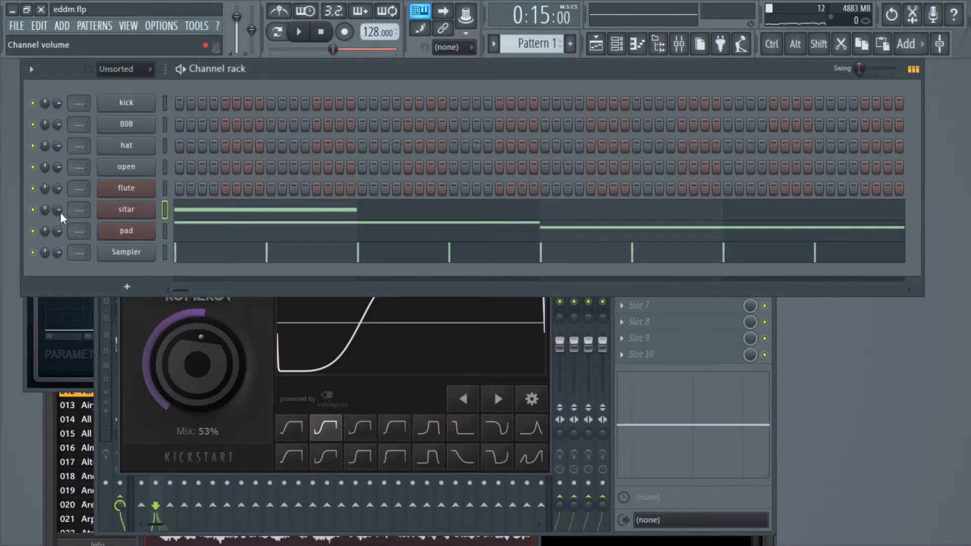
pyautogui.click(224, 232)
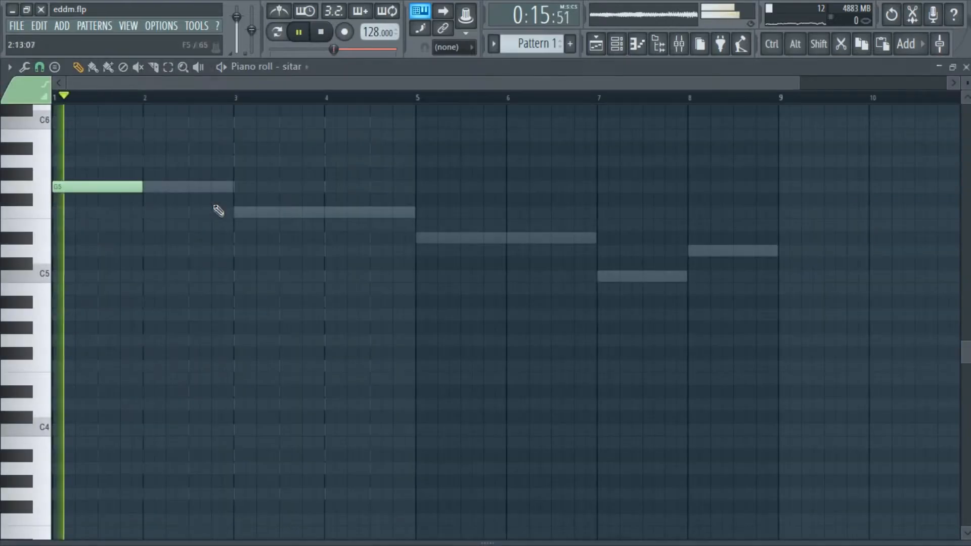
pyautogui.click(148, 212)
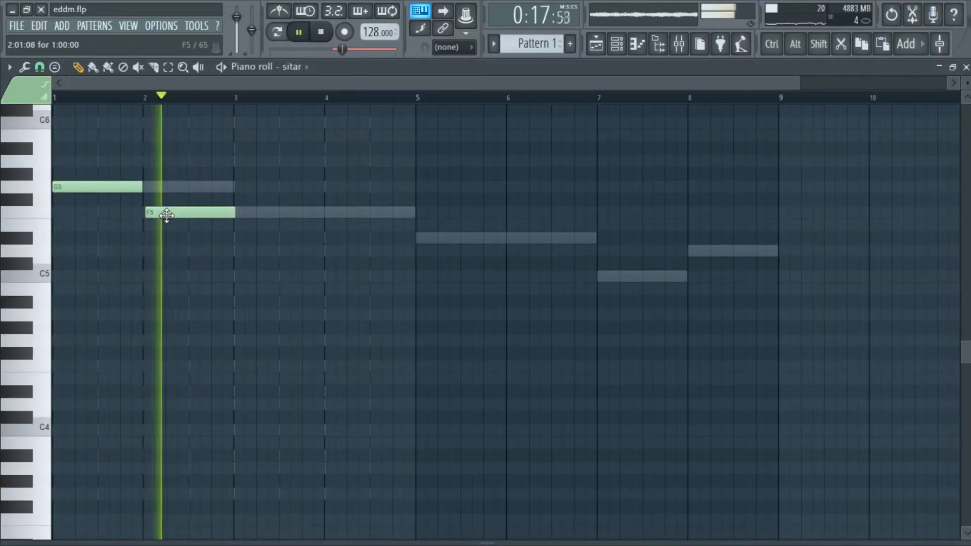
pyautogui.rightClick(167, 215)
pyautogui.press('space')
# Step: Set the piano roll snap to Step and add a one-bar F5 note at bar 2 of the sitar pattern
pyautogui.click(40, 67)
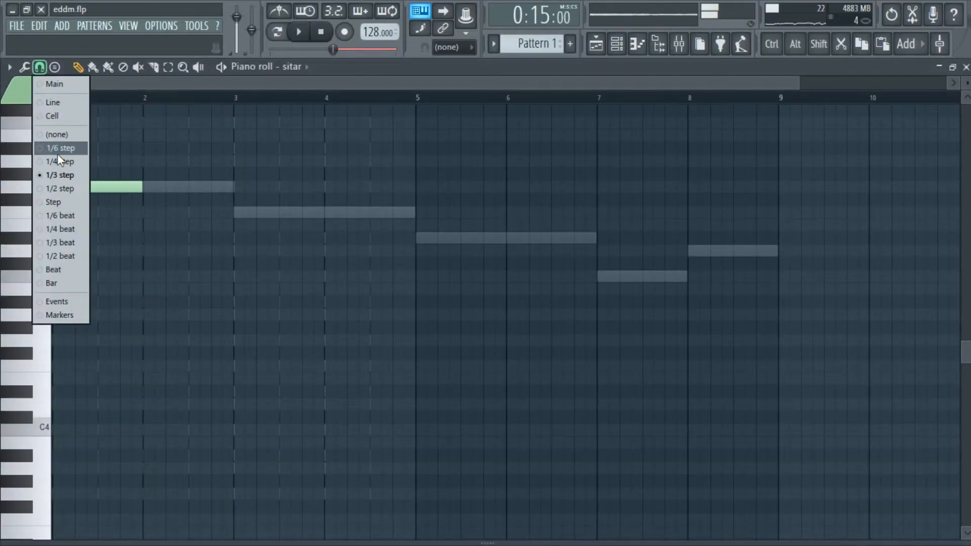
pyautogui.click(64, 199)
pyautogui.click(151, 213)
pyautogui.press('space')
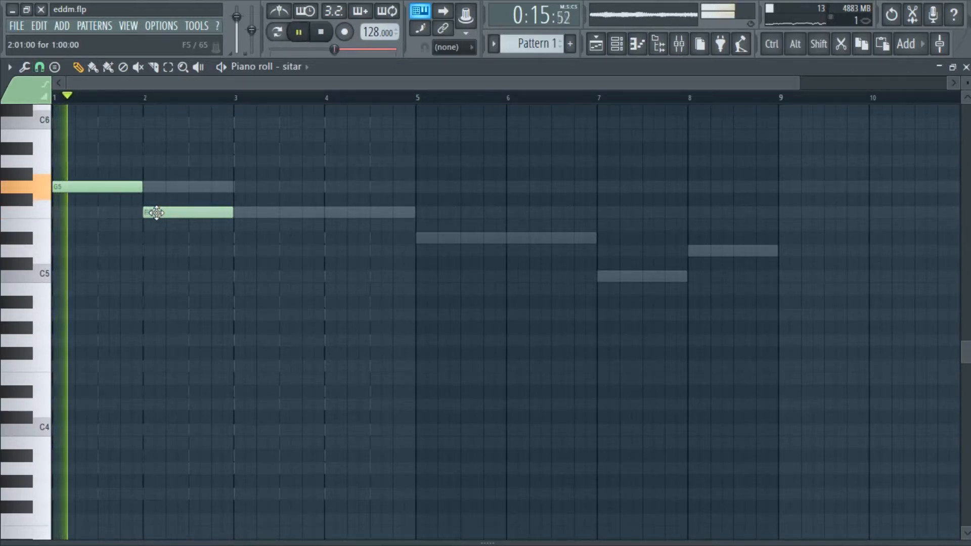
# Step: Lengthen the sitar's G5 note to two bars and replace the F5 with a two-bar F5 starting midway through bar 2
pyautogui.scroll(-1, 77, 188)
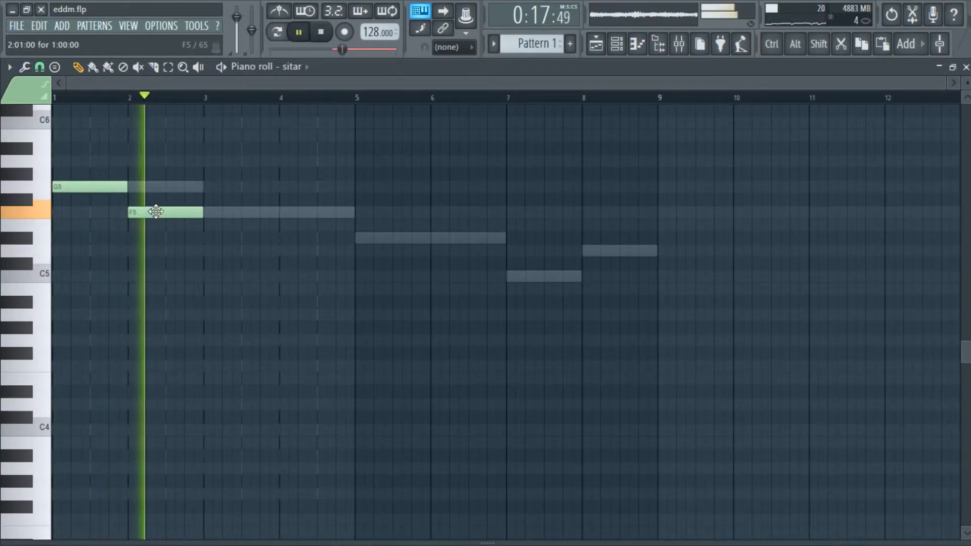
pyautogui.rightClick(144, 210)
pyautogui.moveTo(127, 187); pyautogui.dragTo(204, 197)
pyautogui.press('space')
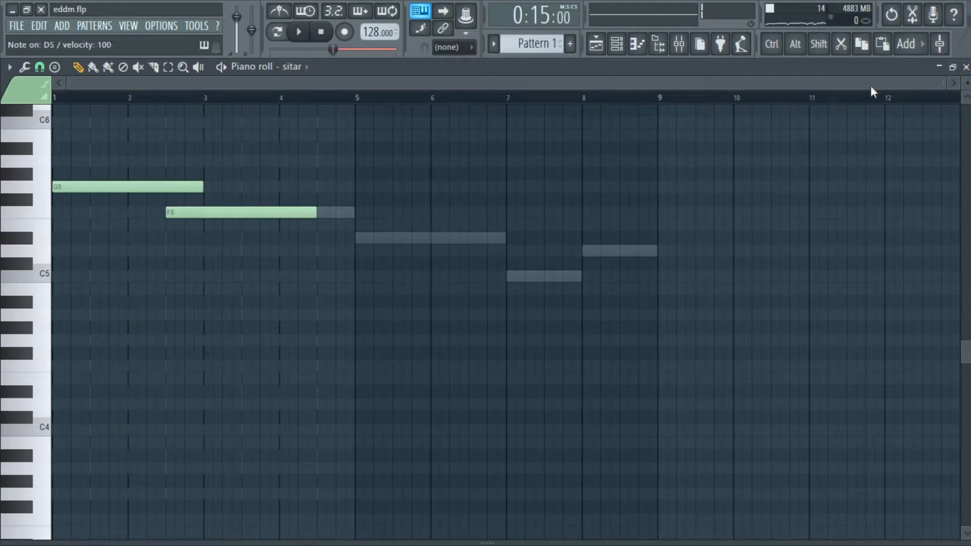
# Step: Enable Mono and Legato voicing in the sitar channel's Serum instrument
pyautogui.click(967, 67)
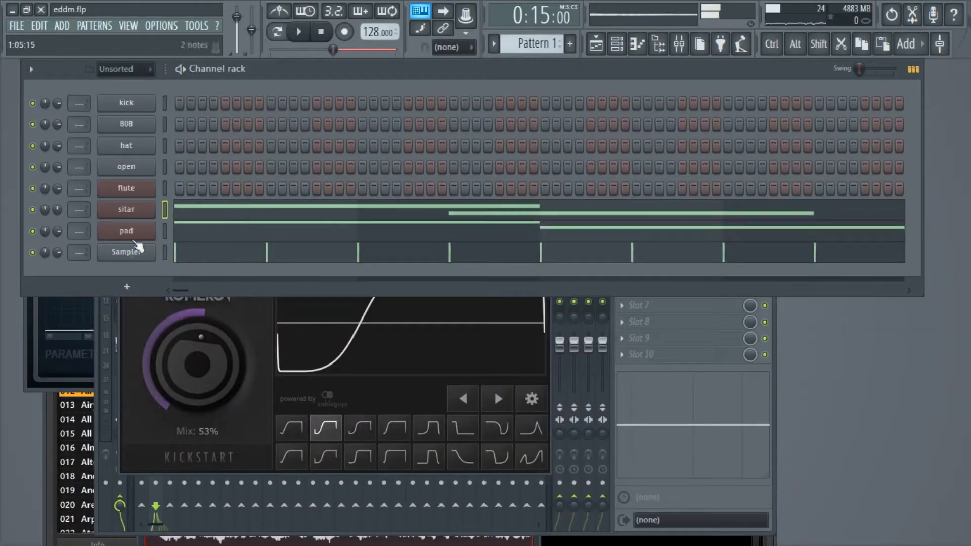
pyautogui.click(141, 217)
pyautogui.moveTo(213, 93); pyautogui.dragTo(212, 63)
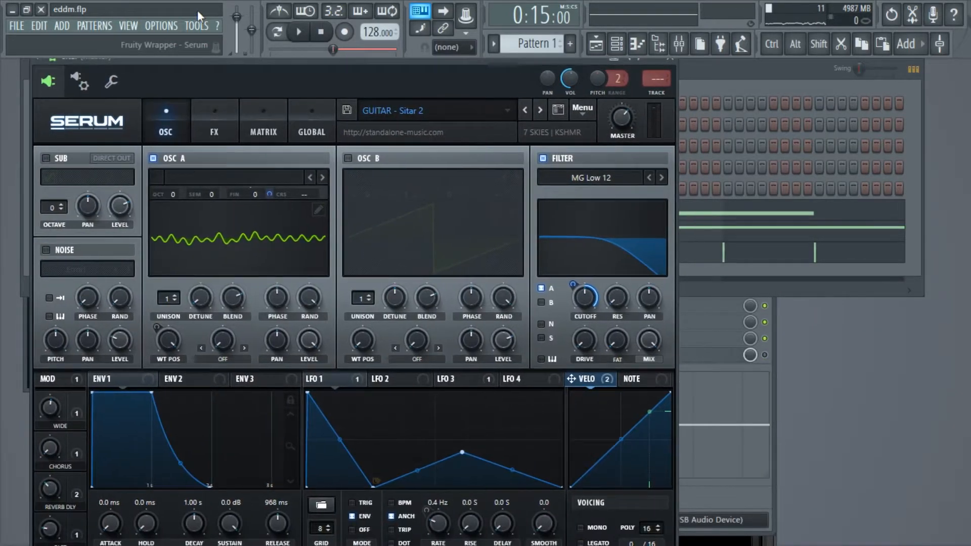
pyautogui.click(38, 57)
pyautogui.click(108, 329)
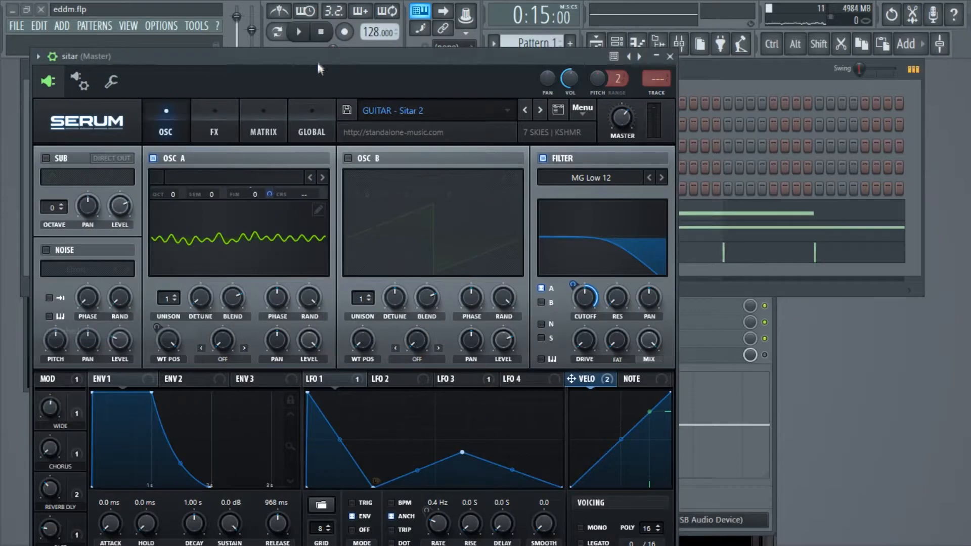
pyautogui.click(577, 469)
pyautogui.click(576, 485)
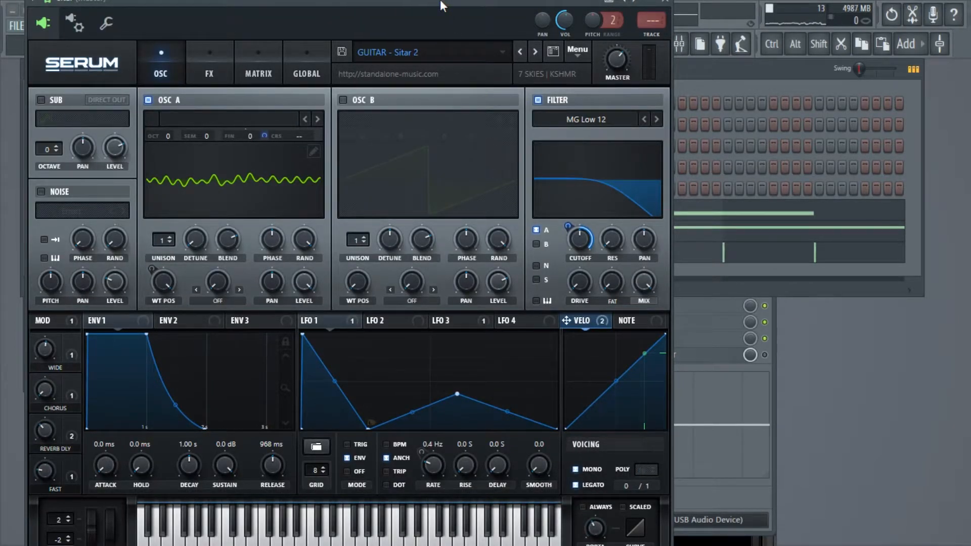
pyautogui.click(669, 2)
# Step: Shorten the first sitar G5 note to end midway through bar 2 and add a two-step G5 note directly after it
pyautogui.click(358, 211)
pyautogui.press('space')
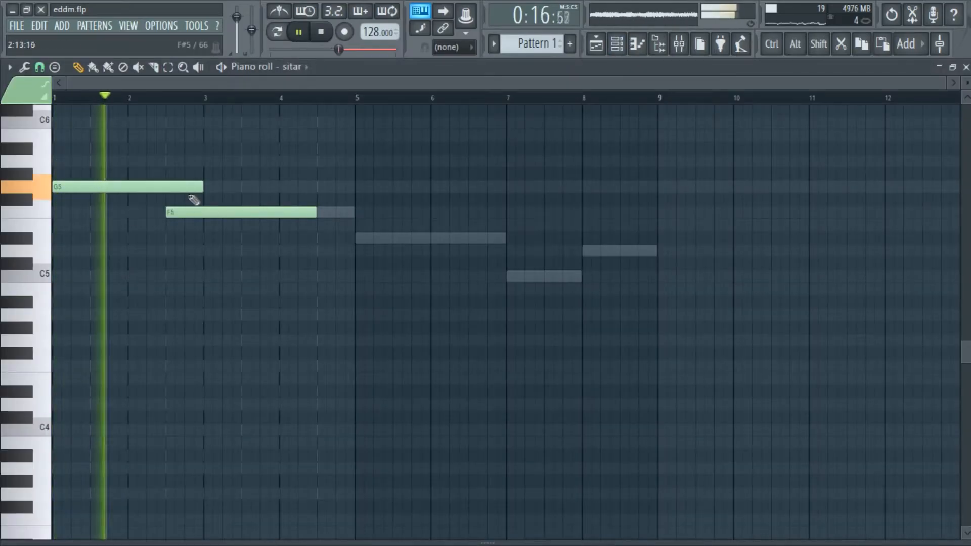
pyautogui.press('space')
pyautogui.moveTo(203, 191); pyautogui.dragTo(166, 192)
pyautogui.moveTo(112, 189); pyautogui.dragTo(230, 190)
pyautogui.scroll(2, 171, 173)
pyautogui.press('space')
pyautogui.press('space')
pyautogui.press('space')
pyautogui.moveTo(171, 187); pyautogui.dragTo(179, 188)
pyautogui.press('space')
pyautogui.press('space')
# Step: Extend the sitar's F5 note to the end of bar 4, add a D#5 note of two and a half bars at bar 5, and play the pattern alone
pyautogui.scroll(-3, 251, 191)
pyautogui.moveTo(316, 176); pyautogui.dragTo(353, 199)
pyautogui.press('space')
pyautogui.press('space')
pyautogui.scroll(2, 349, 205)
pyautogui.press('space')
pyautogui.press('space')
pyautogui.scroll(-1, 349, 202)
pyautogui.click(322, 34)
pyautogui.press('space')
pyautogui.scroll(2, 184, 180)
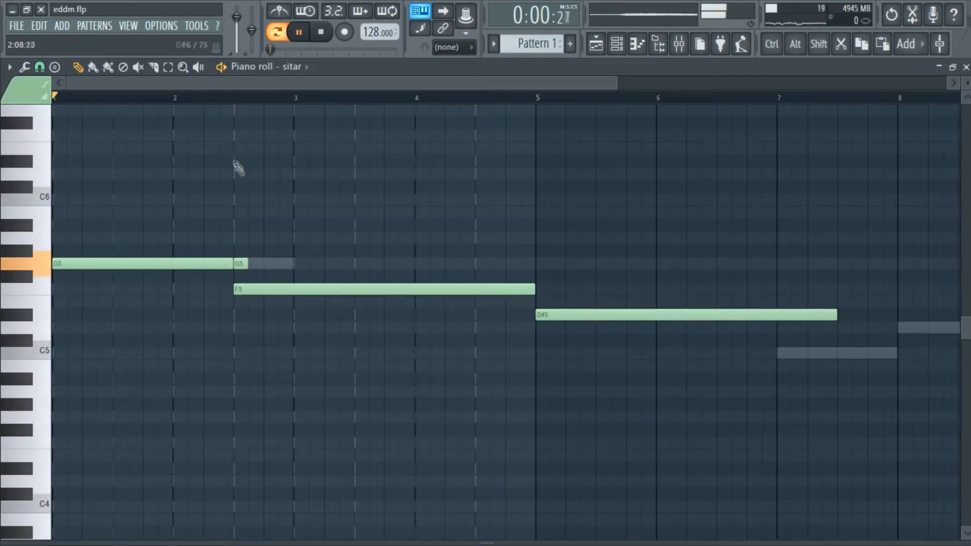
# Step: Replace the sitar's long F5 note with a shorter one starting on the last beat of bar 2, and lengthen the short G5 before it
pyautogui.press('space')
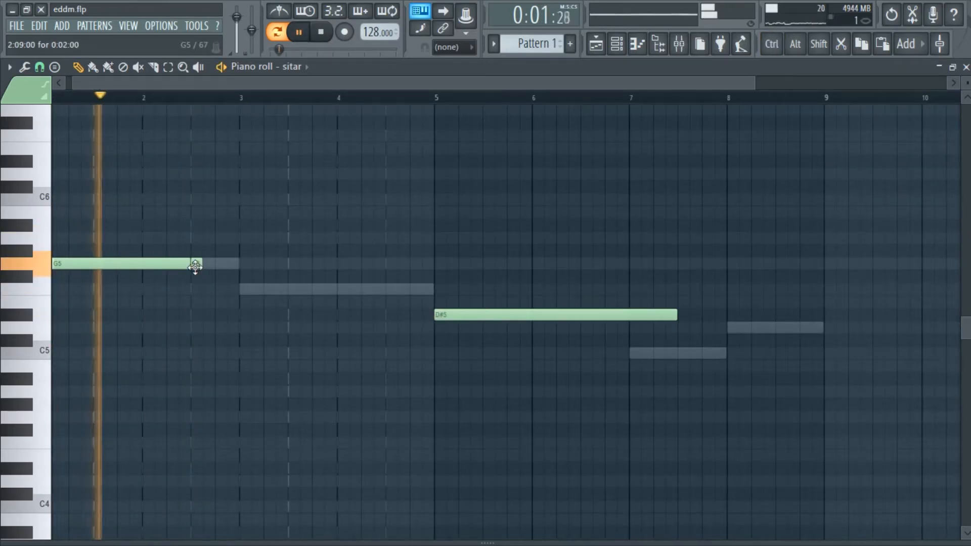
pyautogui.press('space')
pyautogui.click(217, 289)
pyautogui.press('space')
pyautogui.moveTo(201, 264); pyautogui.dragTo(219, 264)
pyautogui.moveTo(226, 290); pyautogui.dragTo(294, 295)
pyautogui.press('space')
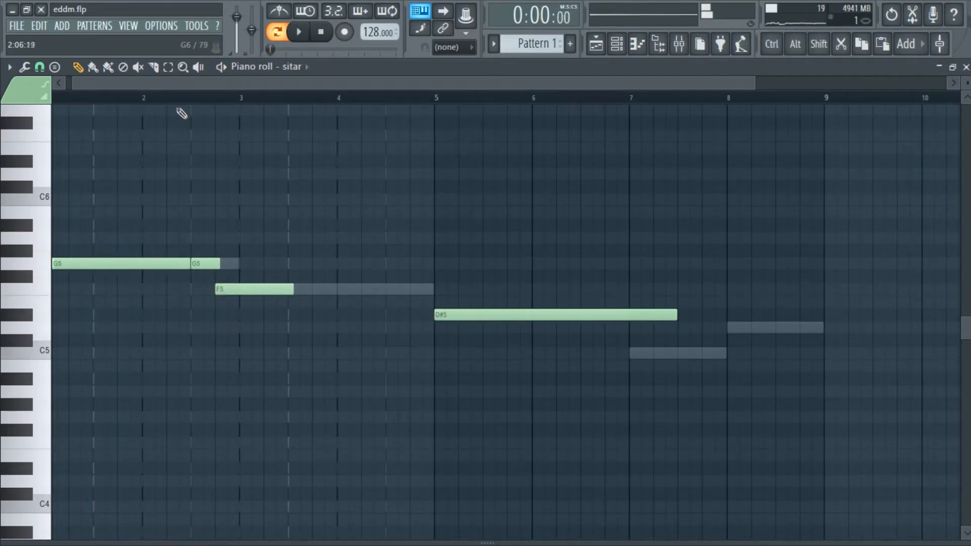
# Step: Trim the second G5 note to four steps, extend the F5 note to the start of bar 4, and play the sitar melody
pyautogui.scroll(1, 179, 114)
pyautogui.press('space')
pyautogui.moveTo(219, 268); pyautogui.dragTo(214, 269)
pyautogui.moveTo(291, 295); pyautogui.dragTo(335, 308)
pyautogui.press('space')
pyautogui.press('space')
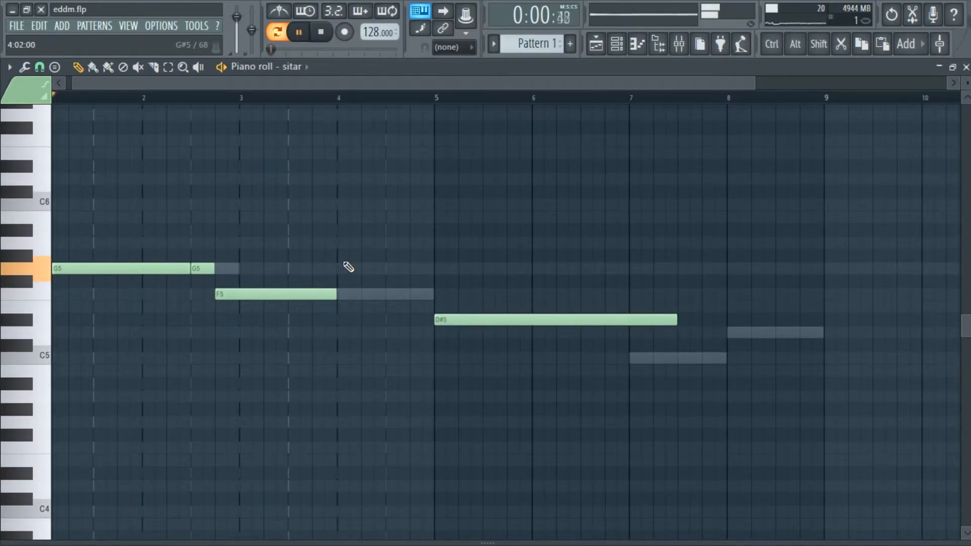
# Step: Add a third G5 note of two steps on the last beat of bar 2 and extend the F5 note to midway through bar 4
pyautogui.press('space')
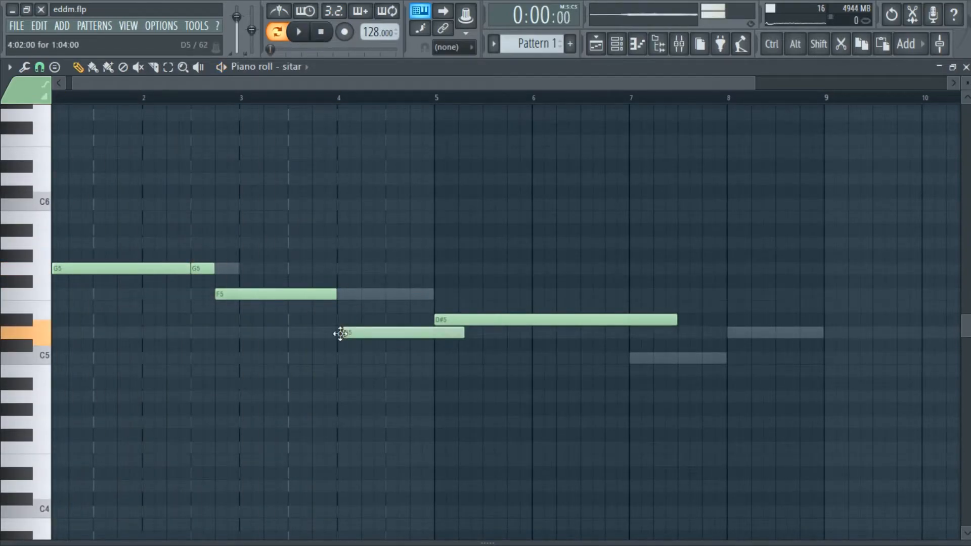
pyautogui.scroll(-1, 359, 316)
pyautogui.press('space')
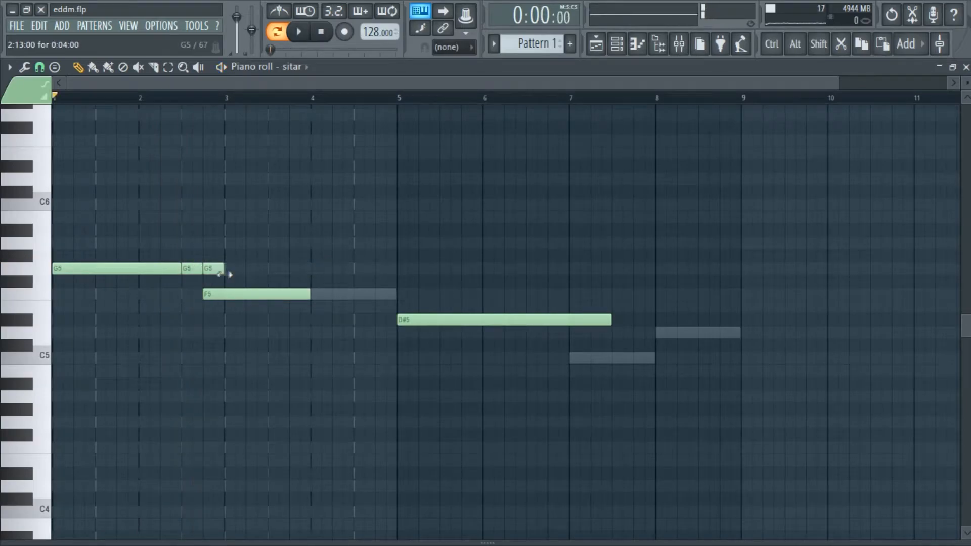
pyautogui.moveTo(225, 275); pyautogui.dragTo(213, 273)
pyautogui.press('space')
pyautogui.moveTo(310, 295); pyautogui.dragTo(350, 301)
pyautogui.press('space')
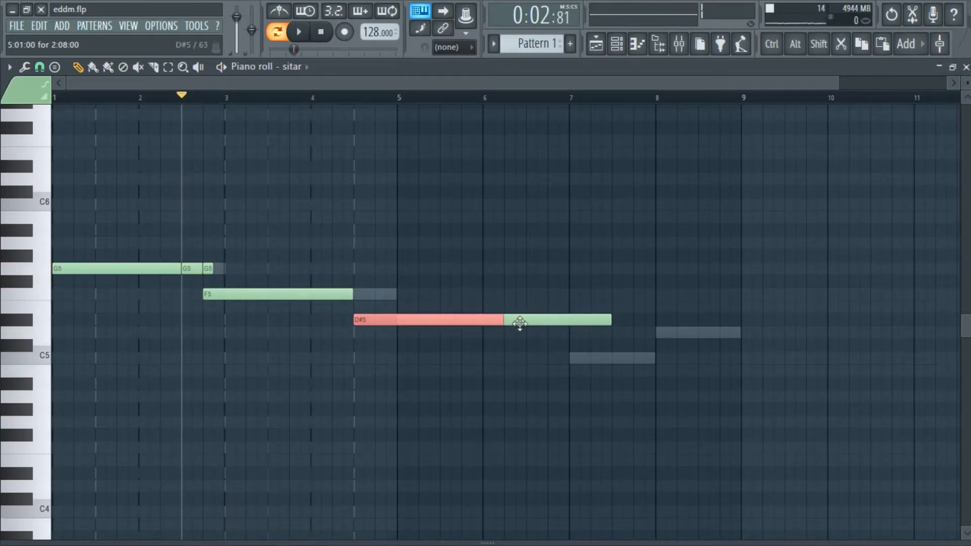
# Step: Add four-step and two-step D#5 notes in the second half of bar 4 and delete the long D#5 note at bar 5
pyautogui.click(356, 101)
pyautogui.scroll(1, 364, 324)
pyautogui.click(381, 336)
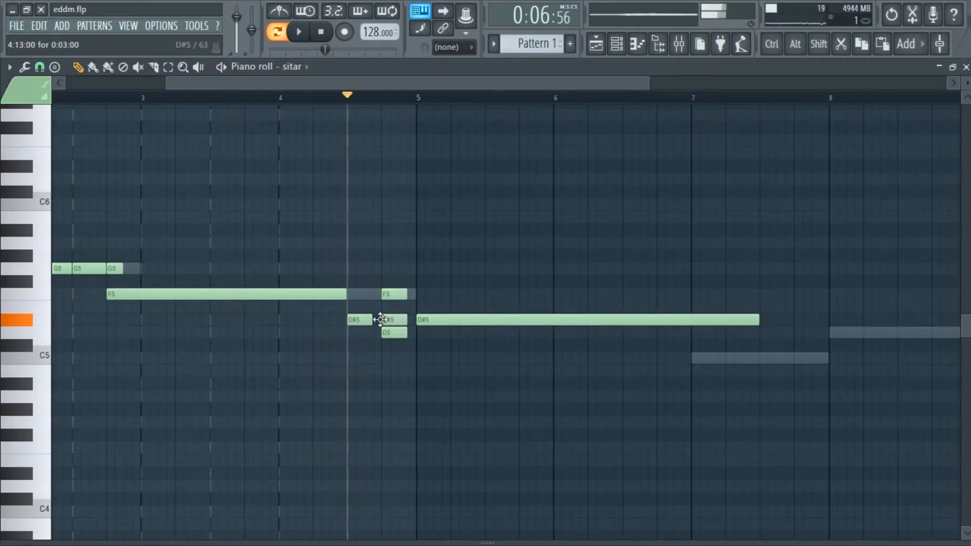
pyautogui.rightClick(420, 322)
pyautogui.moveTo(389, 321); pyautogui.dragTo(400, 320)
pyautogui.press('space')
pyautogui.press('space')
# Step: Add a C5 note from the last beat of bar 4 to midway through bar 6 and play the phrase
pyautogui.press('space')
pyautogui.moveTo(406, 358); pyautogui.dragTo(621, 357)
pyautogui.scroll(-2, 600, 150)
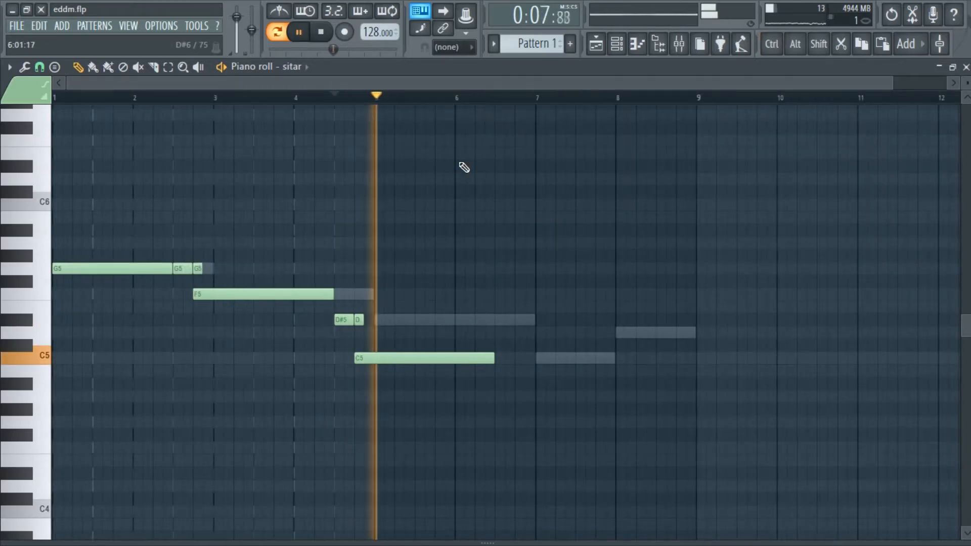
pyautogui.press('space')
# Step: Add two short D#5 notes in the second half of bar 6 and a D5 note from its last beat to the end of bar 8
pyautogui.click(498, 359)
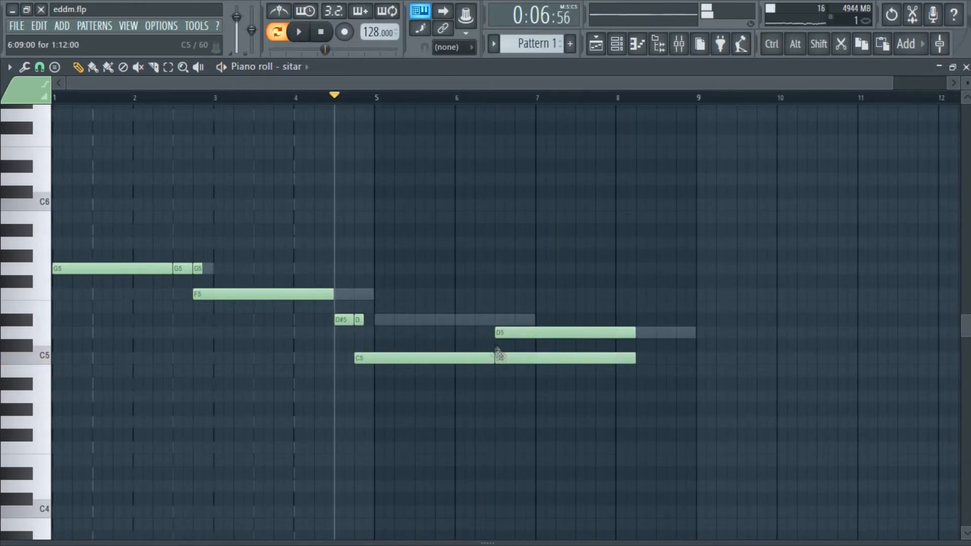
pyautogui.click(627, 319)
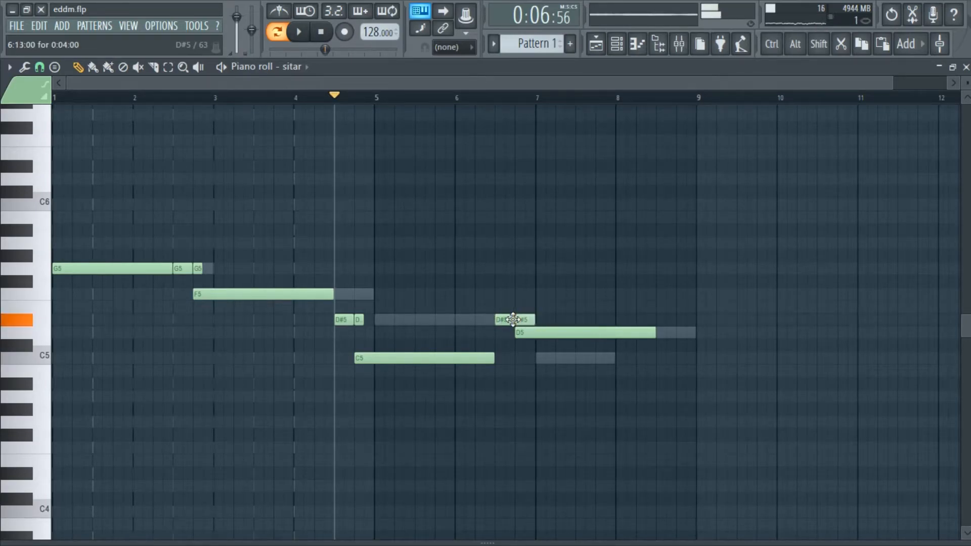
pyautogui.click(466, 96)
pyautogui.press('space')
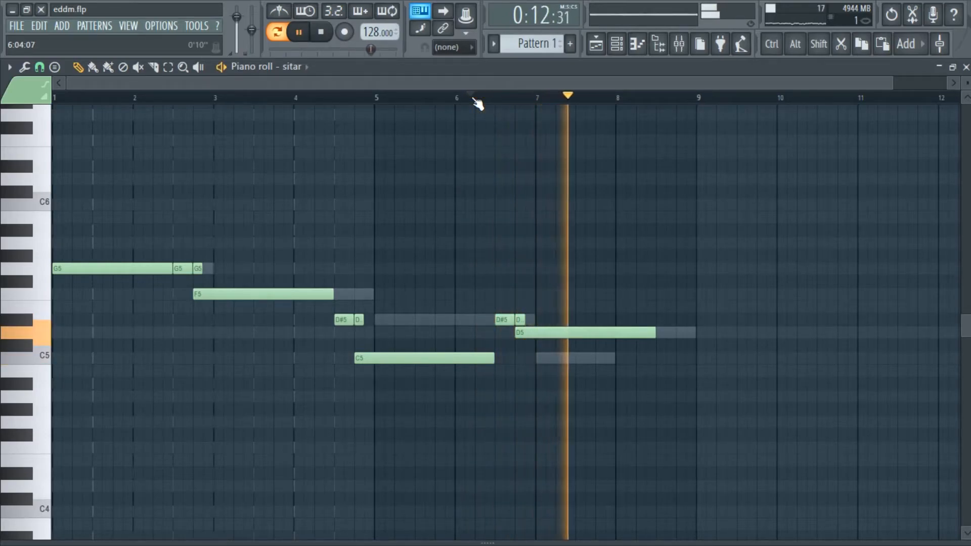
pyautogui.moveTo(645, 334); pyautogui.dragTo(696, 335)
pyautogui.press('space')
# Step: Play bars 9 to 16 of the arrangement with the sitar melody and review the clips in the playlist
pyautogui.click(966, 67)
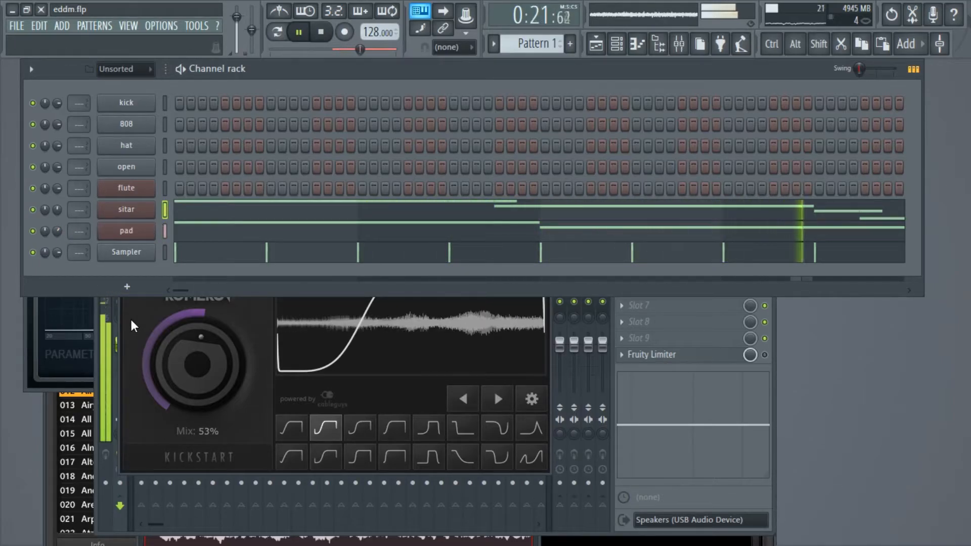
pyautogui.click(604, 51)
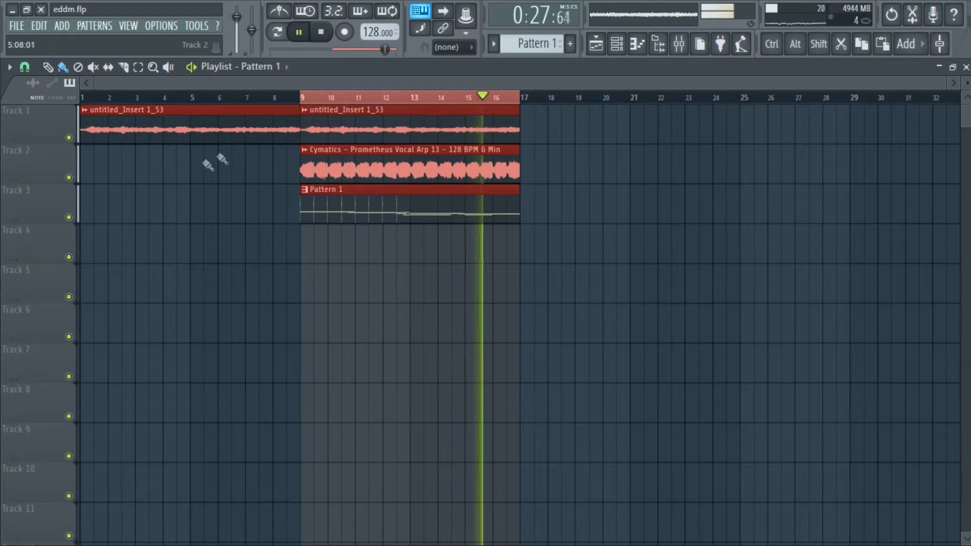
pyautogui.click(964, 67)
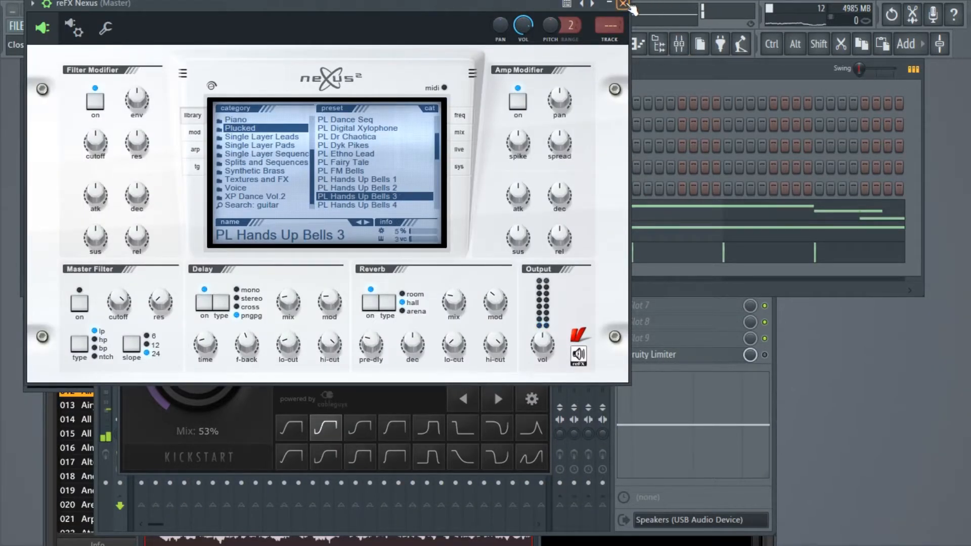
# Step: Enter a two-bar chord of G5, A#5 and D6 at bar 1 in the reFX Nexus piano roll and play it
pyautogui.click(624, 4)
pyautogui.rightClick(153, 186)
pyautogui.click(177, 191)
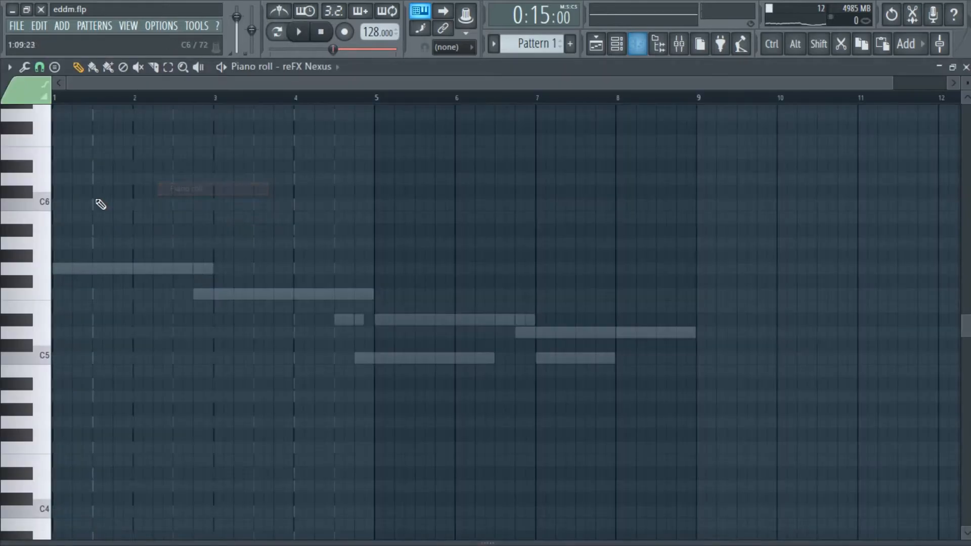
pyautogui.moveTo(13, 195); pyautogui.dragTo(50, 214)
pyautogui.scroll(1, 182, 250)
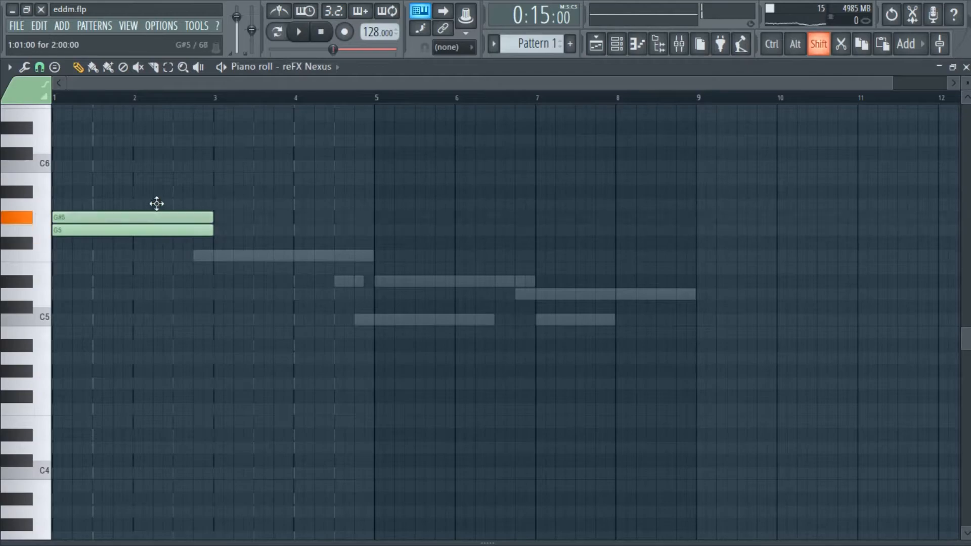
pyautogui.moveTo(157, 204); pyautogui.dragTo(157, 188)
pyautogui.scroll(-1, 830, 324)
pyautogui.press('space')
pyautogui.scroll(2, 840, 328)
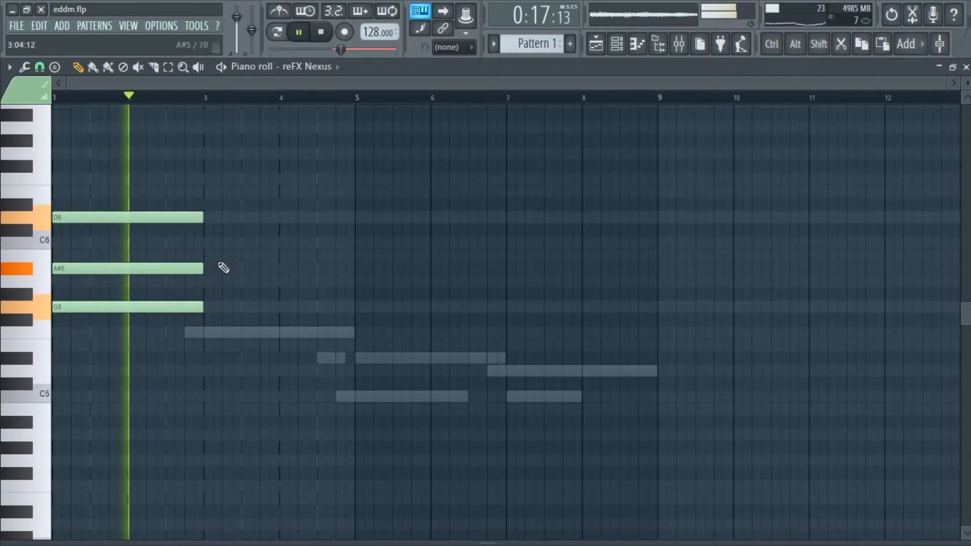
# Step: Add a two-bar chord of A5, C6 and D#6 at bar 3 and play both chords in pattern mode
pyautogui.press('space')
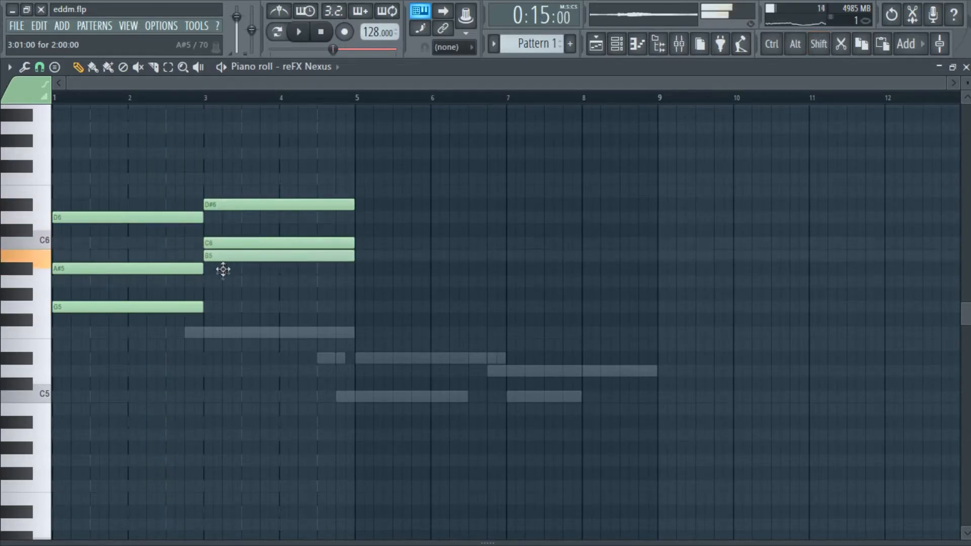
pyautogui.moveTo(224, 267); pyautogui.dragTo(227, 291)
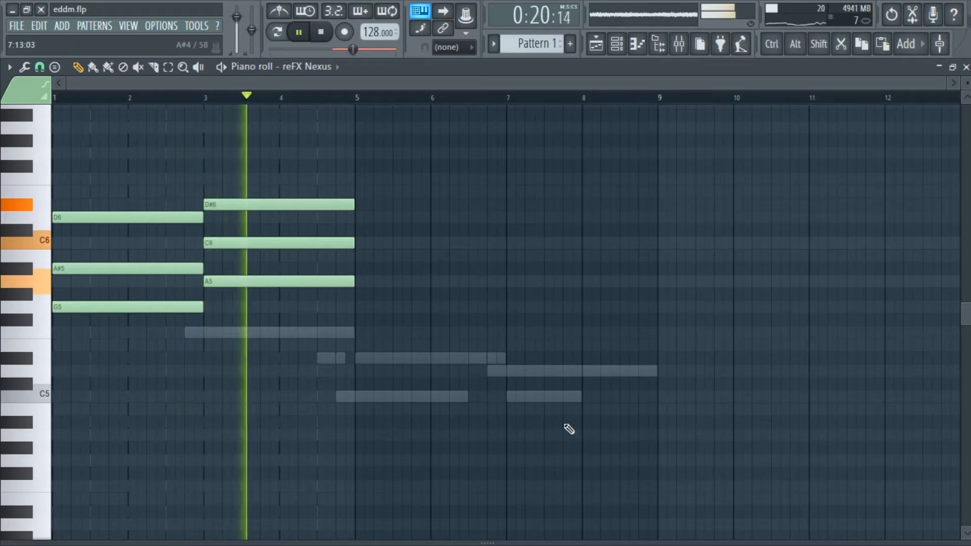
pyautogui.press('space')
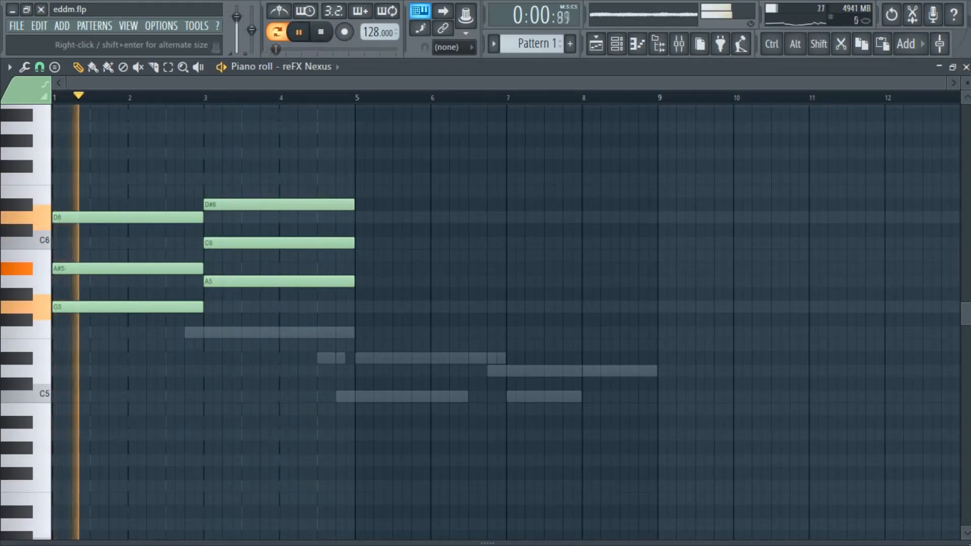
pyautogui.hotkey('ctrl', 's')
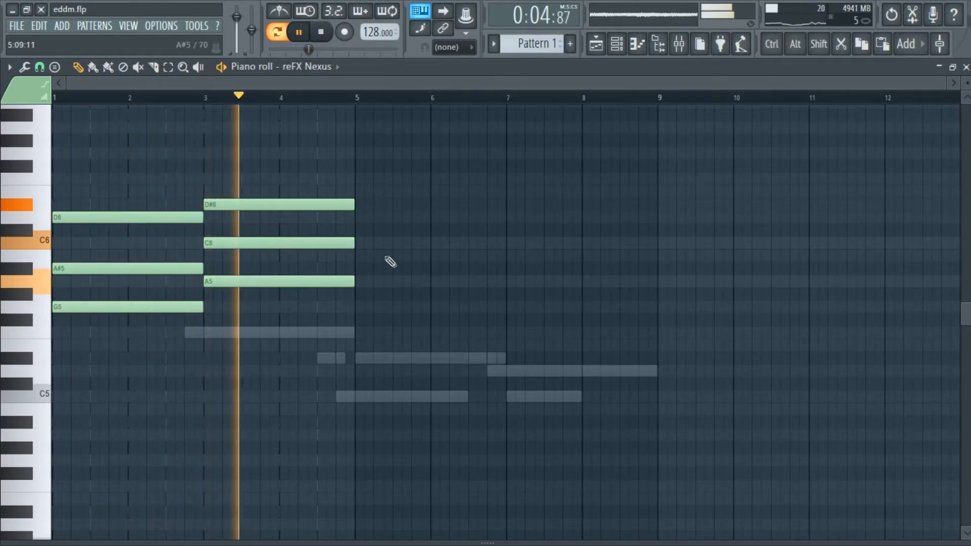
# Step: Add a two-bar chord of G5, A#5 and D6 at bar 5 and play the progression
pyautogui.click(364, 218)
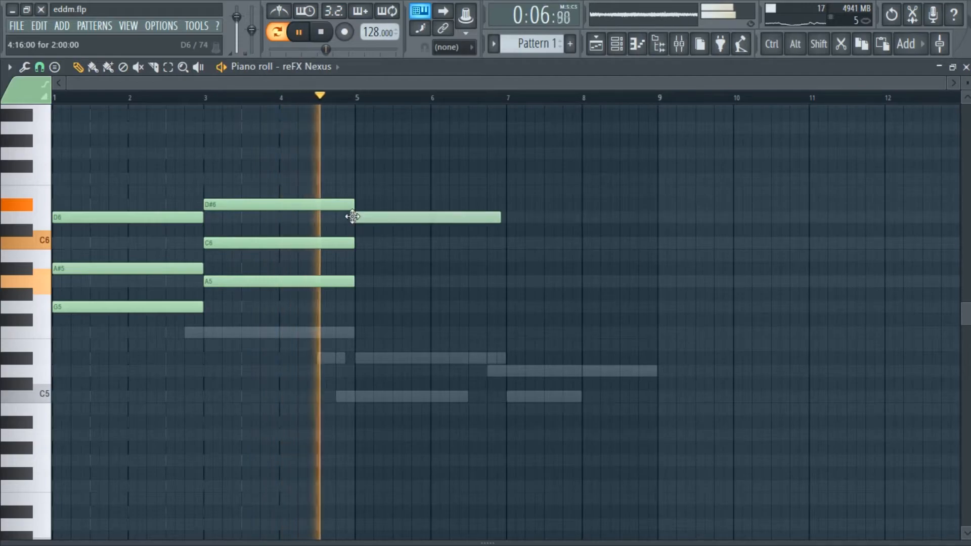
pyautogui.press('space')
pyautogui.moveTo(382, 243); pyautogui.dragTo(379, 311)
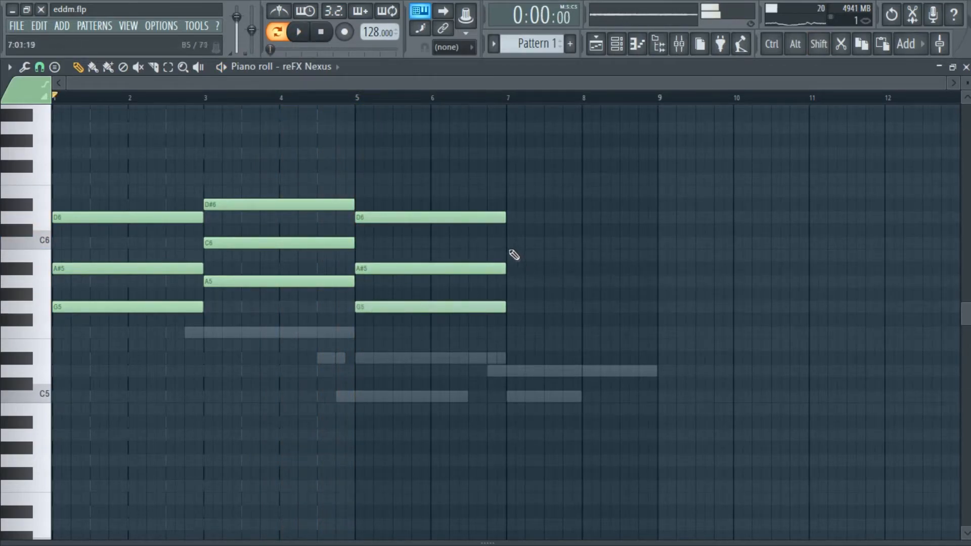
pyautogui.press('space')
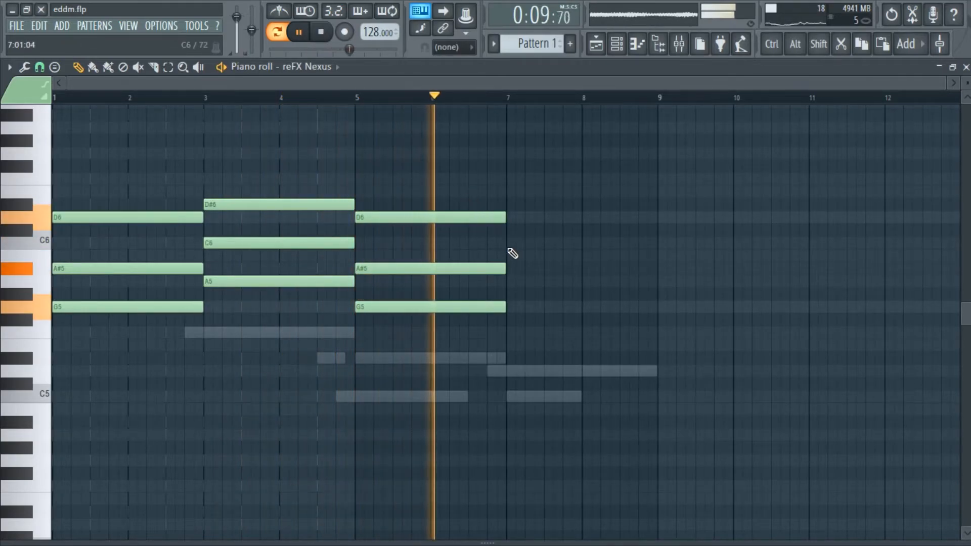
# Step: Try a two-bar C6 note at bar 7 and play the progression with it
pyautogui.click(527, 245)
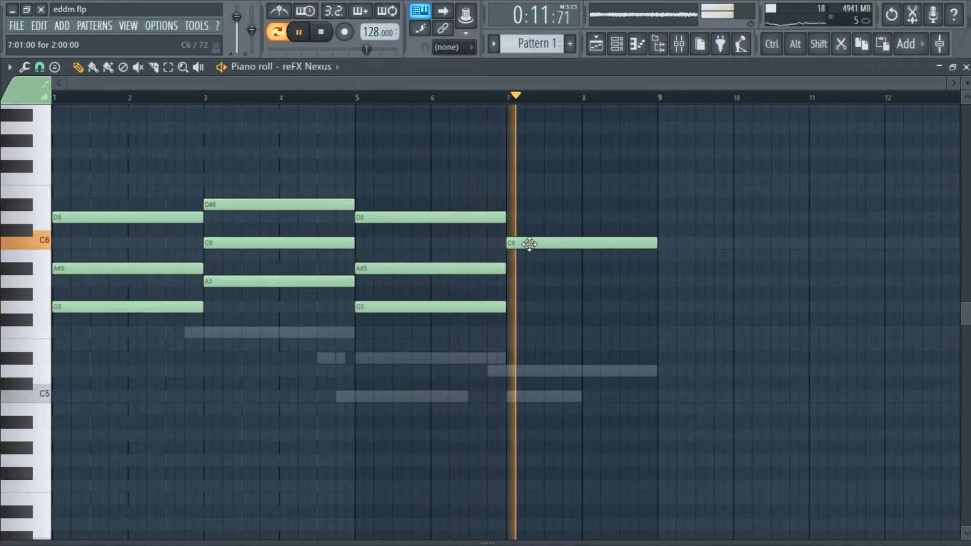
pyautogui.press('space')
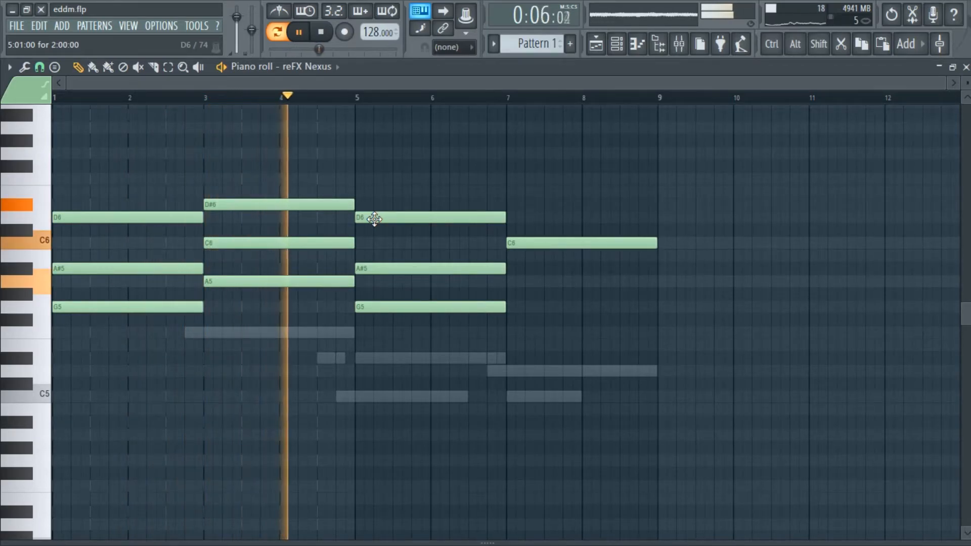
pyautogui.press('space')
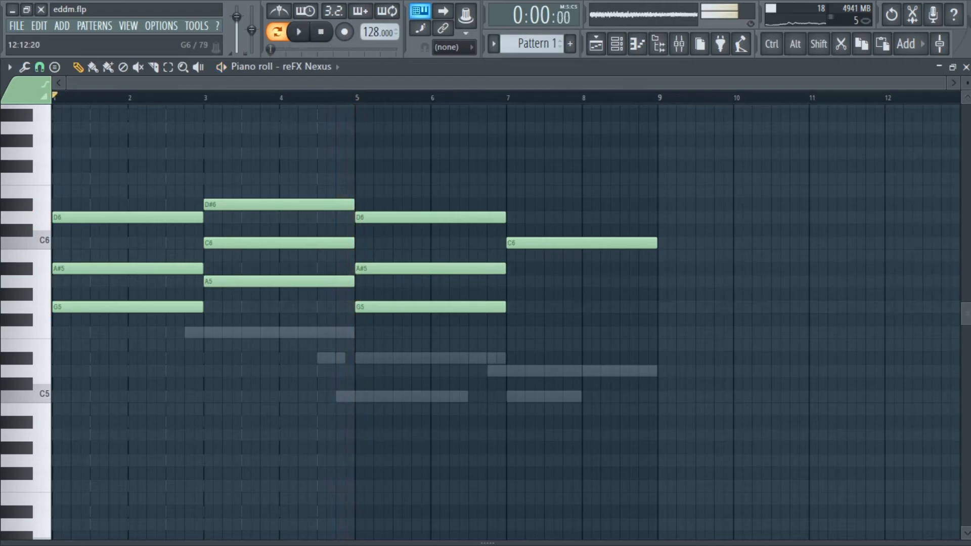
pyautogui.click(966, 67)
pyautogui.press('space')
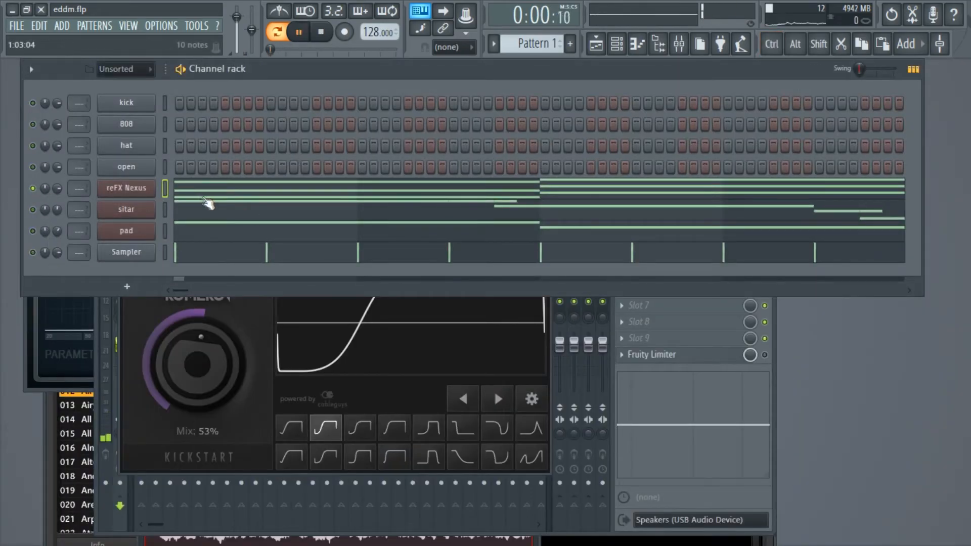
pyautogui.click(209, 198)
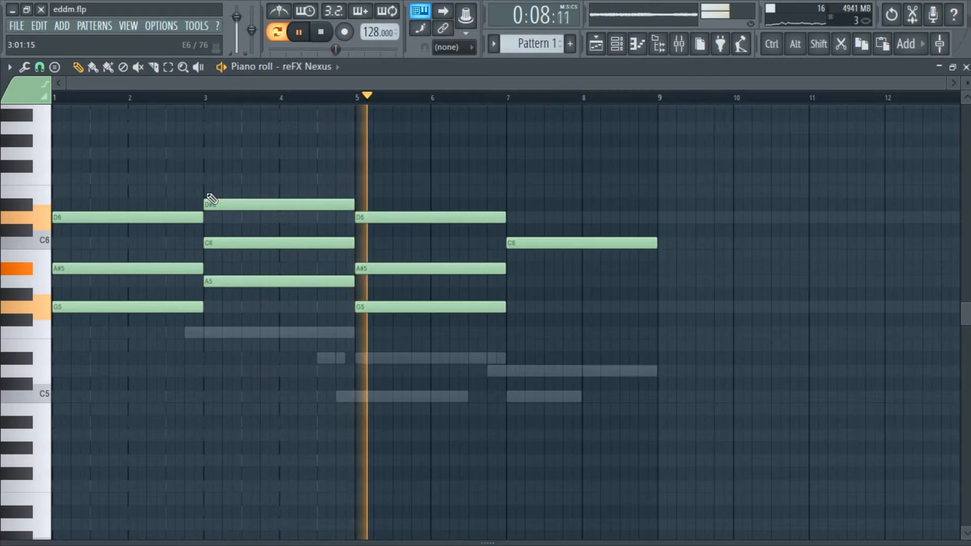
pyautogui.press('space')
# Step: Change the chord at bar 5 to F5, A5 and C6 and play from bar 5
pyautogui.click(358, 244)
pyautogui.rightClick(377, 219)
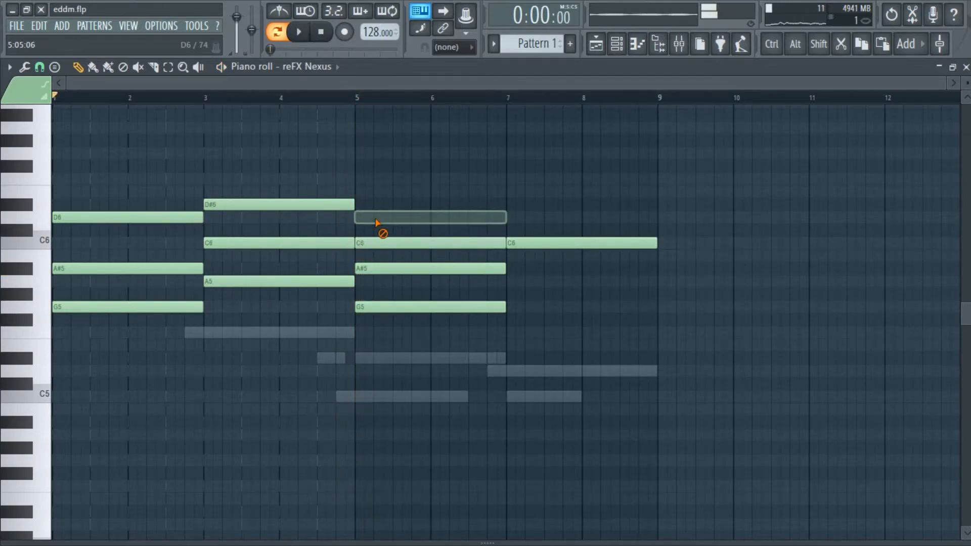
pyautogui.moveTo(379, 273); pyautogui.dragTo(378, 336)
pyautogui.click(357, 98)
pyautogui.press('space')
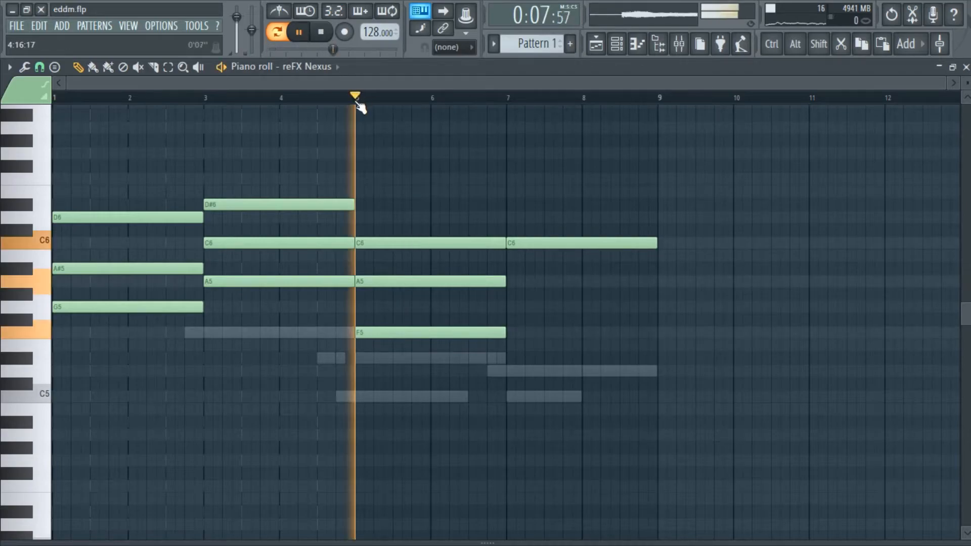
# Step: Replace the C6 note at bar 7 with a two-bar chord of G5, A#5 and D6 and play from bar 5
pyautogui.rightClick(526, 243)
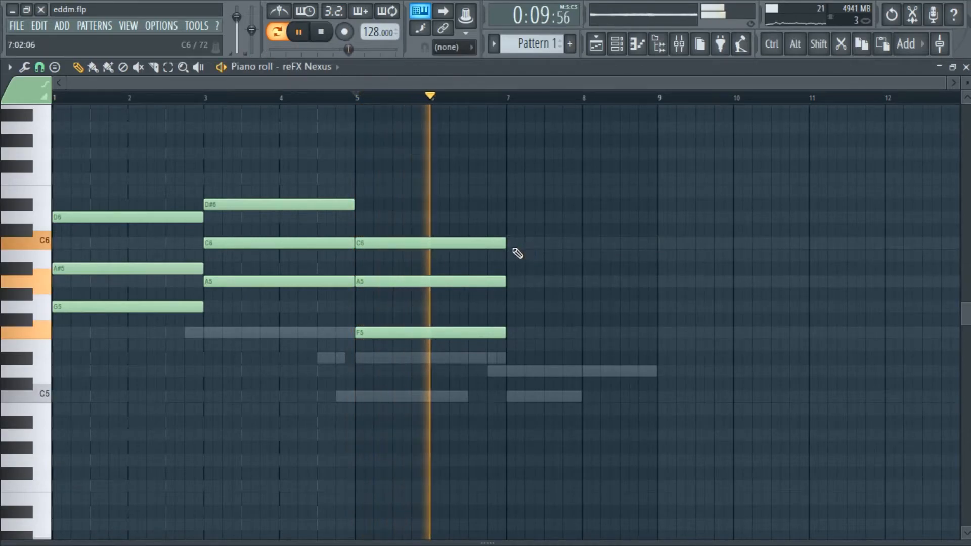
pyautogui.press('space')
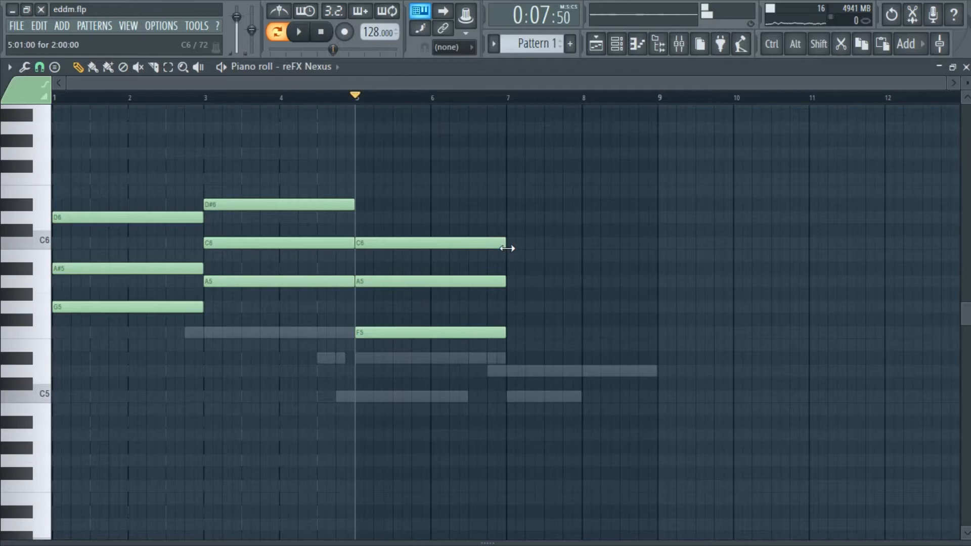
pyautogui.moveTo(552, 244); pyautogui.dragTo(536, 309)
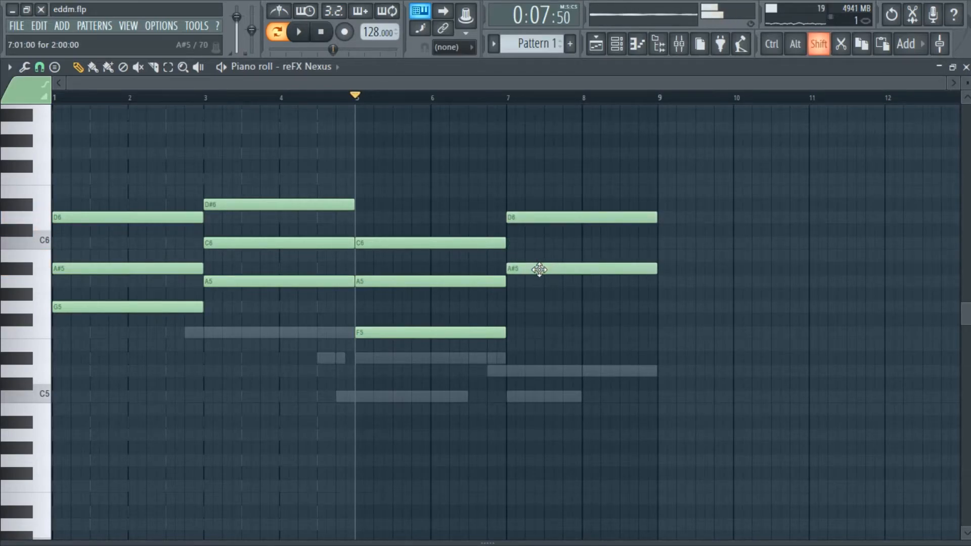
pyautogui.press('space')
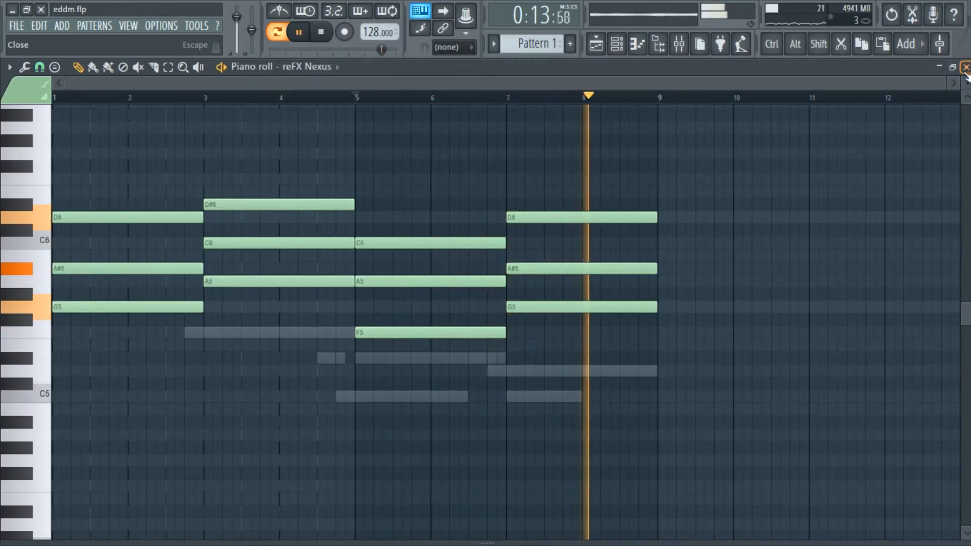
# Step: Try C6 instead of D6 as the top note of the bar 7 chord, then restore D6
pyautogui.press('space')
pyautogui.moveTo(587, 221); pyautogui.dragTo(587, 246)
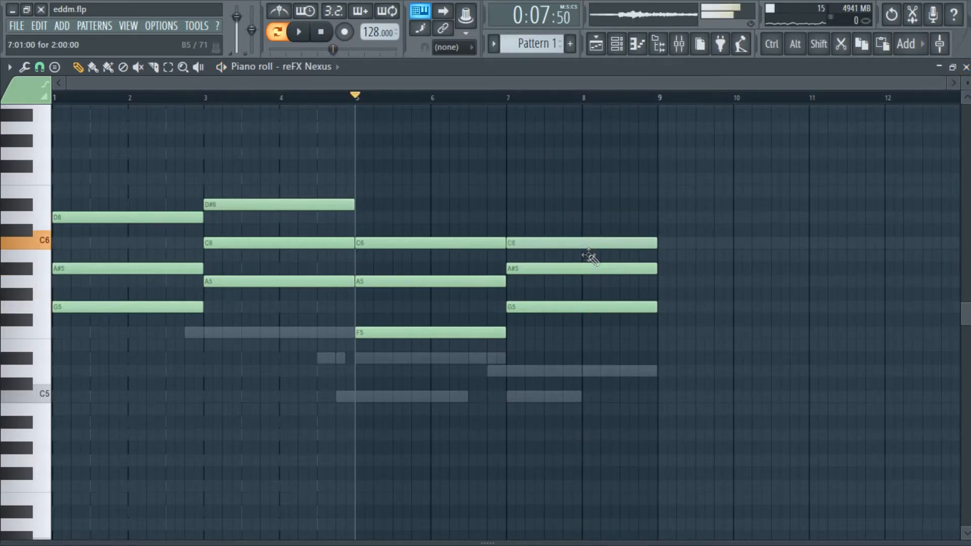
pyautogui.press('space')
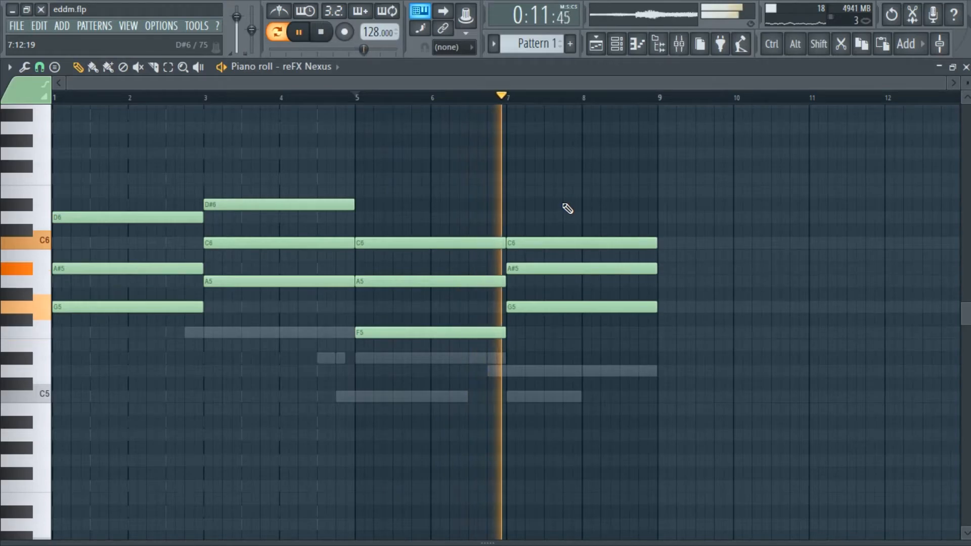
pyautogui.press('space')
pyautogui.moveTo(568, 244); pyautogui.dragTo(566, 218)
# Step: Load the Parasequence arpeggiator preset in reFX Nexus and raise its chord notes by one octave
pyautogui.click(964, 71)
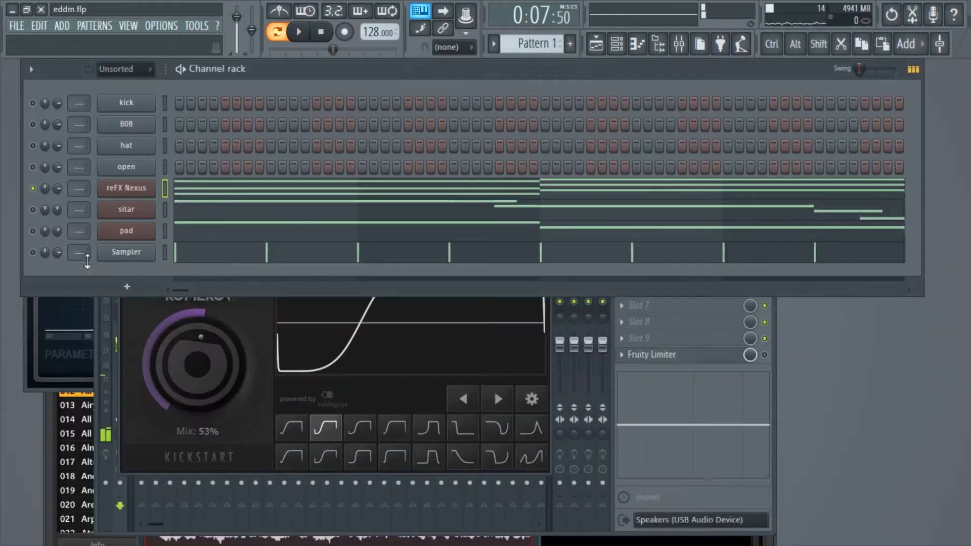
pyautogui.click(120, 194)
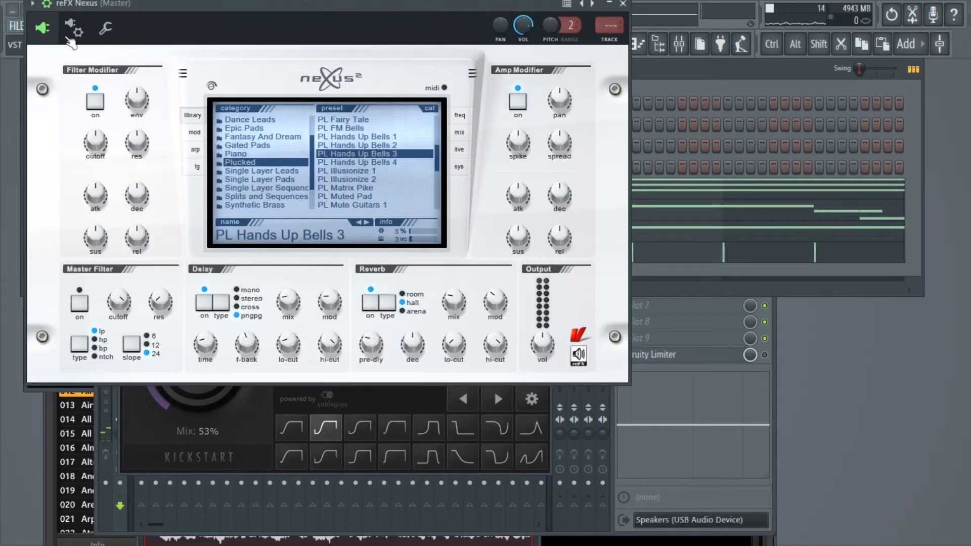
pyautogui.click(196, 150)
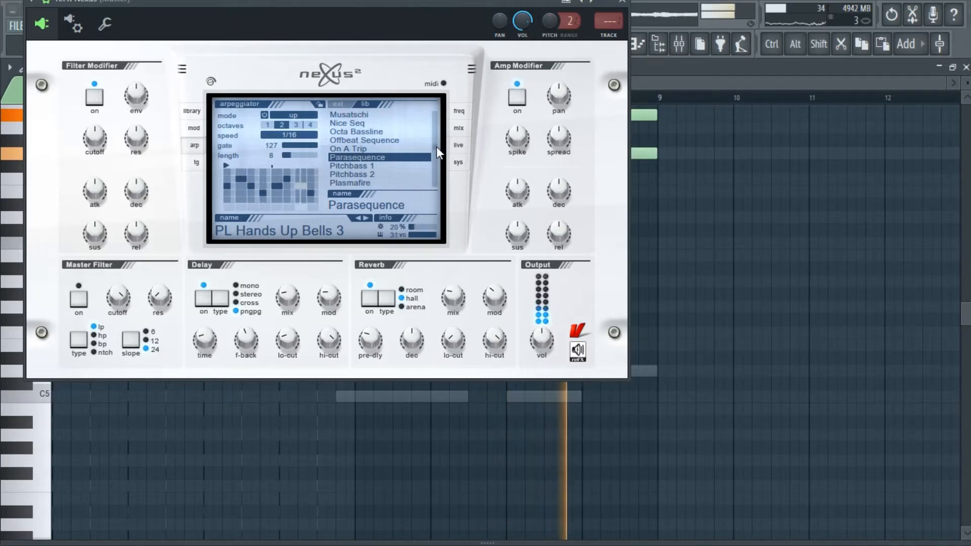
# Step: Enable the Nexus master filter in high-pass mode and set its cutoff to 49
pyautogui.click(79, 299)
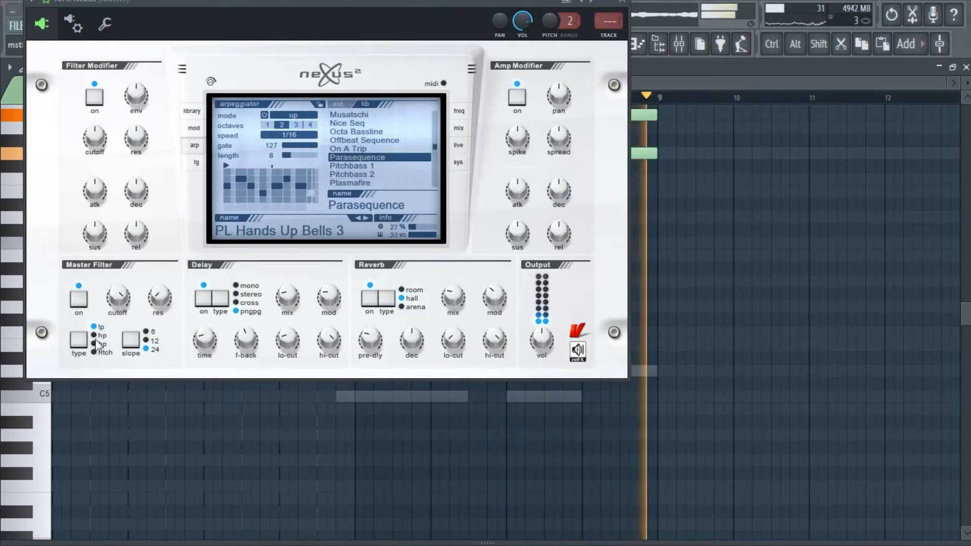
pyautogui.click(95, 336)
pyautogui.moveTo(117, 295); pyautogui.dragTo(118, 375)
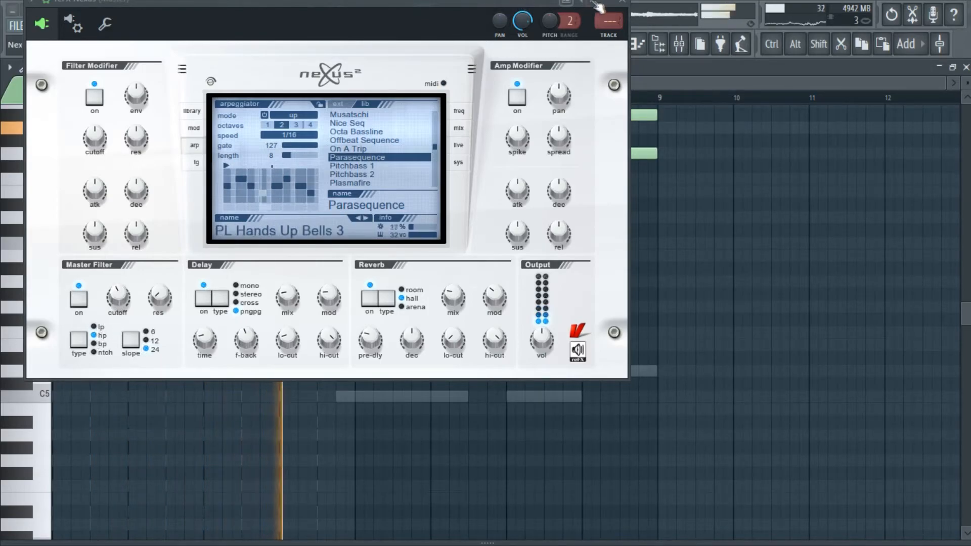
pyautogui.moveTo(118, 297); pyautogui.dragTo(113, 253)
pyautogui.click(101, 336)
pyautogui.moveTo(118, 303); pyautogui.dragTo(123, 333)
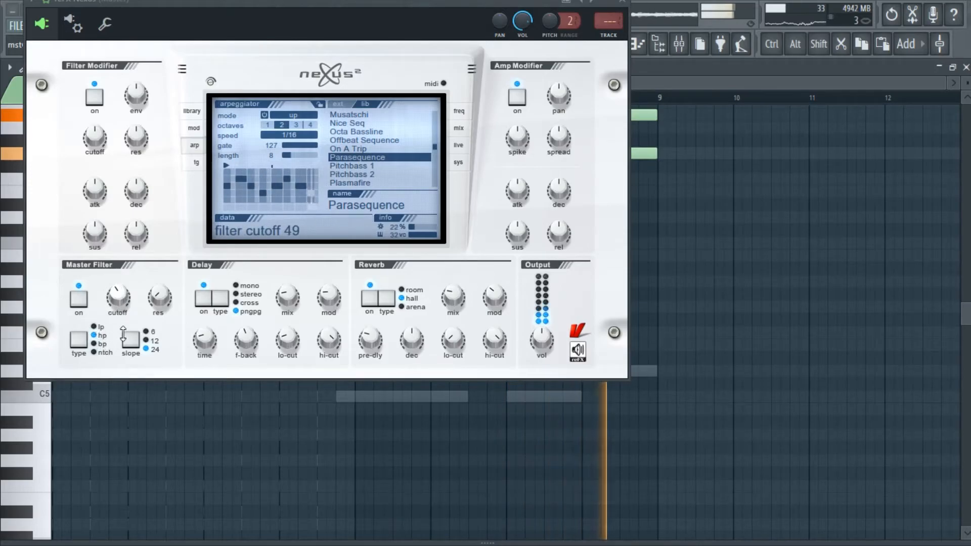
pyautogui.click(623, 2)
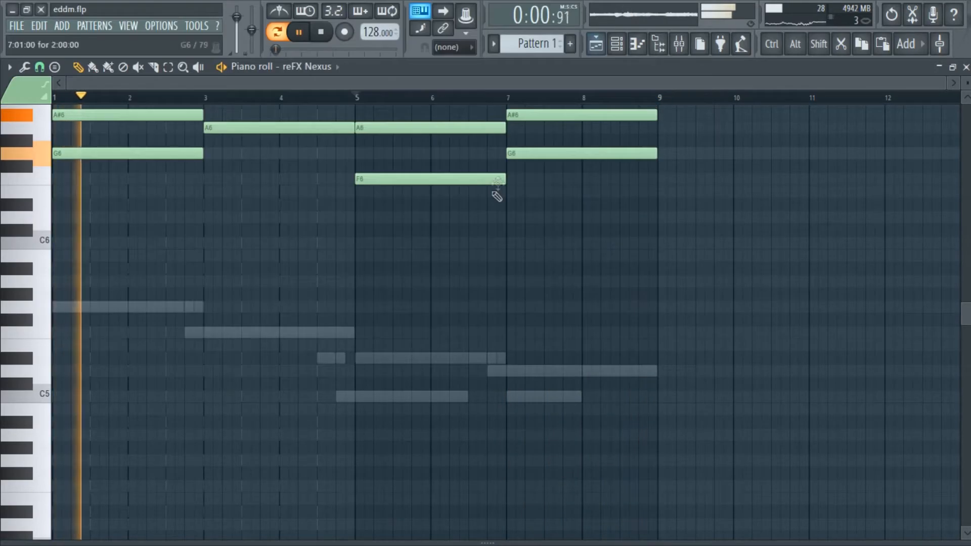
# Step: Play the pattern with all channels and lower the reFX Nexus channel volume to 64%
pyautogui.scroll(4, 498, 187)
pyautogui.click(966, 68)
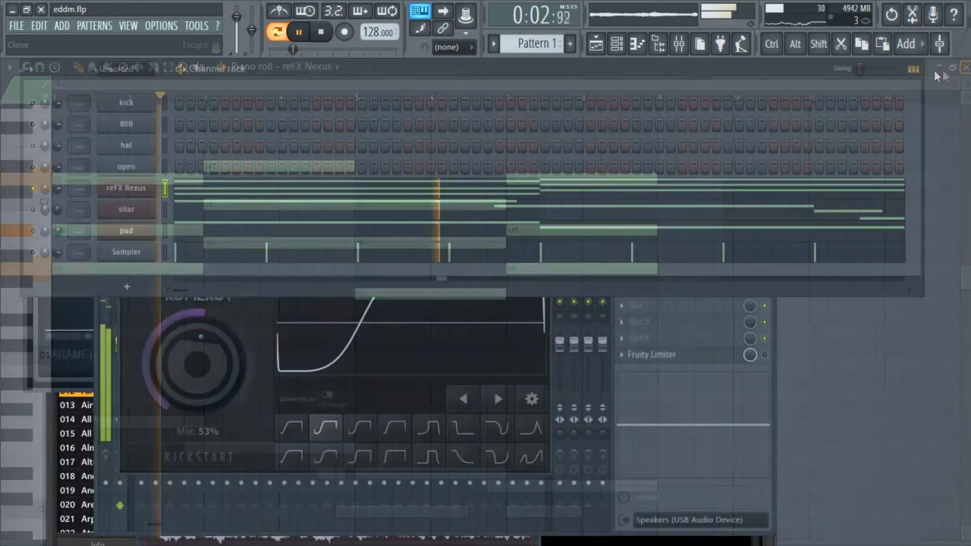
pyautogui.press('space')
pyautogui.press('space')
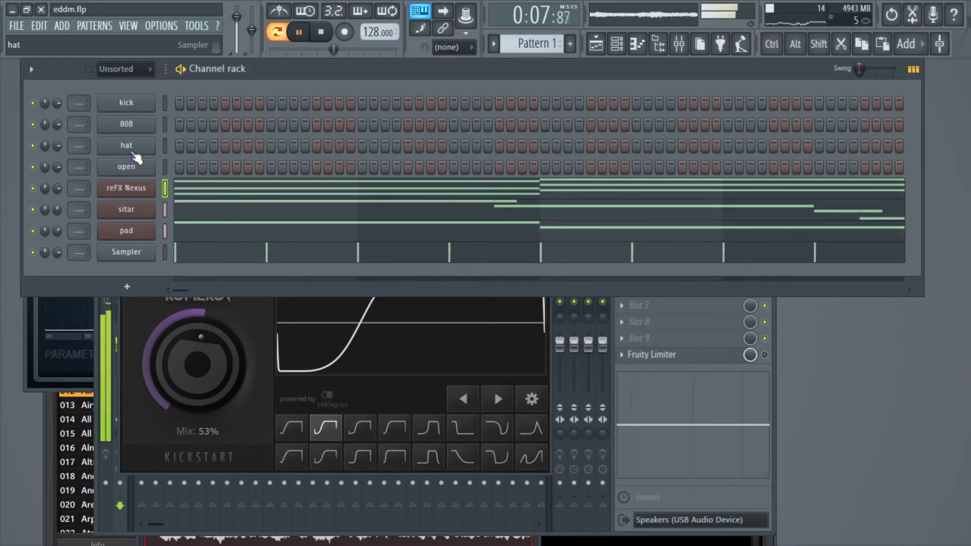
pyautogui.scroll(-1, 59, 190)
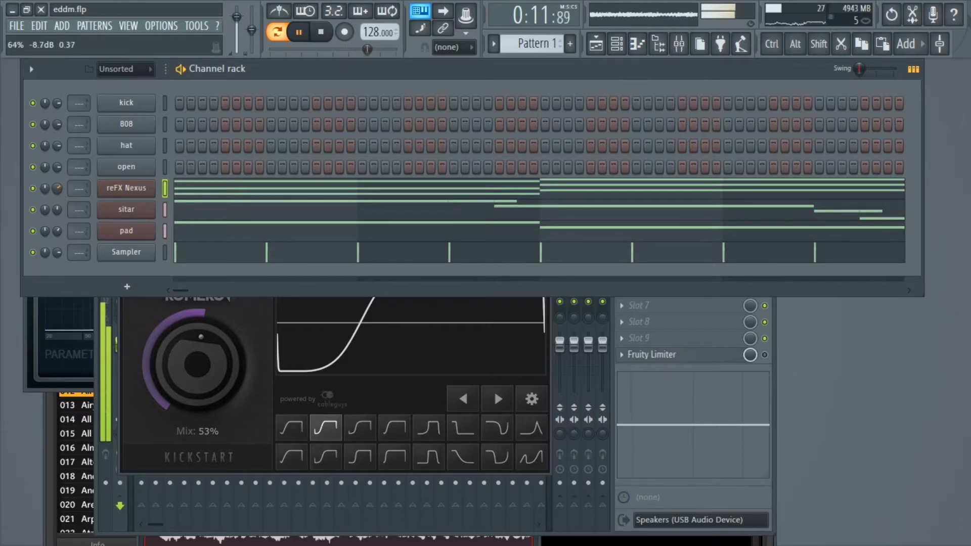
# Step: Clear the time selection in the playlist and play the arrangement from bar 8
pyautogui.click(604, 48)
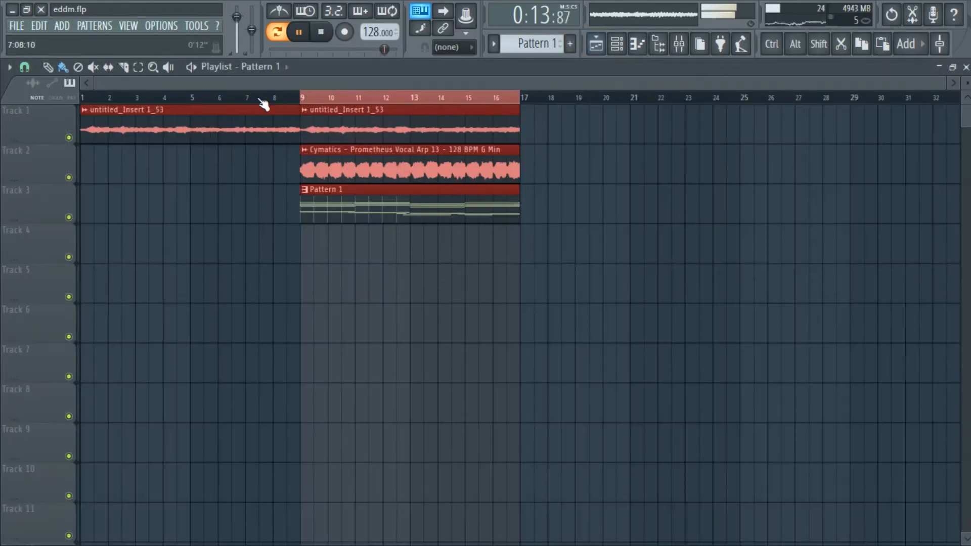
pyautogui.click(274, 99)
pyautogui.hotkey('ctrl', 'd')
pyautogui.press('space')
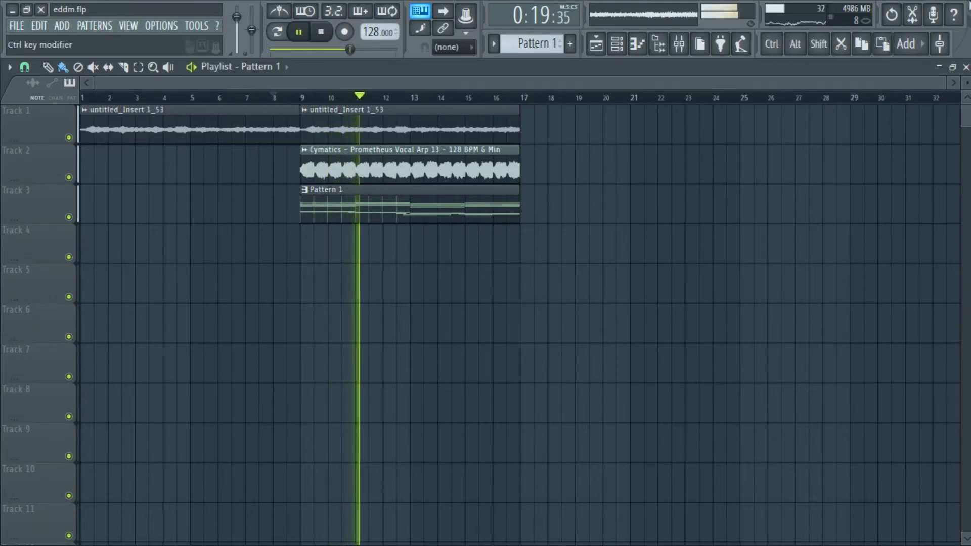
# Step: Set the reFX Nexus arpeggiator speed to 1/8 and slightly lower that channel's volume
pyautogui.click(966, 67)
pyautogui.click(129, 188)
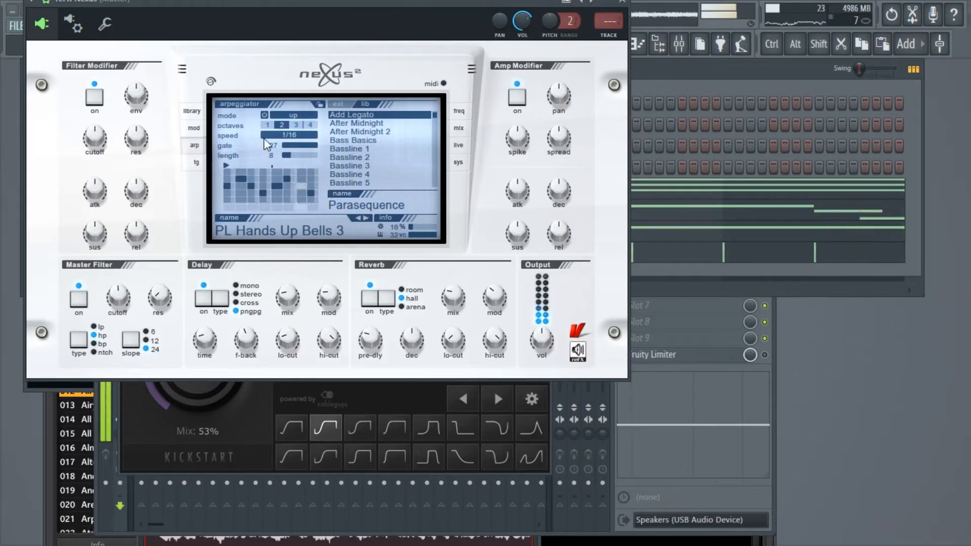
pyautogui.click(294, 135)
pyautogui.click(304, 188)
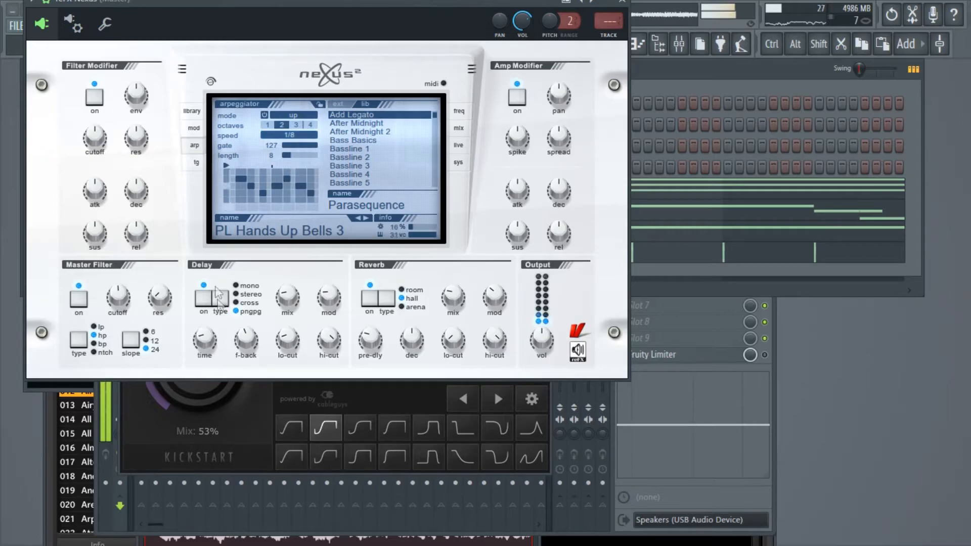
pyautogui.press('Escape')
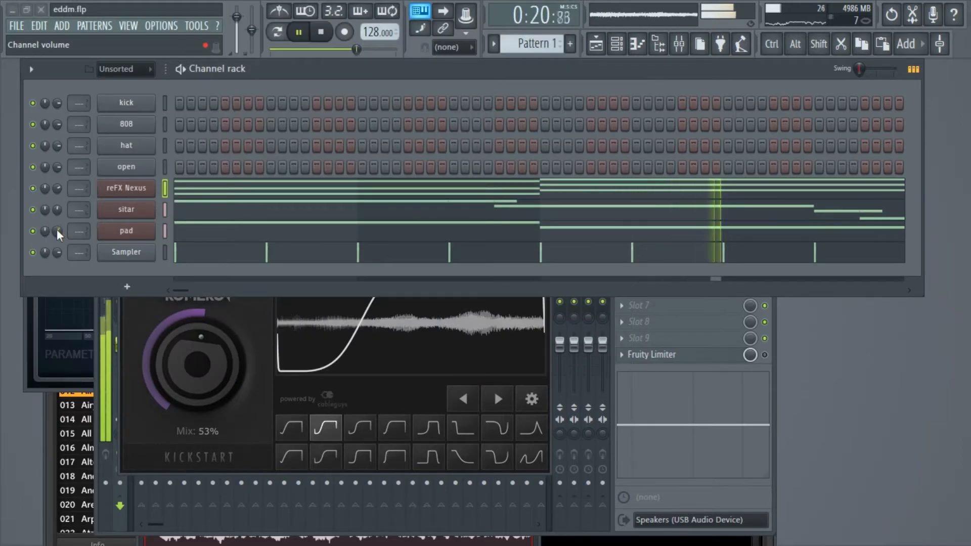
pyautogui.moveTo(58, 189)
pyautogui.mouseDown()
pyautogui.moveTo(58, 207)
pyautogui.moveTo(58, 191)
pyautogui.mouseUp()
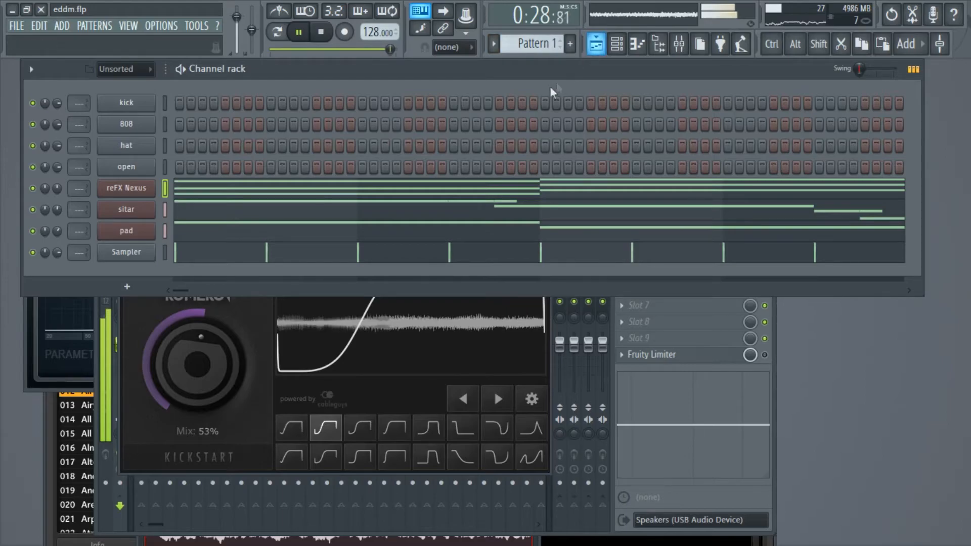
pyautogui.press('ctrl')
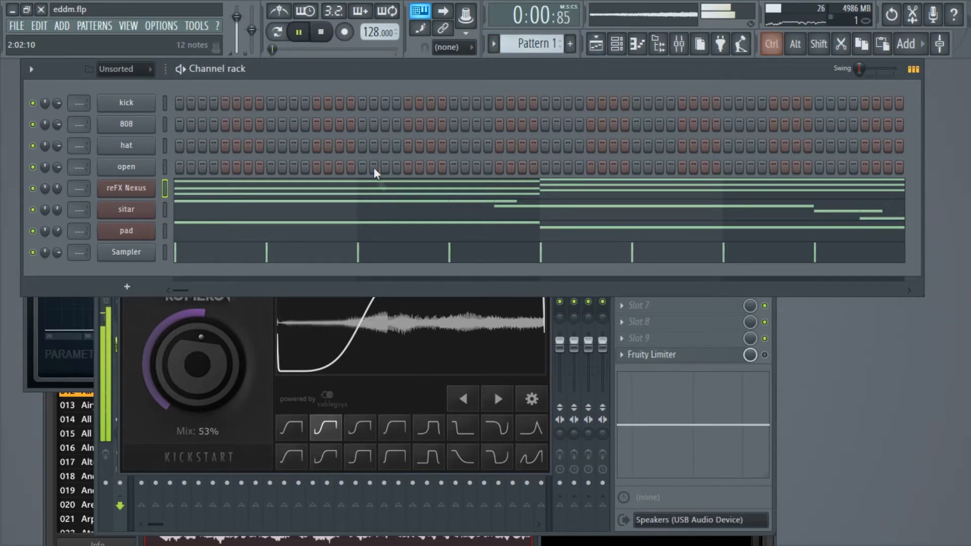
# Step: Add a second reFX Nexus channel and load the BA Full SW Bass preset in it
pyautogui.press('space')
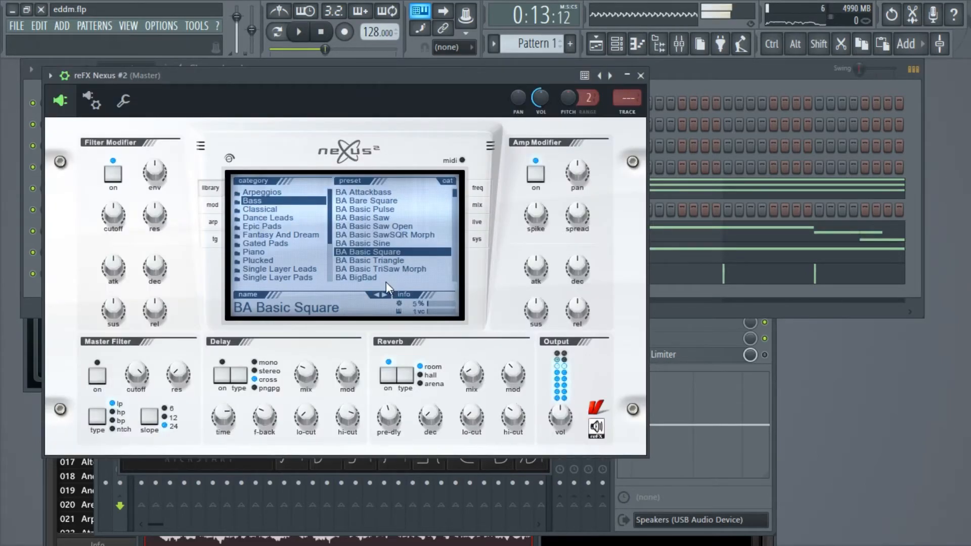
pyautogui.click(383, 279)
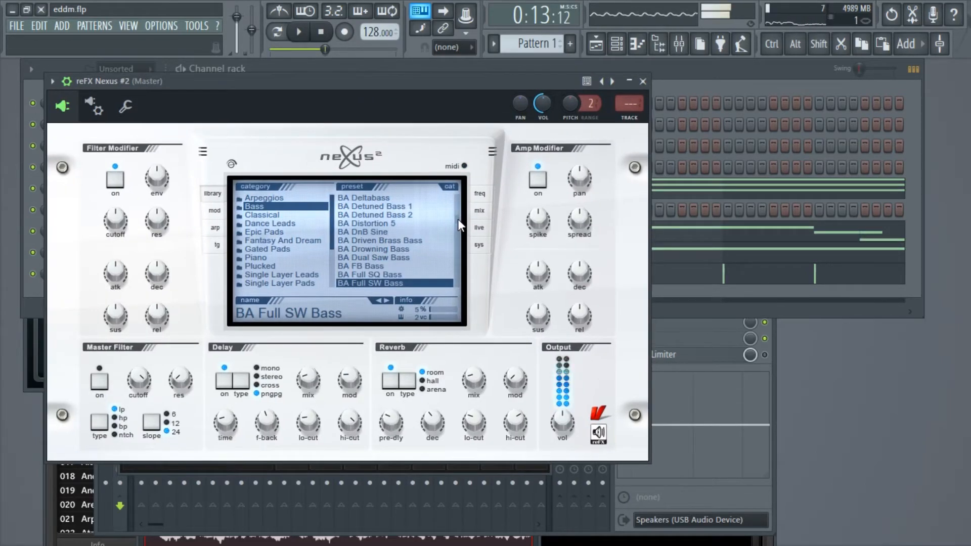
pyautogui.click(641, 83)
# Step: Copy the lowest note of each reFX Nexus chord into the reFX Nexus #2 piano roll
pyautogui.click(236, 190)
pyautogui.keyDown('ctrl'); pyautogui.keyDown('shift'); pyautogui.click(156, 276); pyautogui.keyUp('shift'); pyautogui.keyUp('ctrl')
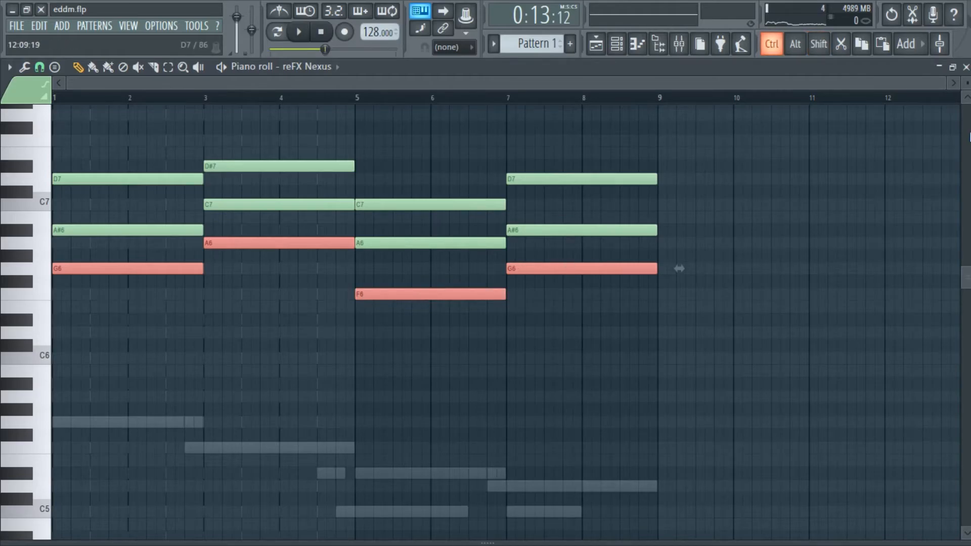
pyautogui.press('Escape')
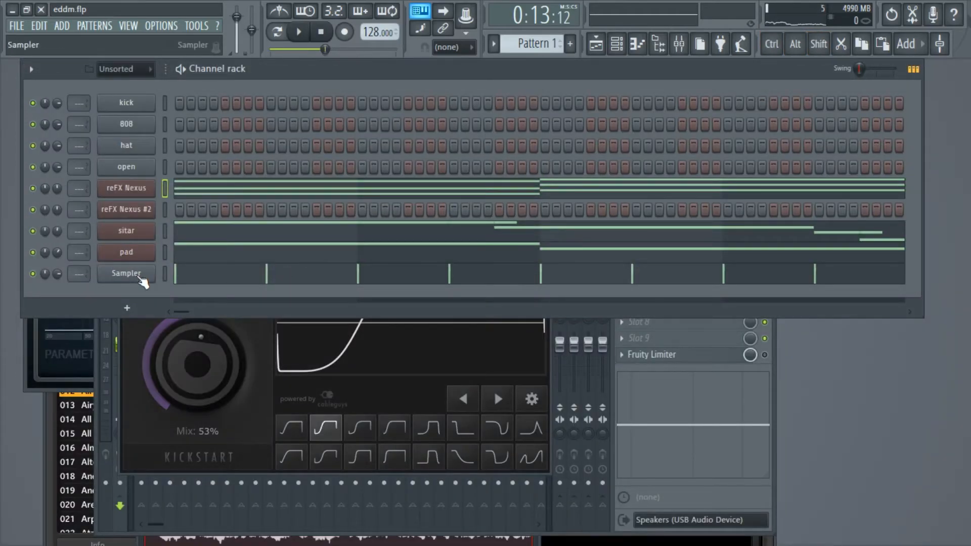
pyautogui.rightClick(167, 202)
pyautogui.click(172, 208)
pyautogui.hotkey('ctrl', 'a')
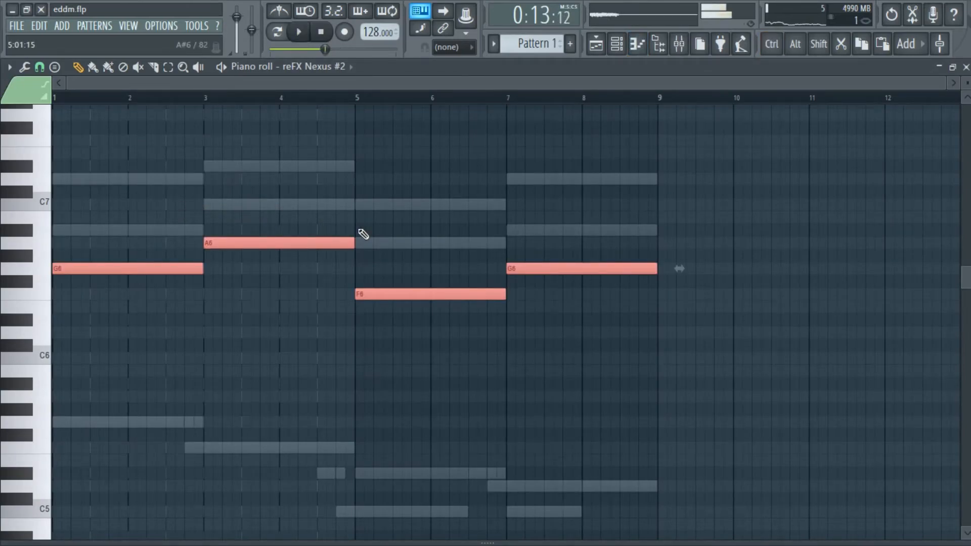
# Step: Lower the pasted reFX Nexus #2 bass notes by two octaves and play the pattern
pyautogui.press('space')
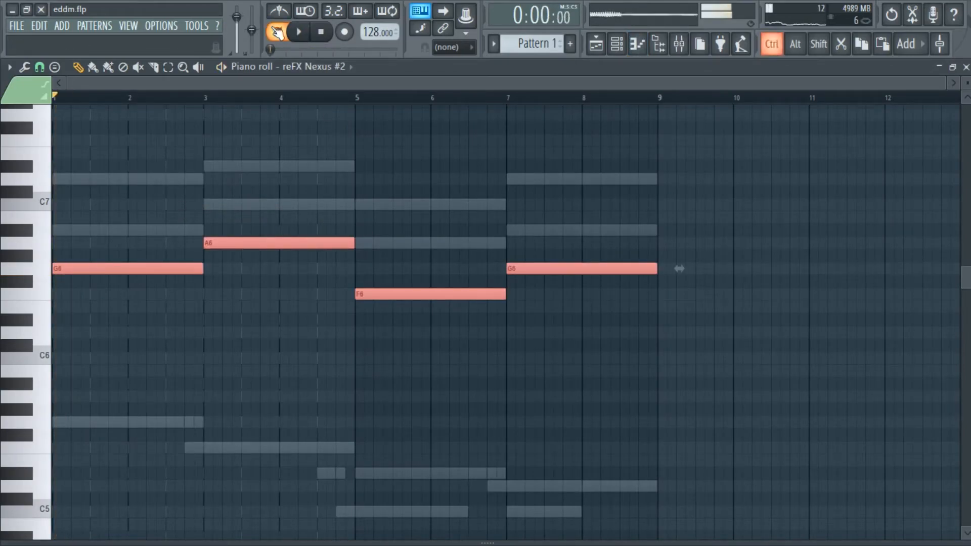
pyautogui.hotkey('ctrl', 'x')
pyautogui.press('space')
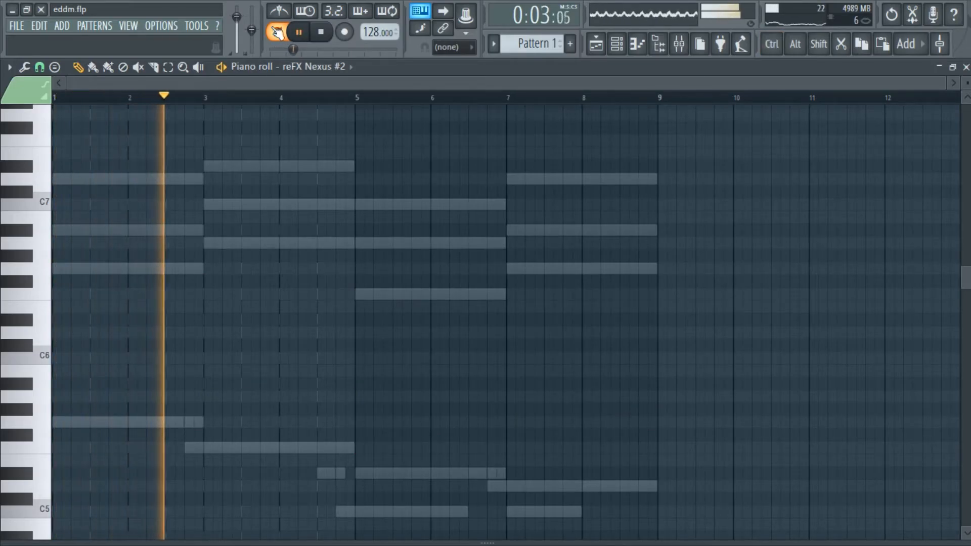
pyautogui.scroll(-4, 384, 323)
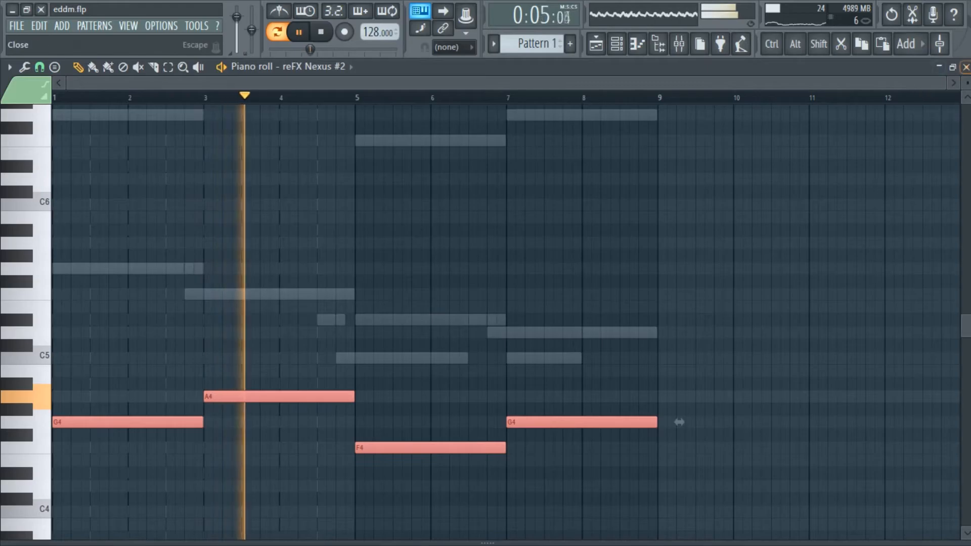
pyautogui.click(967, 67)
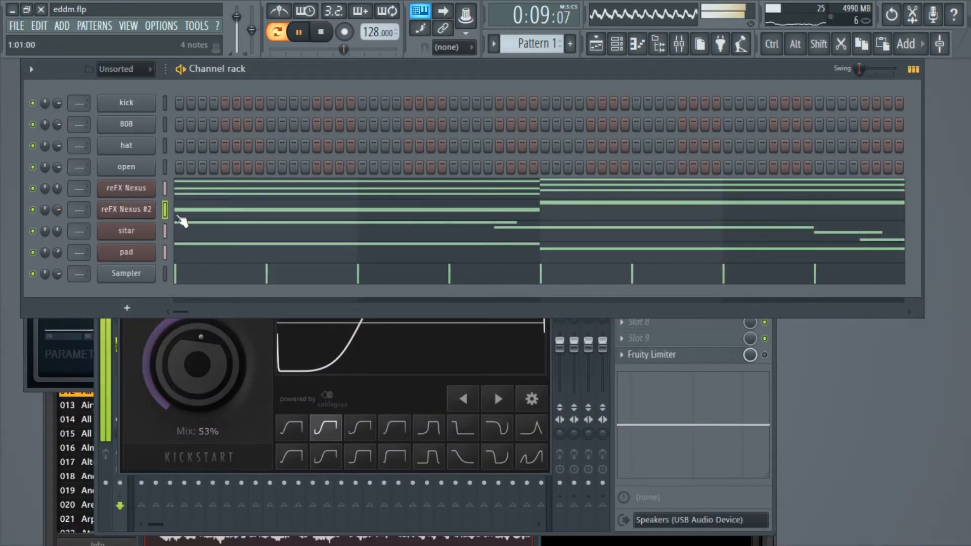
pyautogui.click(599, 47)
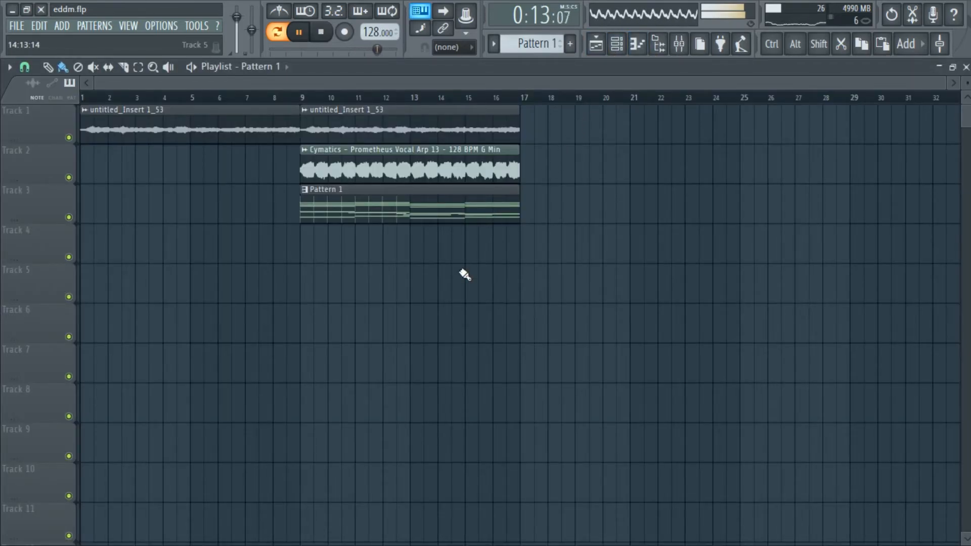
pyautogui.click(966, 67)
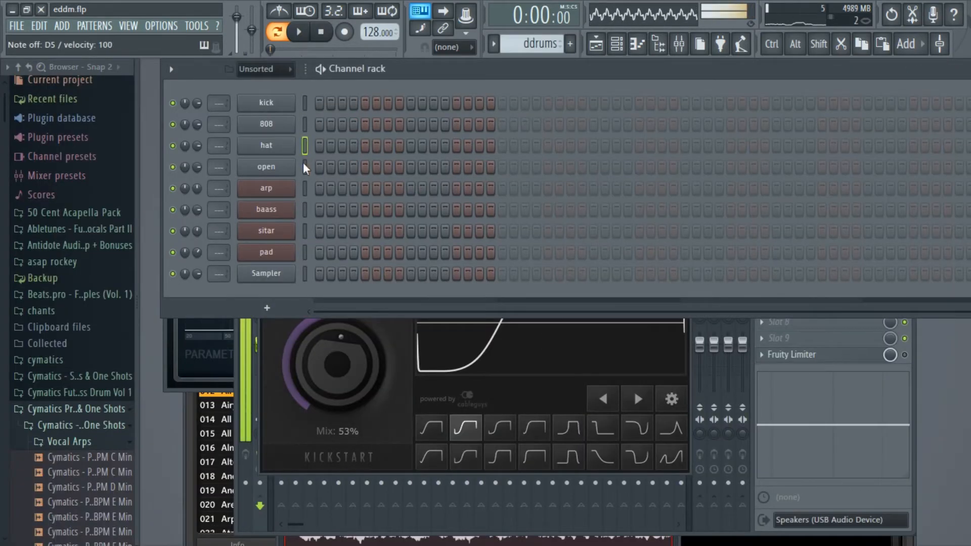
# Step: Enable the 808 channel's volume envelope with minimum attack, maximum hold and minimum decay
pyautogui.click(266, 123)
pyautogui.click(252, 214)
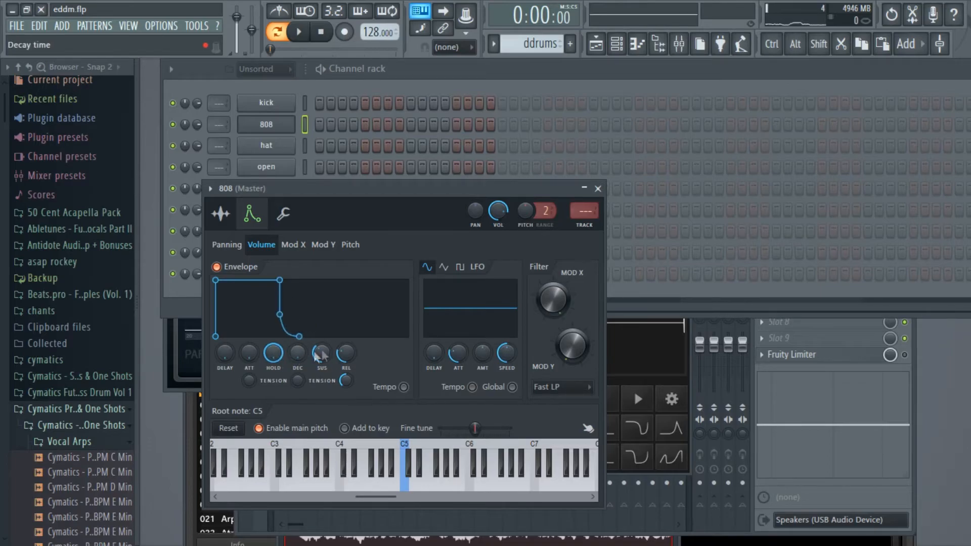
pyautogui.click(225, 216)
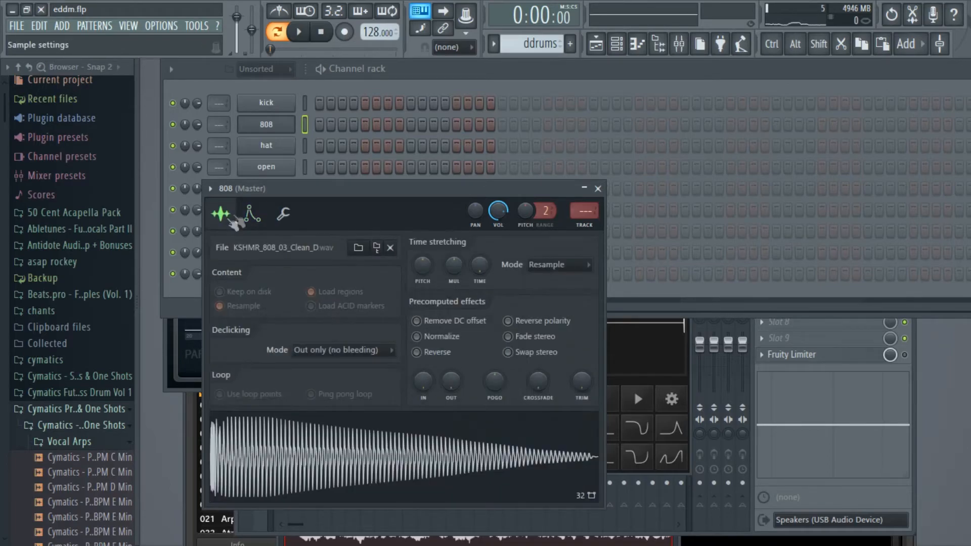
pyautogui.click(266, 124)
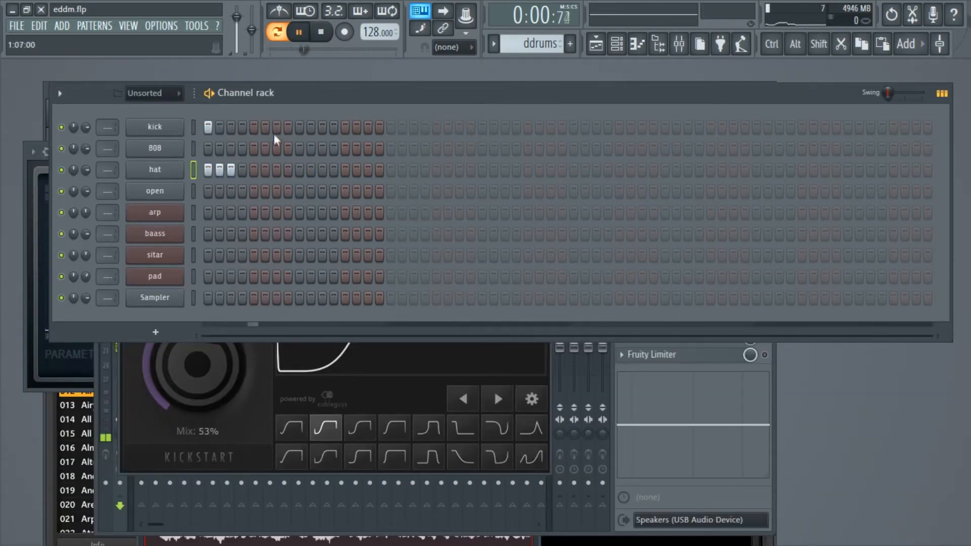
# Step: Extend the ddrums pattern to four bars and fill the hat channel on every second step
pyautogui.press('space')
pyautogui.rightClick(155, 172)
pyautogui.click(339, 216)
pyautogui.click(391, 171)
pyautogui.rightClick(155, 173)
pyautogui.click(340, 218)
pyautogui.click(573, 171)
pyautogui.rightClick(154, 173)
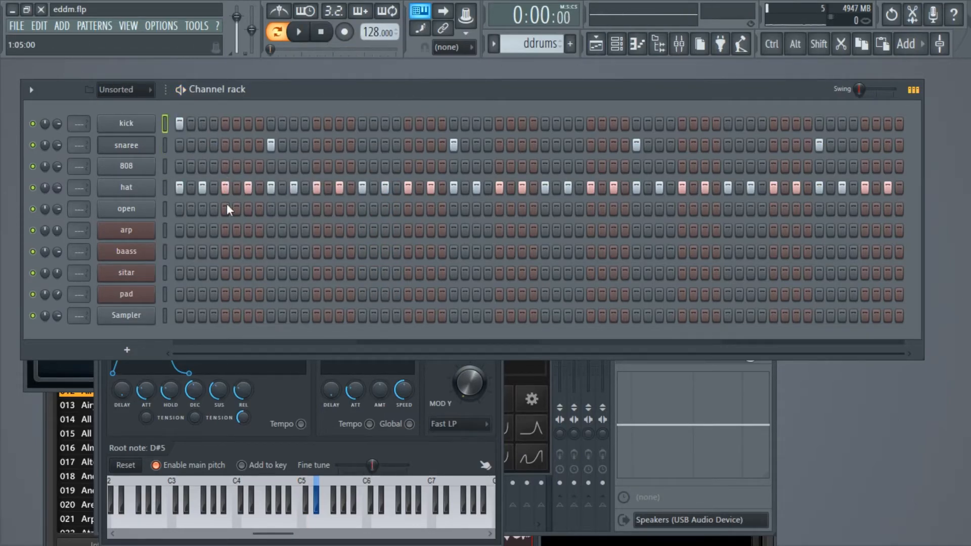
# Step: Add an Indian percussion sample from the KSHMR_Indian_Percussion folder to the channel rack
pyautogui.click(659, 45)
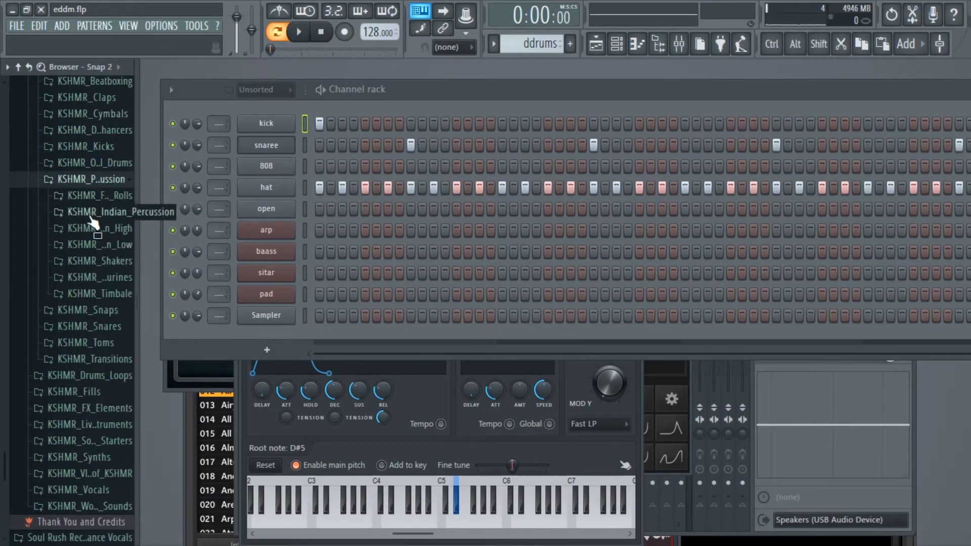
pyautogui.click(92, 223)
pyautogui.moveTo(96, 246); pyautogui.dragTo(242, 187)
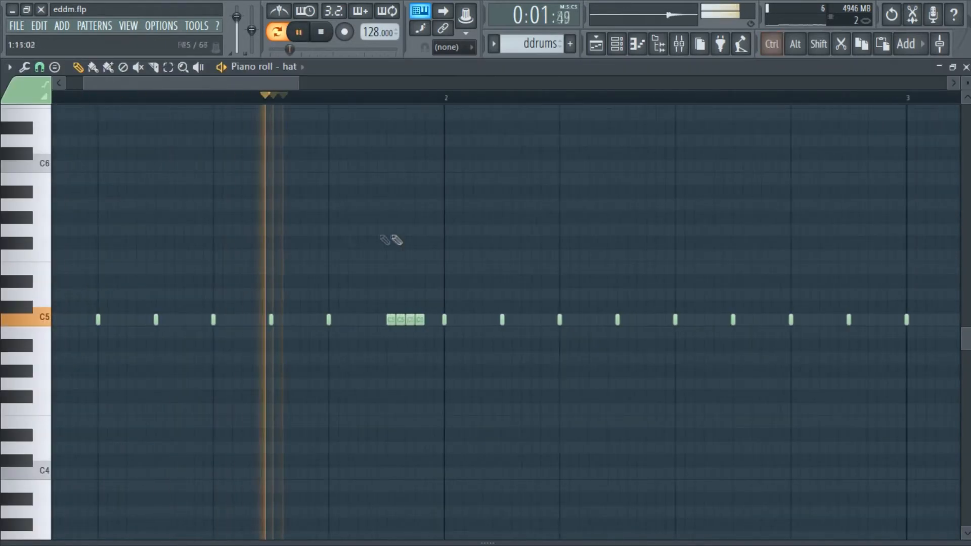
# Step: Play the hat part and add an extra C5 hat hit one sixteenth before bar 3
pyautogui.press('space')
pyautogui.scroll(-2, 483, 401)
pyautogui.press('space')
pyautogui.scroll(-2, 390, 363)
pyautogui.press('space')
pyautogui.scroll(3, 589, 249)
pyautogui.click(605, 245)
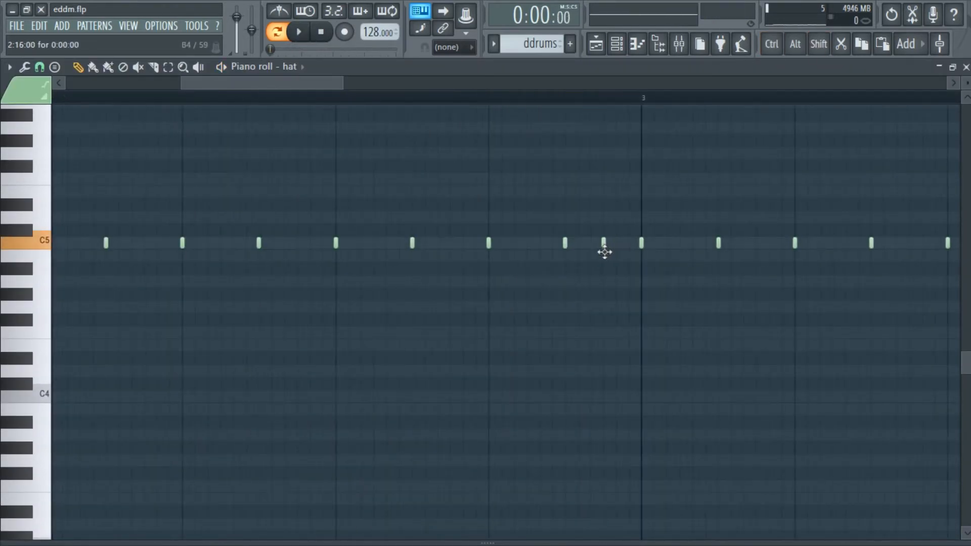
# Step: Delete the hat notes after the start of bar 3 and duplicate the first two bars into bars 3 and 4
pyautogui.scroll(-3, 557, 334)
pyautogui.press('space')
pyautogui.scroll(-2, 552, 338)
pyautogui.press('space')
pyautogui.rightClick(355, 243)
pyautogui.moveTo(338, 101); pyautogui.dragTo(5, 134)
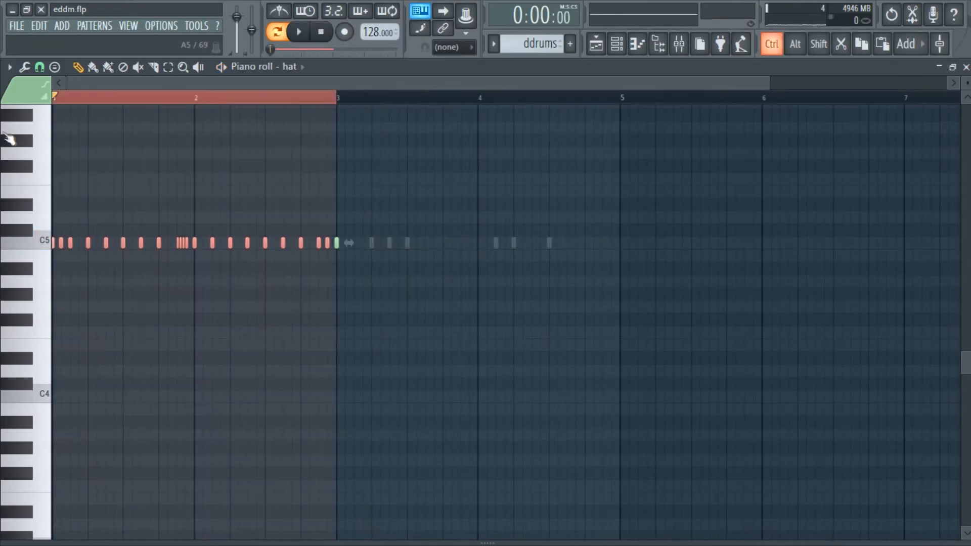
pyautogui.hotkey('ctrl', 'b')
pyautogui.press('space')
pyautogui.doubleClick(345, 99)
pyautogui.scroll(3, 630, 262)
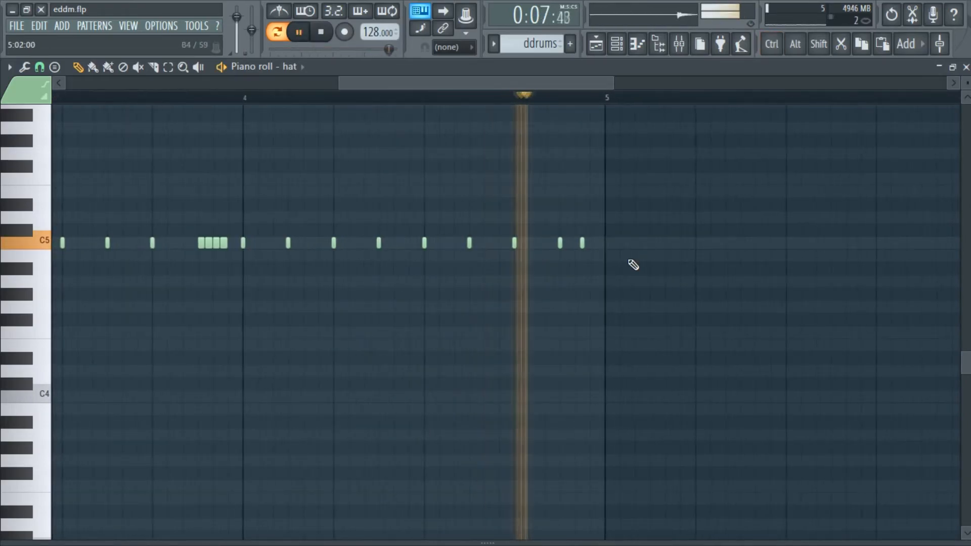
# Step: Replace the hat hits in bar 4's last beat with a one-beat note, chop it into a roll and delete one slice
pyautogui.scroll(-2, 433, 199)
pyautogui.press('space')
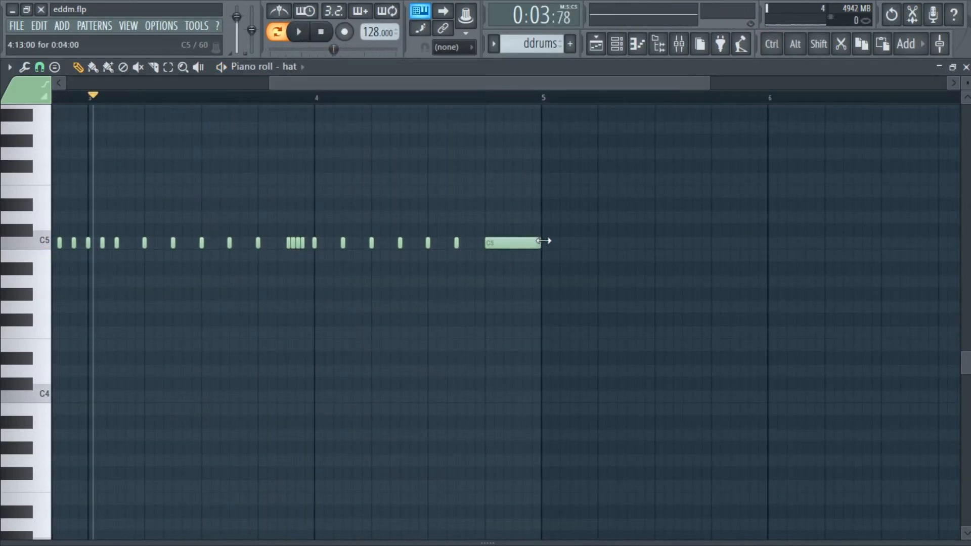
pyautogui.hotkey('ctrl', 'u')
pyautogui.scroll(3, 523, 267)
pyautogui.rightClick(513, 244)
pyautogui.press('space')
pyautogui.scroll(-3, 450, 182)
# Step: Delete another slice of the hat roll ending bar 4 and copy a nearby slice slightly earlier
pyautogui.press('space')
pyautogui.scroll(3, 471, 236)
pyautogui.rightClick(468, 242)
pyautogui.click(421, 100)
pyautogui.keyDown('shift'); pyautogui.moveTo(494, 244); pyautogui.dragTo(484, 244); pyautogui.keyUp('shift')
pyautogui.press('space')
pyautogui.scroll(-5, 473, 242)
# Step: Copy the kick's notes to the 808 channel and open the 808 piano roll
pyautogui.press('F7')
pyautogui.press('space')
pyautogui.click(165, 123)
pyautogui.rightClick(134, 187)
pyautogui.click(161, 195)
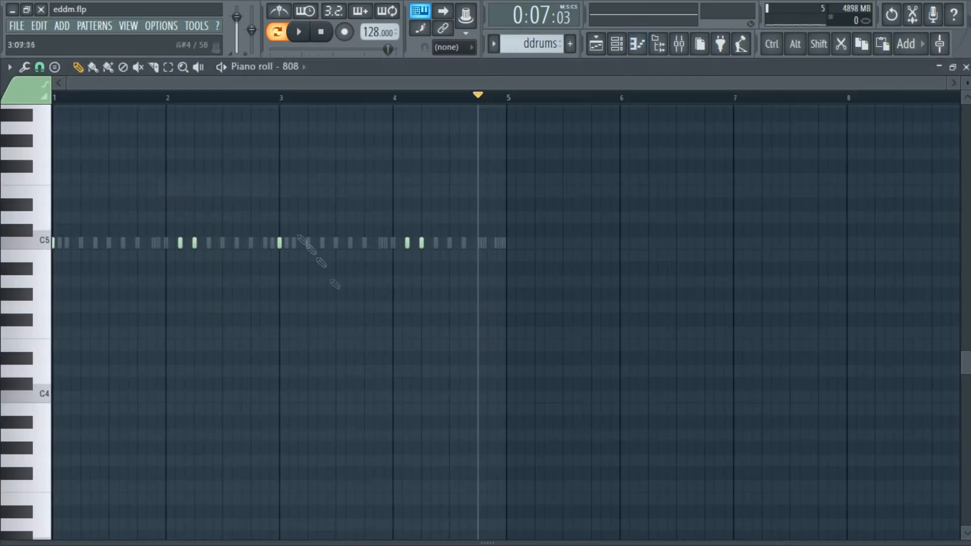
# Step: Change the grid snap, lengthen the 808 notes in bars 1 and 2 until they meet, and delete those from bar 3 on
pyautogui.scroll(2, 183, 254)
pyautogui.click(40, 67)
pyautogui.click(63, 116)
pyautogui.moveTo(186, 245); pyautogui.dragTo(371, 246)
pyautogui.rightClick(371, 245)
pyautogui.hotkey('ctrl', 'z')
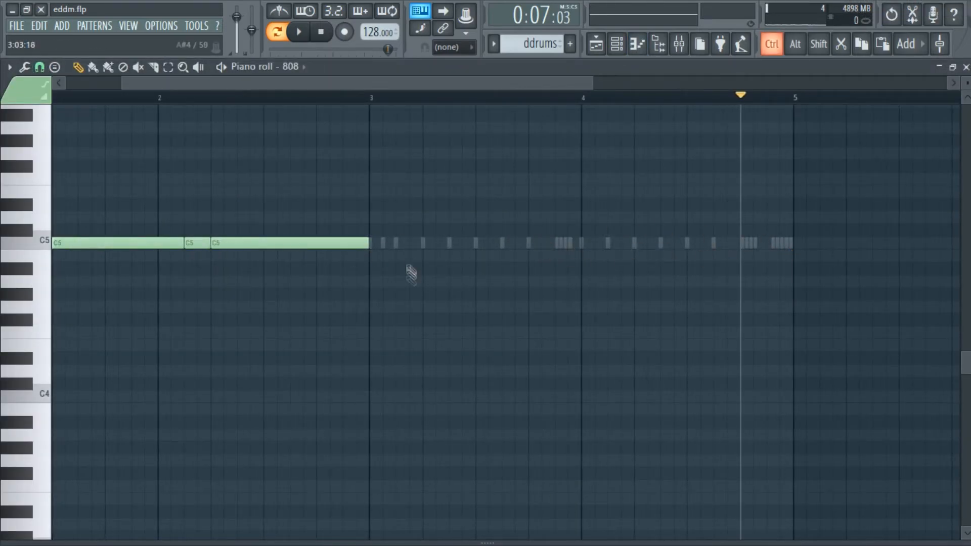
# Step: Duplicate the first two bars of the 808 line into bars 3 and 4
pyautogui.scroll(-3, 409, 268)
pyautogui.moveTo(54, 98); pyautogui.dragTo(274, 116)
pyautogui.hotkey('ctrl', 'b')
pyautogui.hotkey('shift', 'Up')
pyautogui.hotkey('shift', 'Up')
pyautogui.hotkey('shift', 'Down')
pyautogui.hotkey('shift', 'Down')
# Step: Transpose all the 808 notes up seven semitones to G5 and play the pattern
pyautogui.hotkey('ctrl', 'a')
pyautogui.hotkey('shift', 'Up')
pyautogui.hotkey('shift', 'Up')
pyautogui.hotkey('shift', 'Up')
pyautogui.hotkey('shift', 'Up')
pyautogui.hotkey('shift', 'Up')
pyautogui.hotkey('shift', 'Up')
pyautogui.hotkey('shift', 'Up')
pyautogui.press('space')
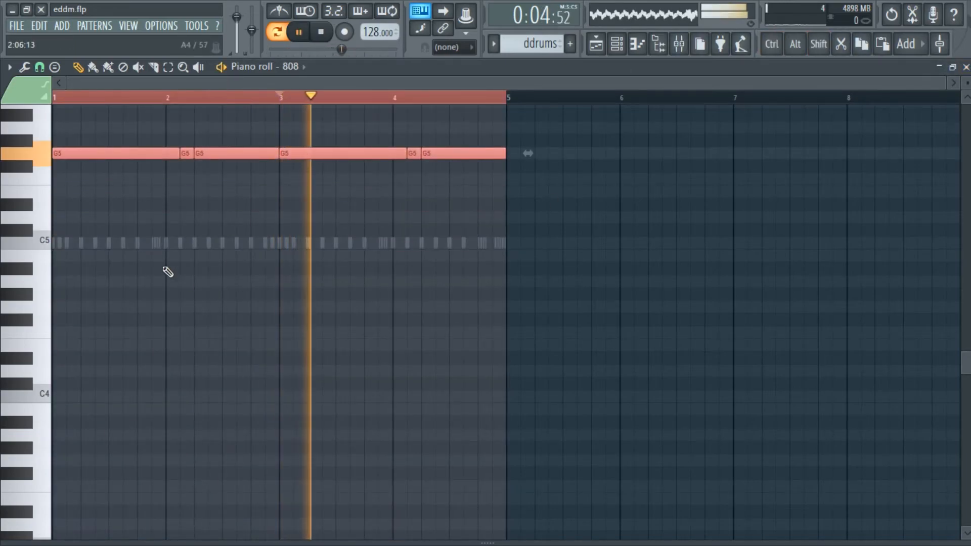
pyautogui.press('space')
pyautogui.press('space')
pyautogui.scroll(3, 93, 154)
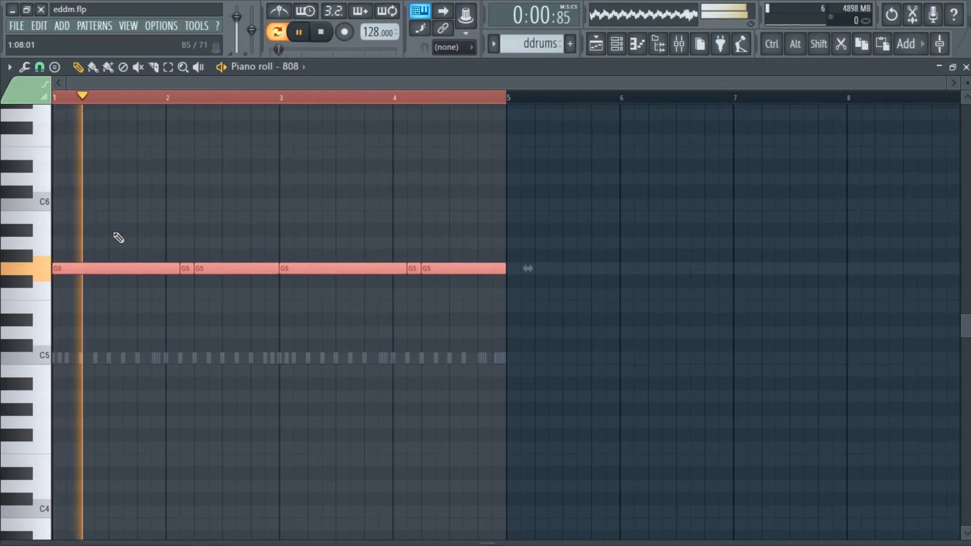
# Step: Raise the velocity of the 808 notes to 100% and play them back
pyautogui.moveTo(249, 542); pyautogui.dragTo(251, 339)
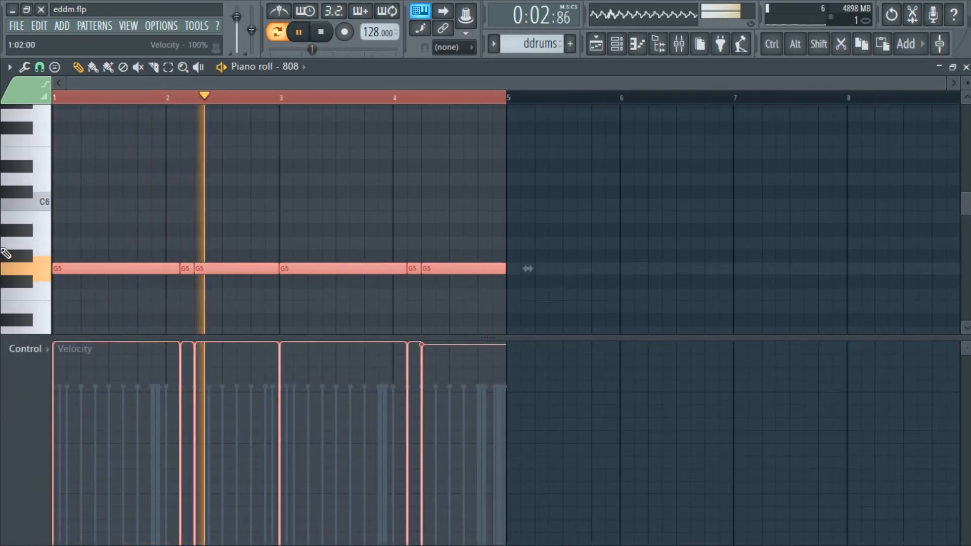
pyautogui.press('space')
pyautogui.hotkey('ctrl', 'd')
pyautogui.press('space')
pyautogui.moveTo(368, 338); pyautogui.dragTo(355, 542)
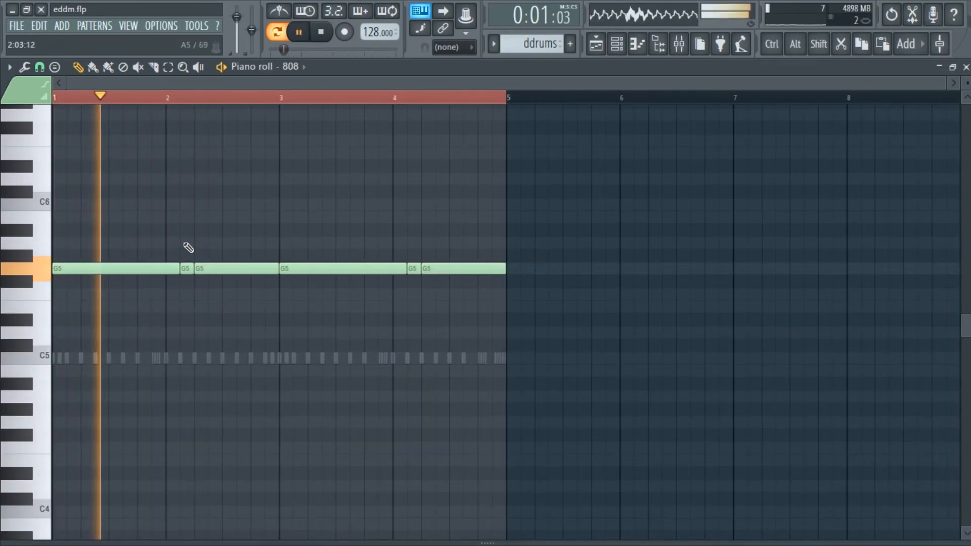
pyautogui.press('space')
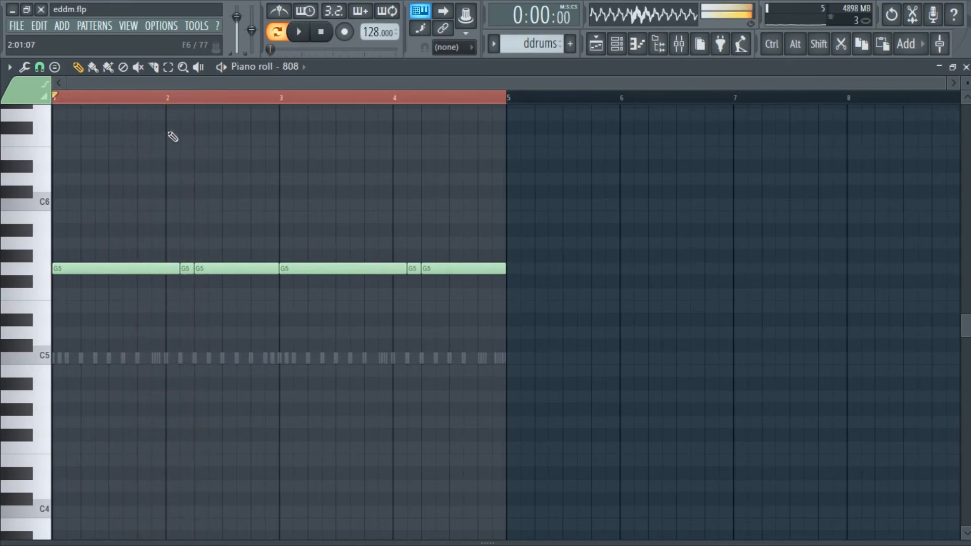
# Step: Clear the time selection in the 808 piano roll and play the drum pattern from the start
pyautogui.click(180, 102)
pyautogui.press('space')
pyautogui.press('space')
pyautogui.press('space')
pyautogui.press('space')
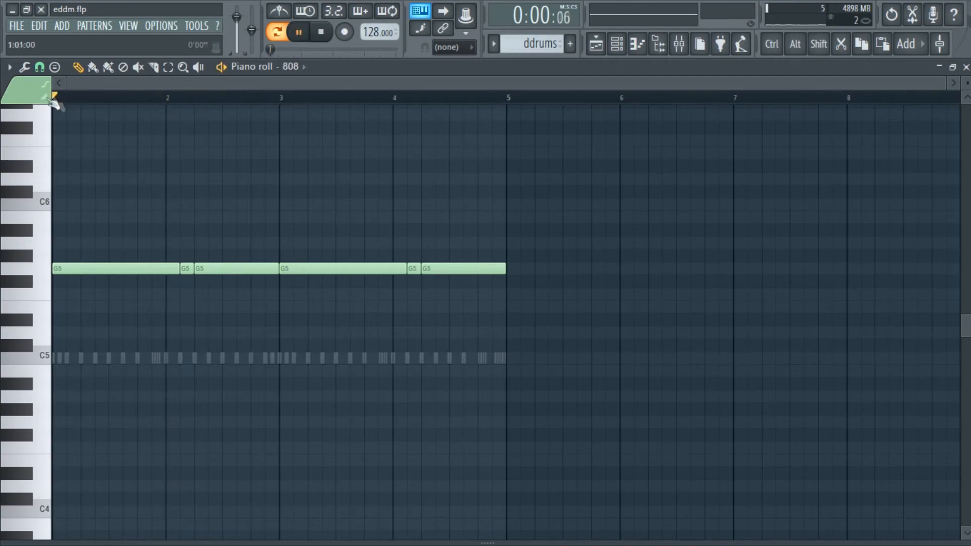
pyautogui.scroll(2, 217, 199)
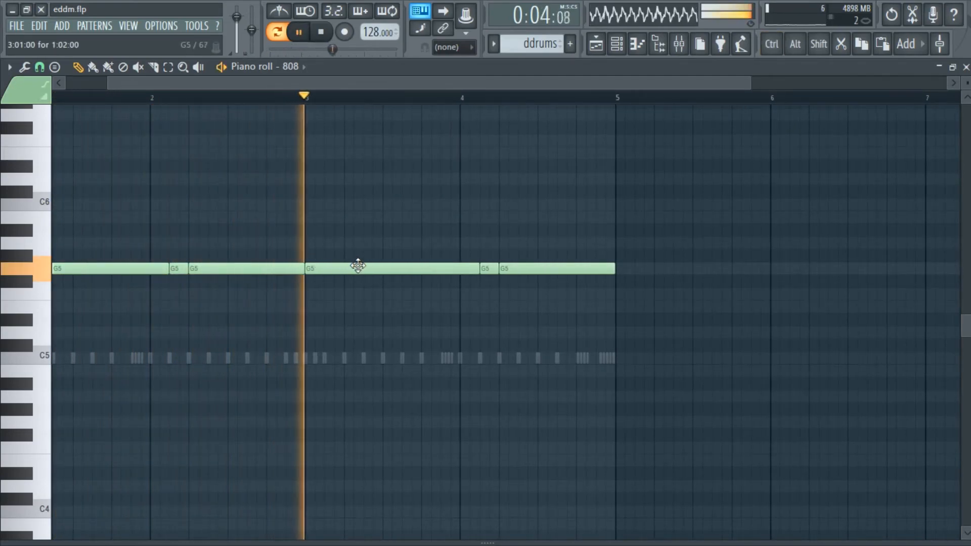
# Step: Raise the last 808 note in bar 4 by four semitones to B5 and play the drum pattern
pyautogui.press('space')
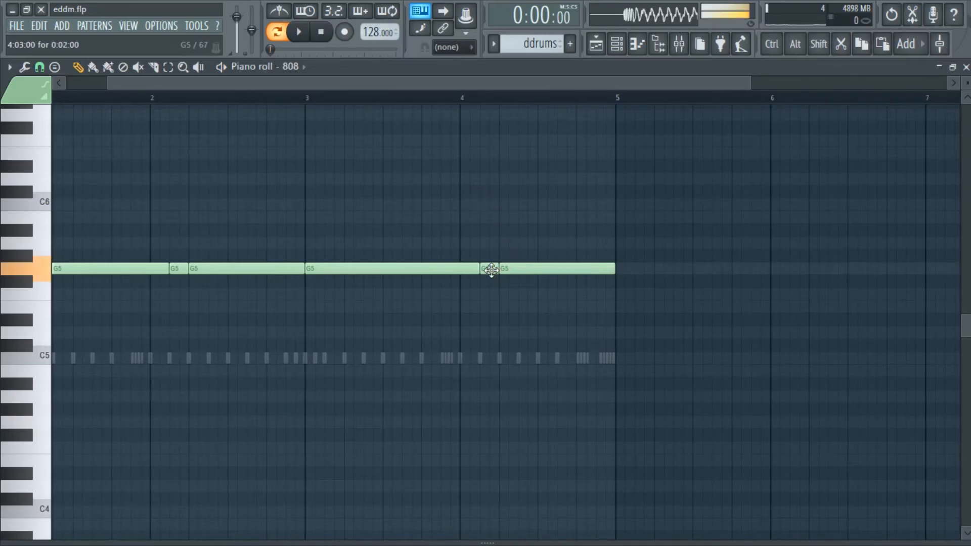
pyautogui.moveTo(535, 268); pyautogui.dragTo(535, 211)
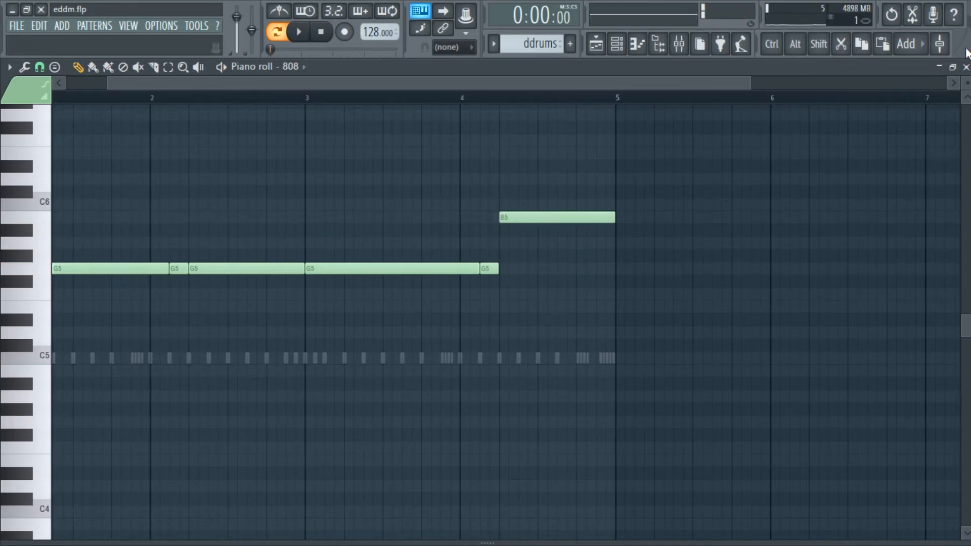
pyautogui.click(965, 67)
pyautogui.press('space')
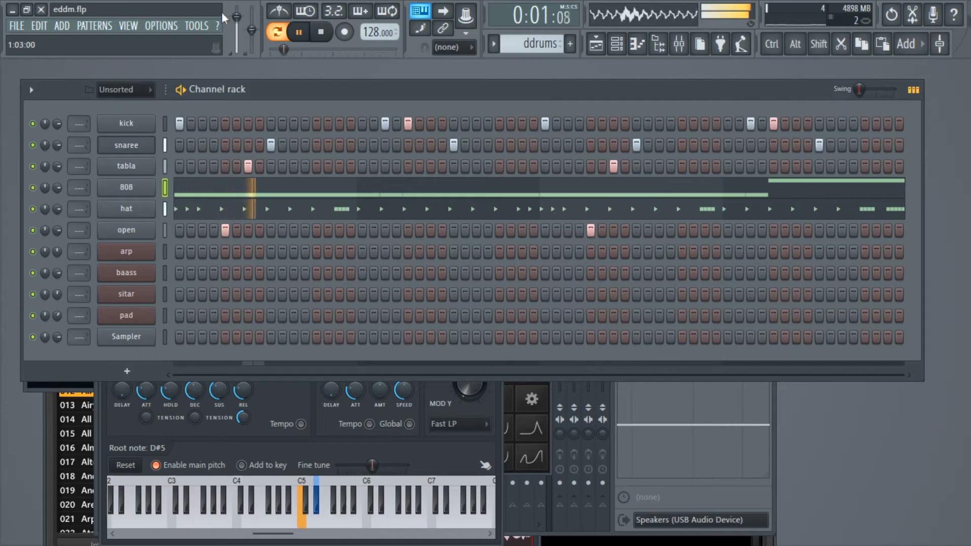
# Step: Raise the velocity of all kick notes and all snaree notes to 100%
pyautogui.rightClick(134, 123)
pyautogui.click(157, 125)
pyautogui.moveTo(223, 533); pyautogui.dragTo(251, 360)
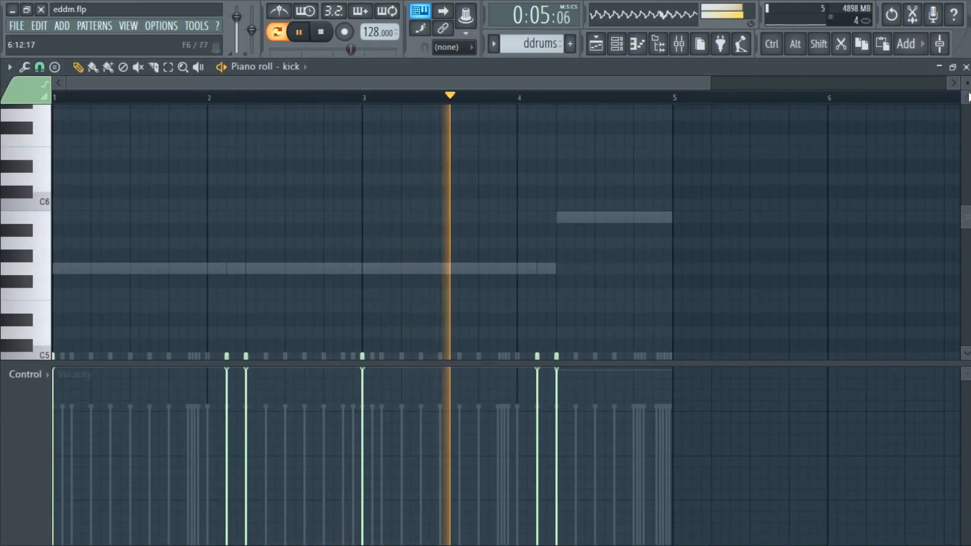
pyautogui.click(965, 67)
pyautogui.rightClick(138, 144)
pyautogui.click(208, 143)
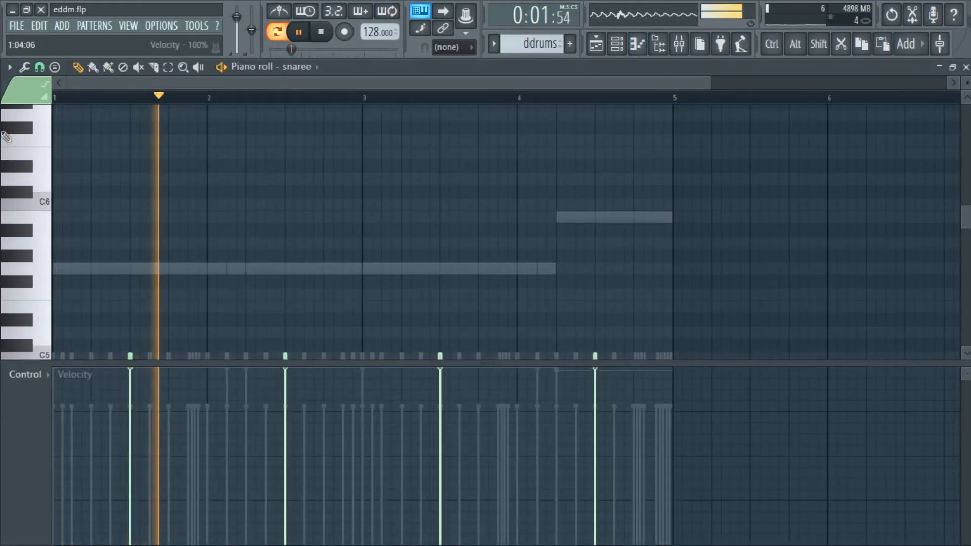
pyautogui.click(966, 67)
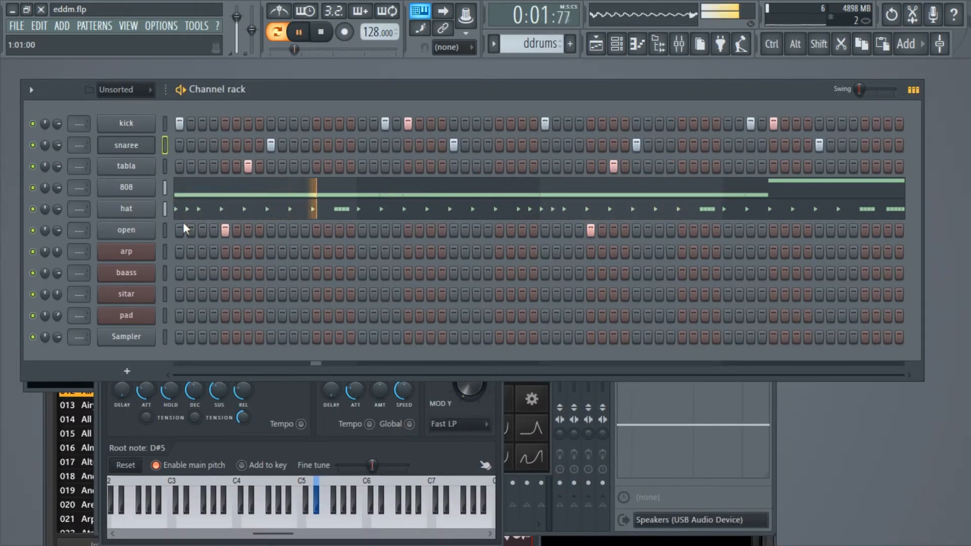
# Step: Add a snaree hit on step 15 of bar 2, lower it two semitones to A#4, and play it back
pyautogui.click(522, 145)
pyautogui.rightClick(126, 148)
pyautogui.click(190, 144)
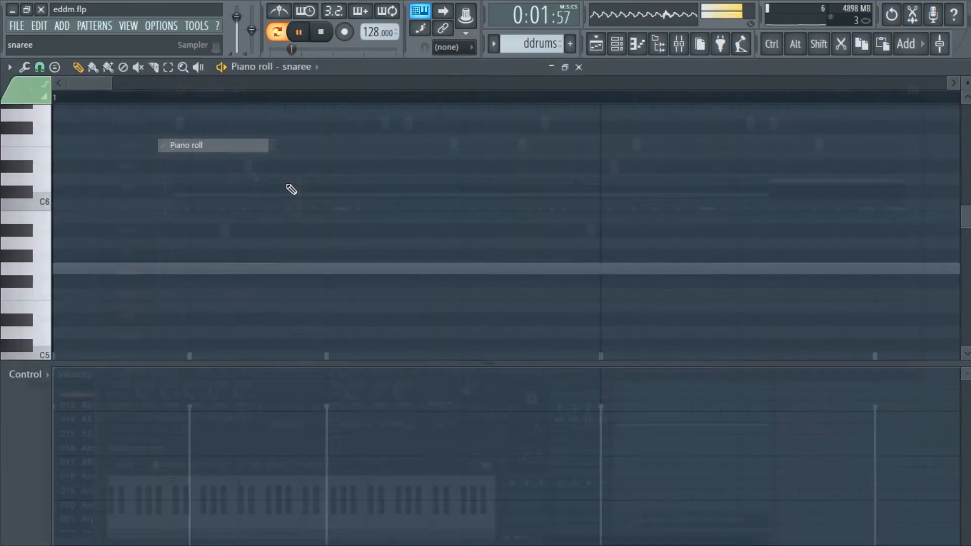
pyautogui.rightClick(464, 362)
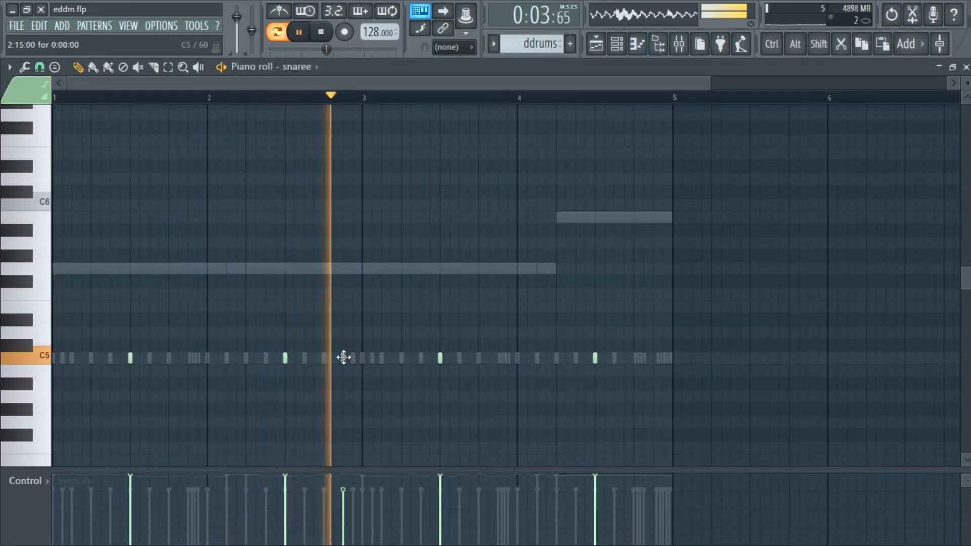
pyautogui.press('space')
pyautogui.click(262, 96)
pyautogui.press('space')
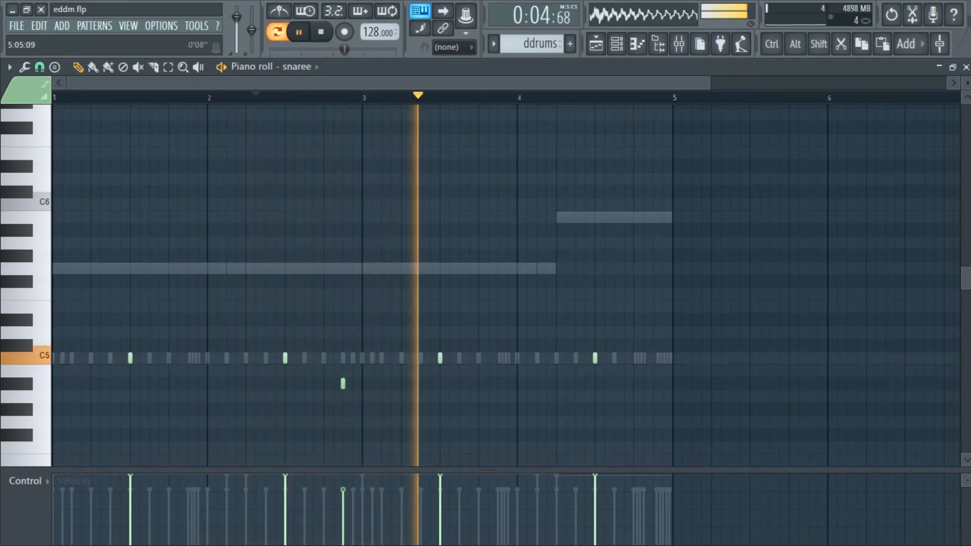
pyautogui.click(966, 67)
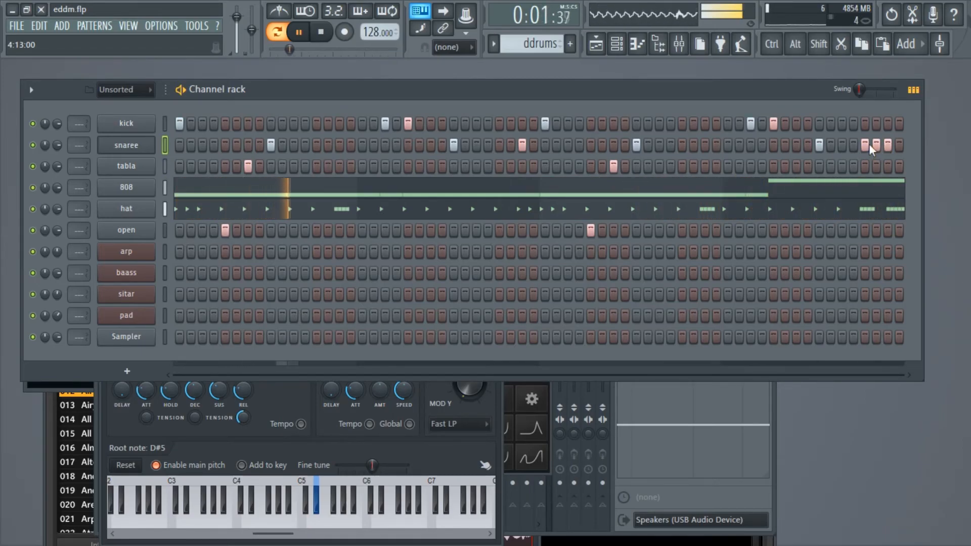
# Step: Stretch the snaree note on step 13 of bar 4 to two steps and chop it into four equal hits
pyautogui.rightClick(151, 143)
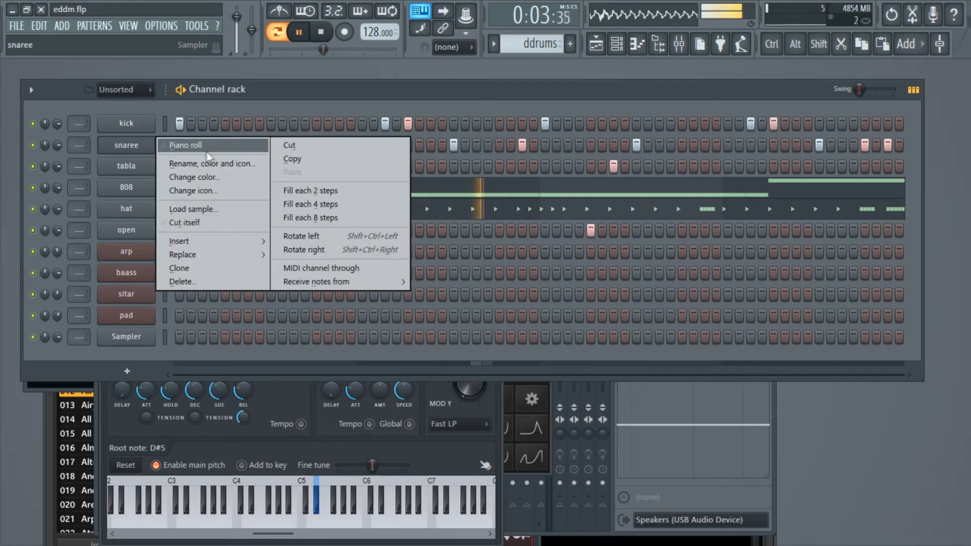
pyautogui.click(182, 144)
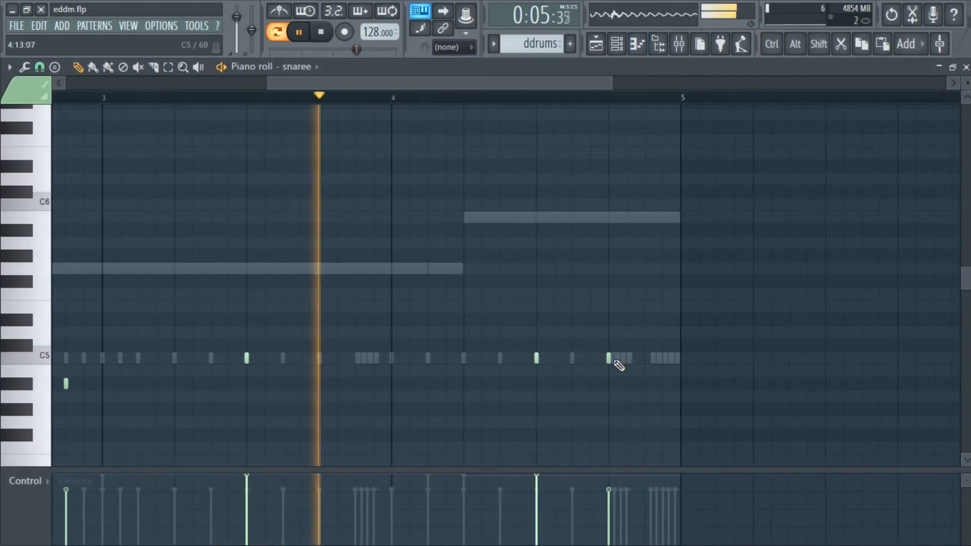
pyautogui.moveTo(610, 358); pyautogui.dragTo(652, 361)
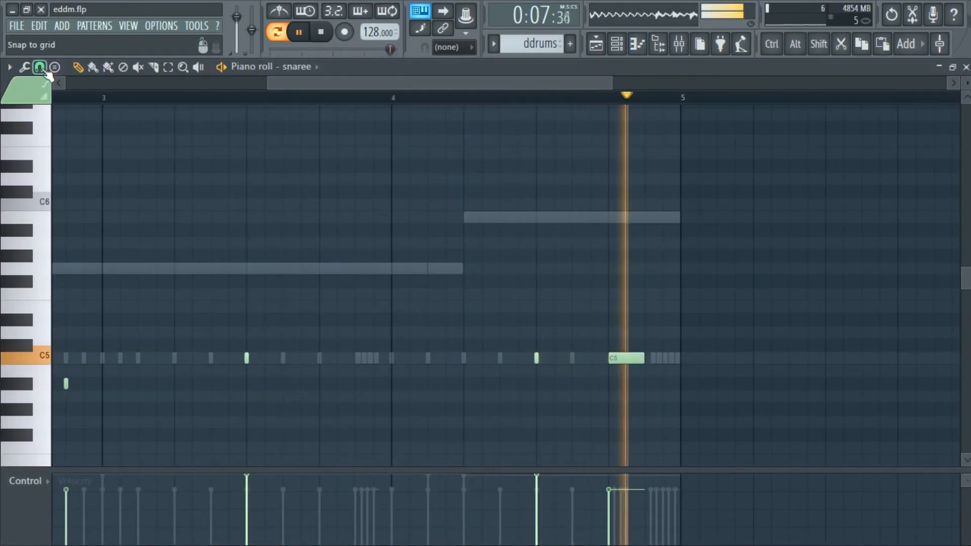
pyautogui.press('space')
pyautogui.click(39, 67)
pyautogui.click(61, 188)
pyautogui.moveTo(625, 277); pyautogui.dragTo(639, 459)
# Step: Play the pattern from the middle of bar 4 to hear the chopped snaree roll
pyautogui.click(610, 98)
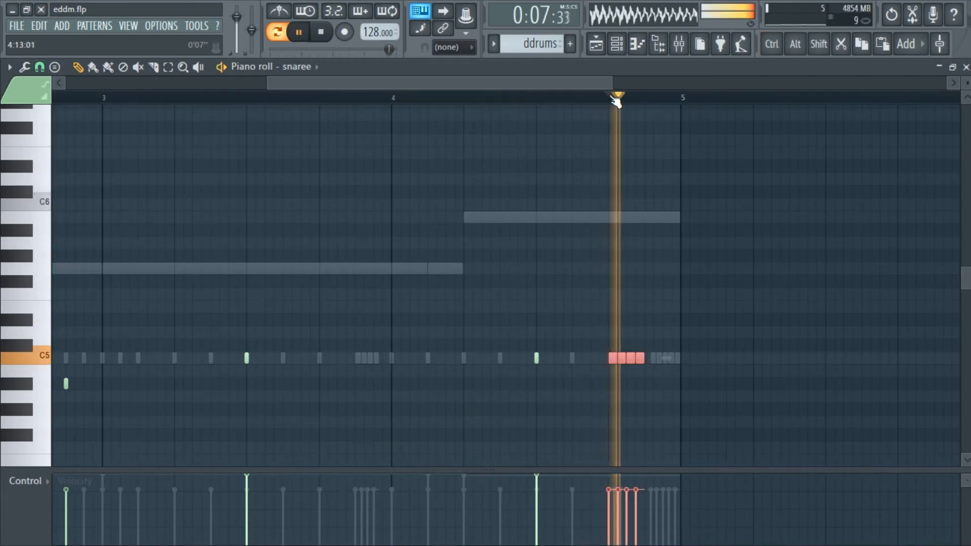
pyautogui.click(500, 98)
pyautogui.press('space')
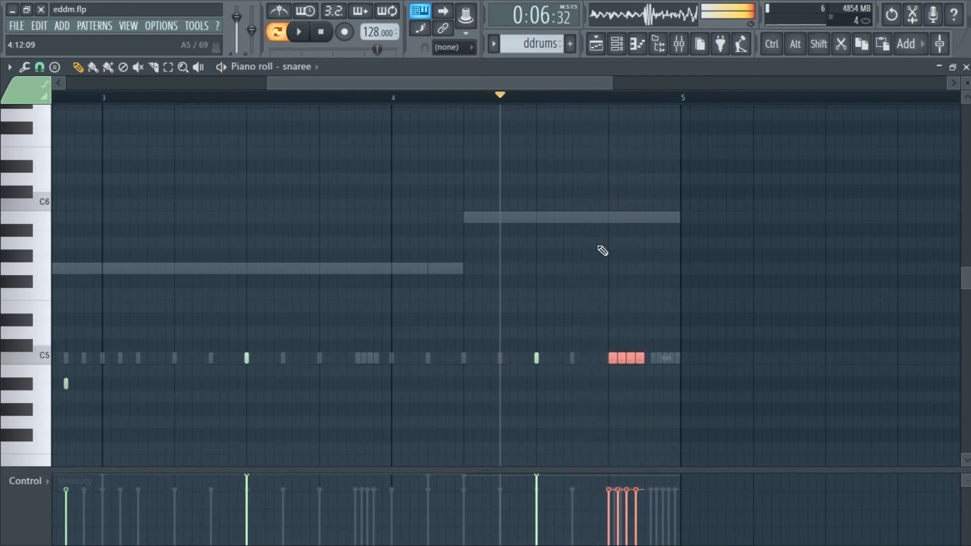
pyautogui.press('space')
pyautogui.press('space')
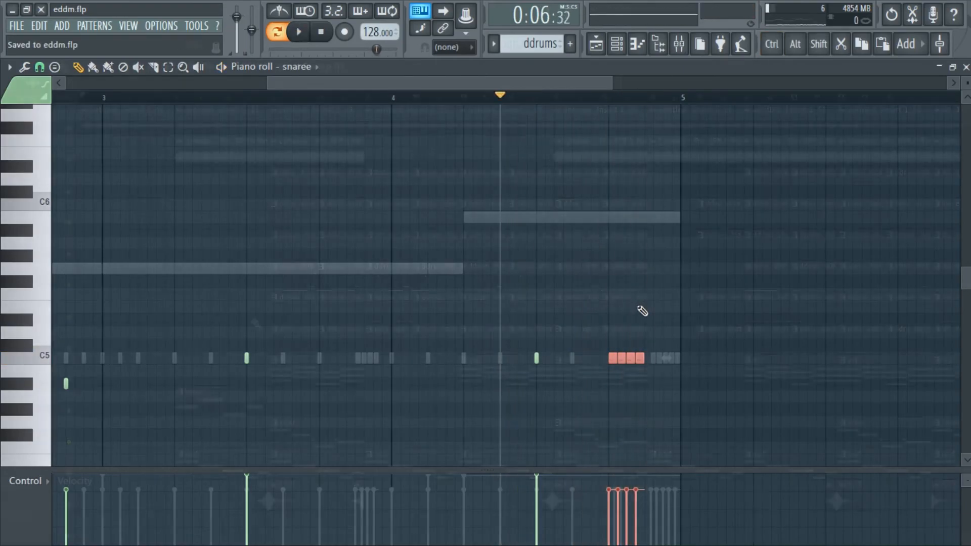